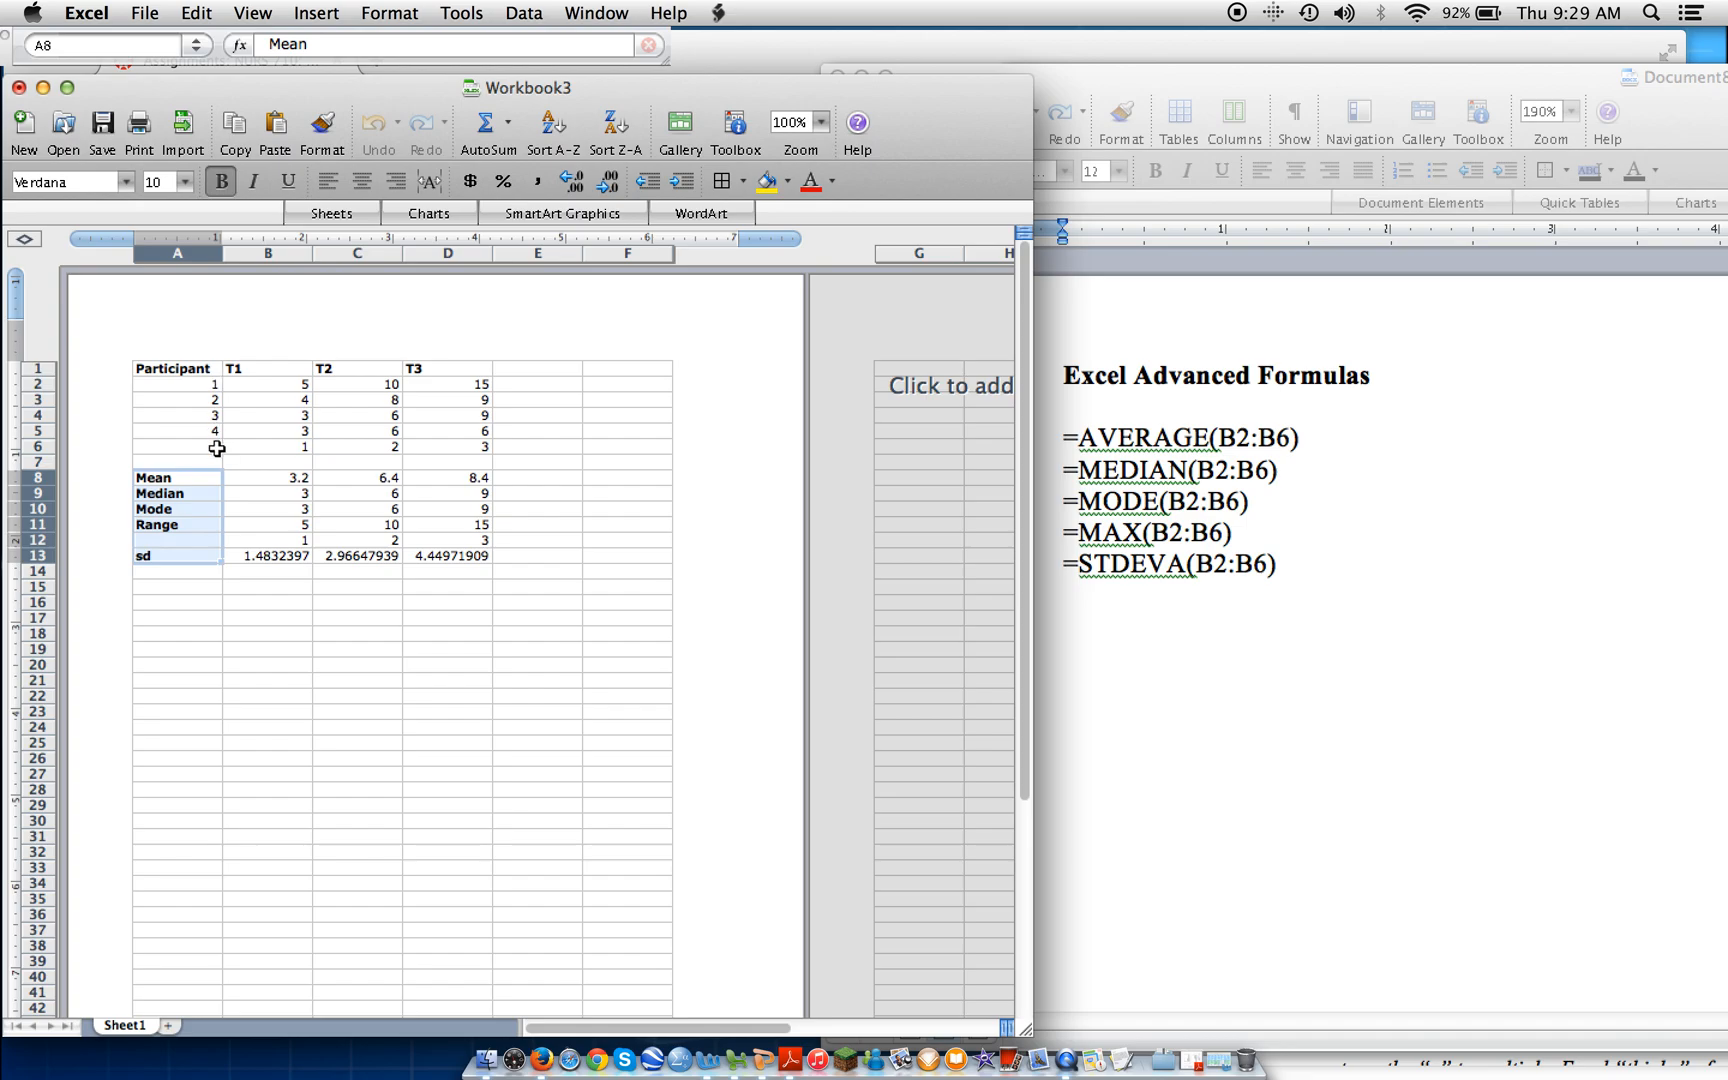
Review the T1, T2 and T3 column headers and the five participants' scores in B2:D6.
left_click(269, 372)
left_click(368, 372)
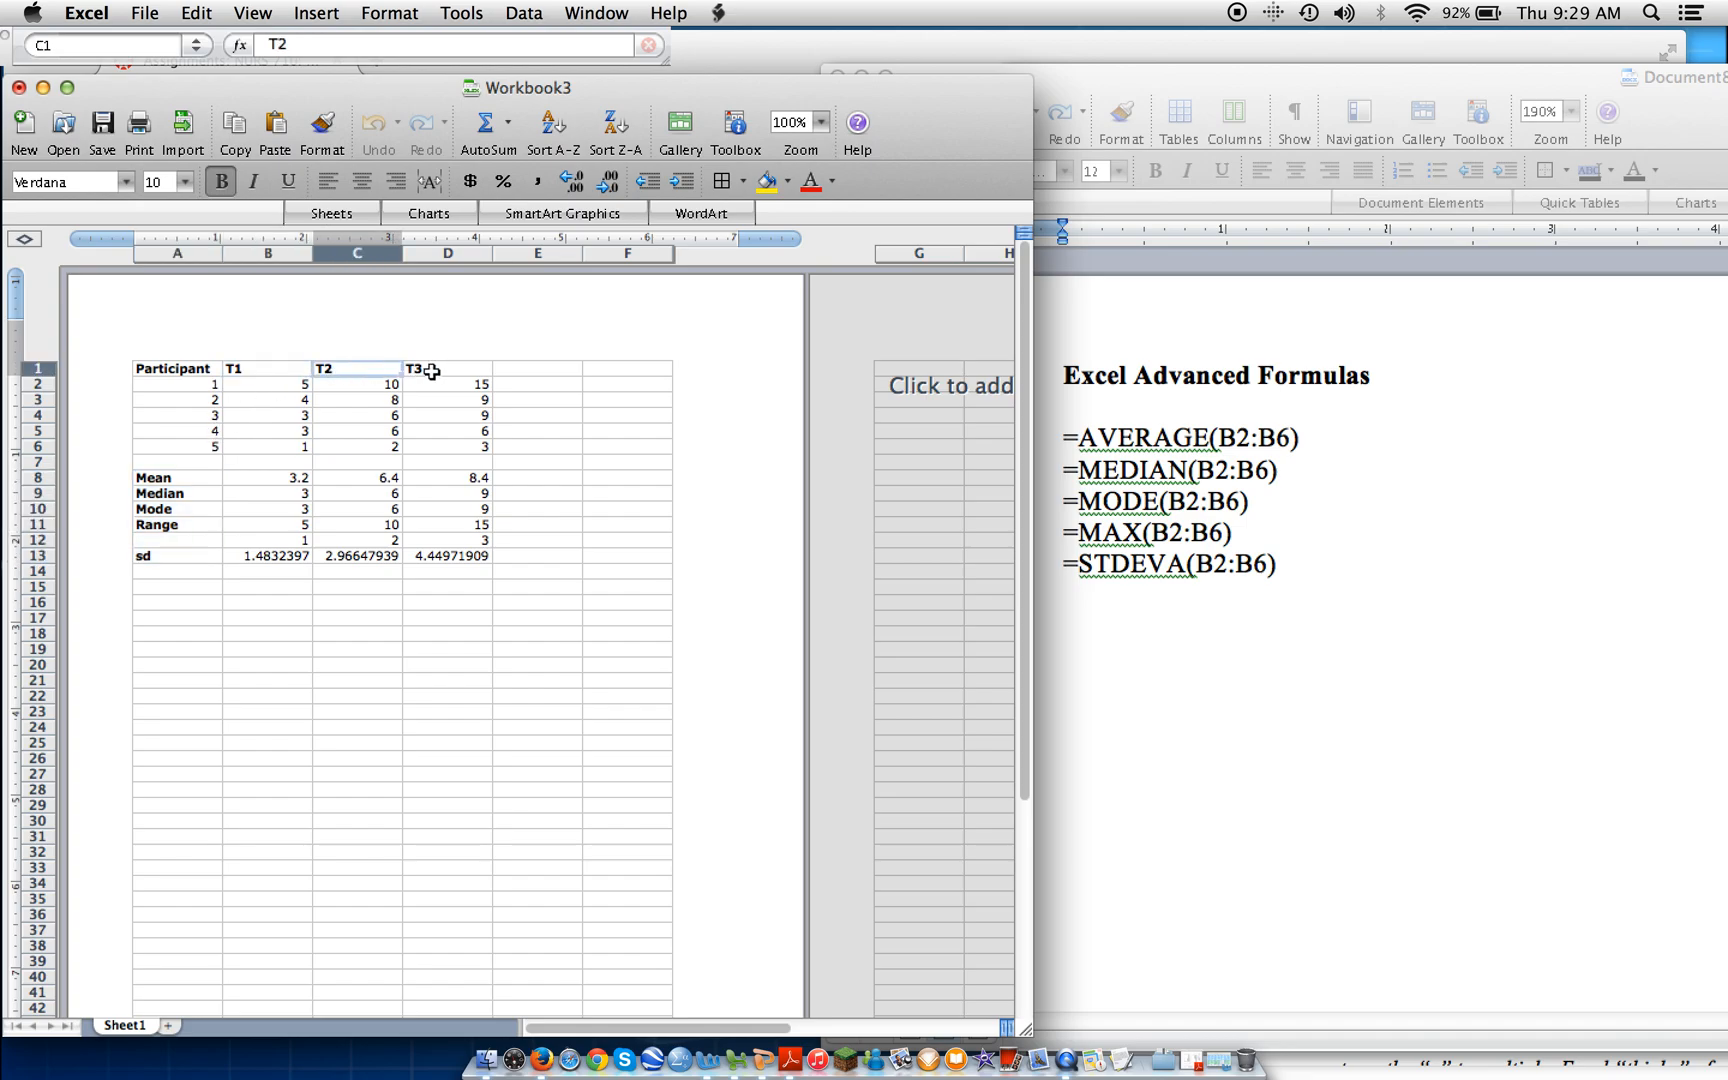
left_click(447, 370)
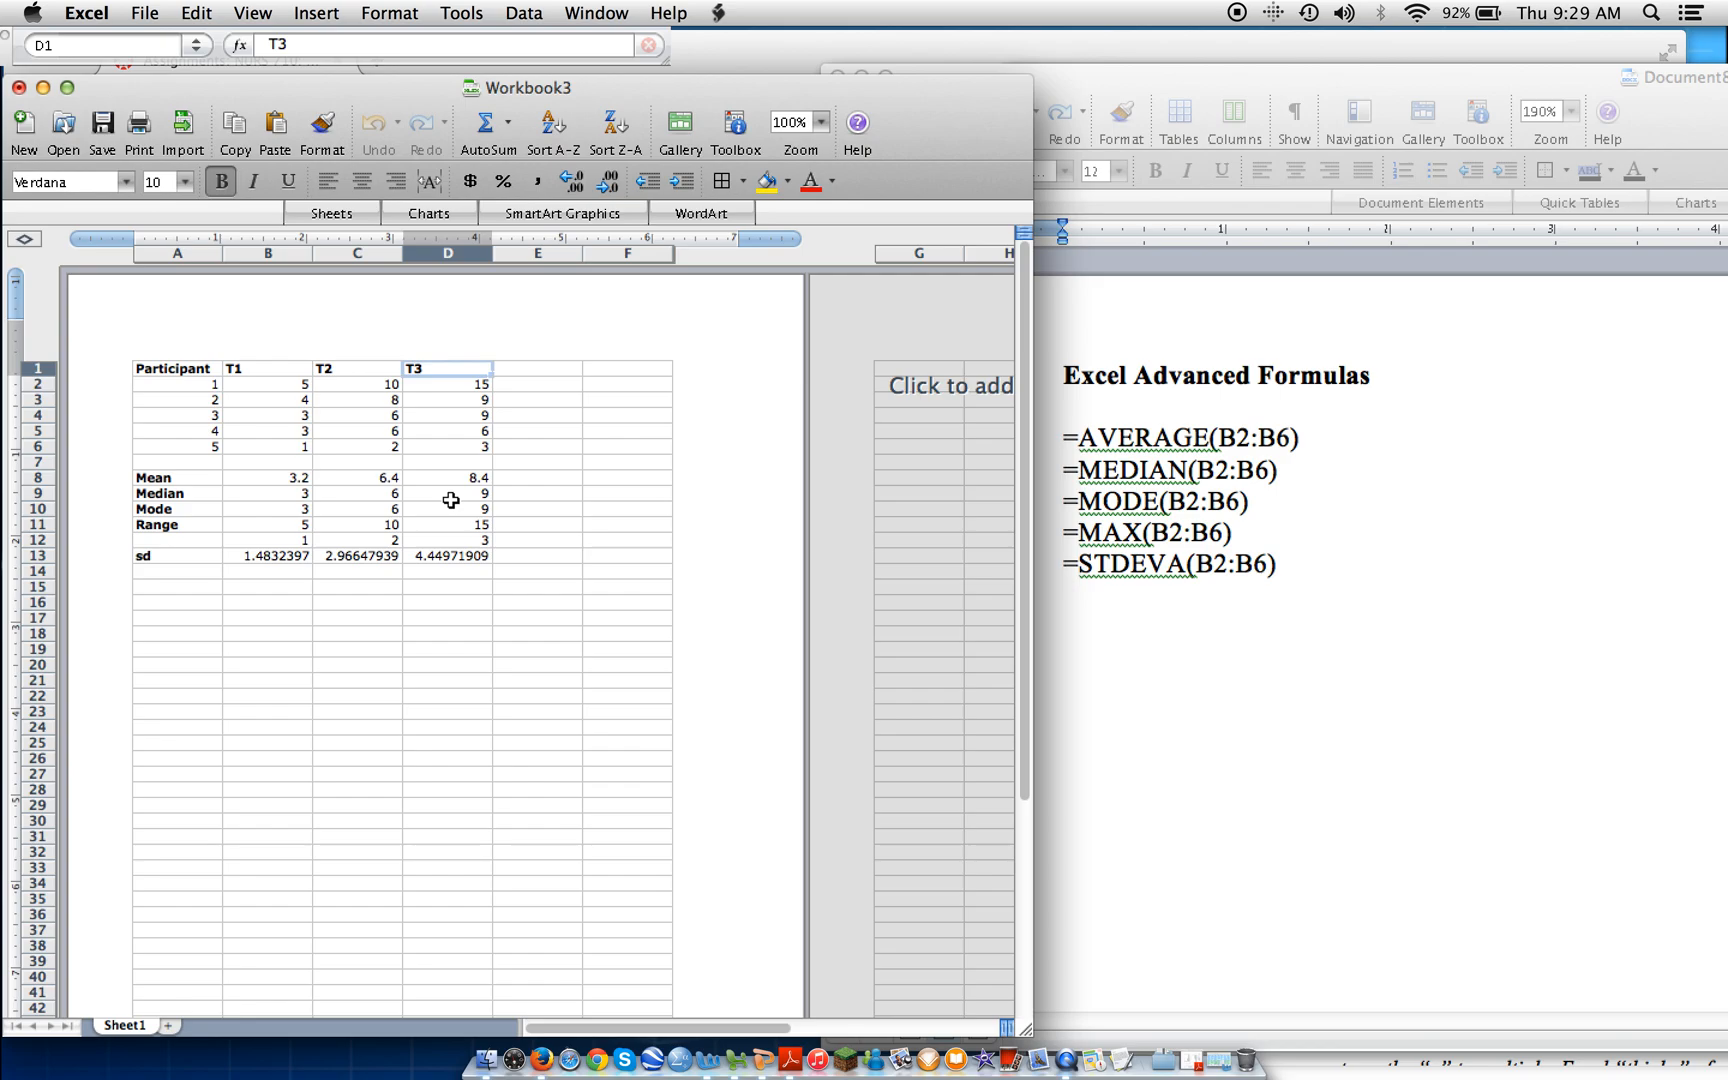
left_click(270, 391)
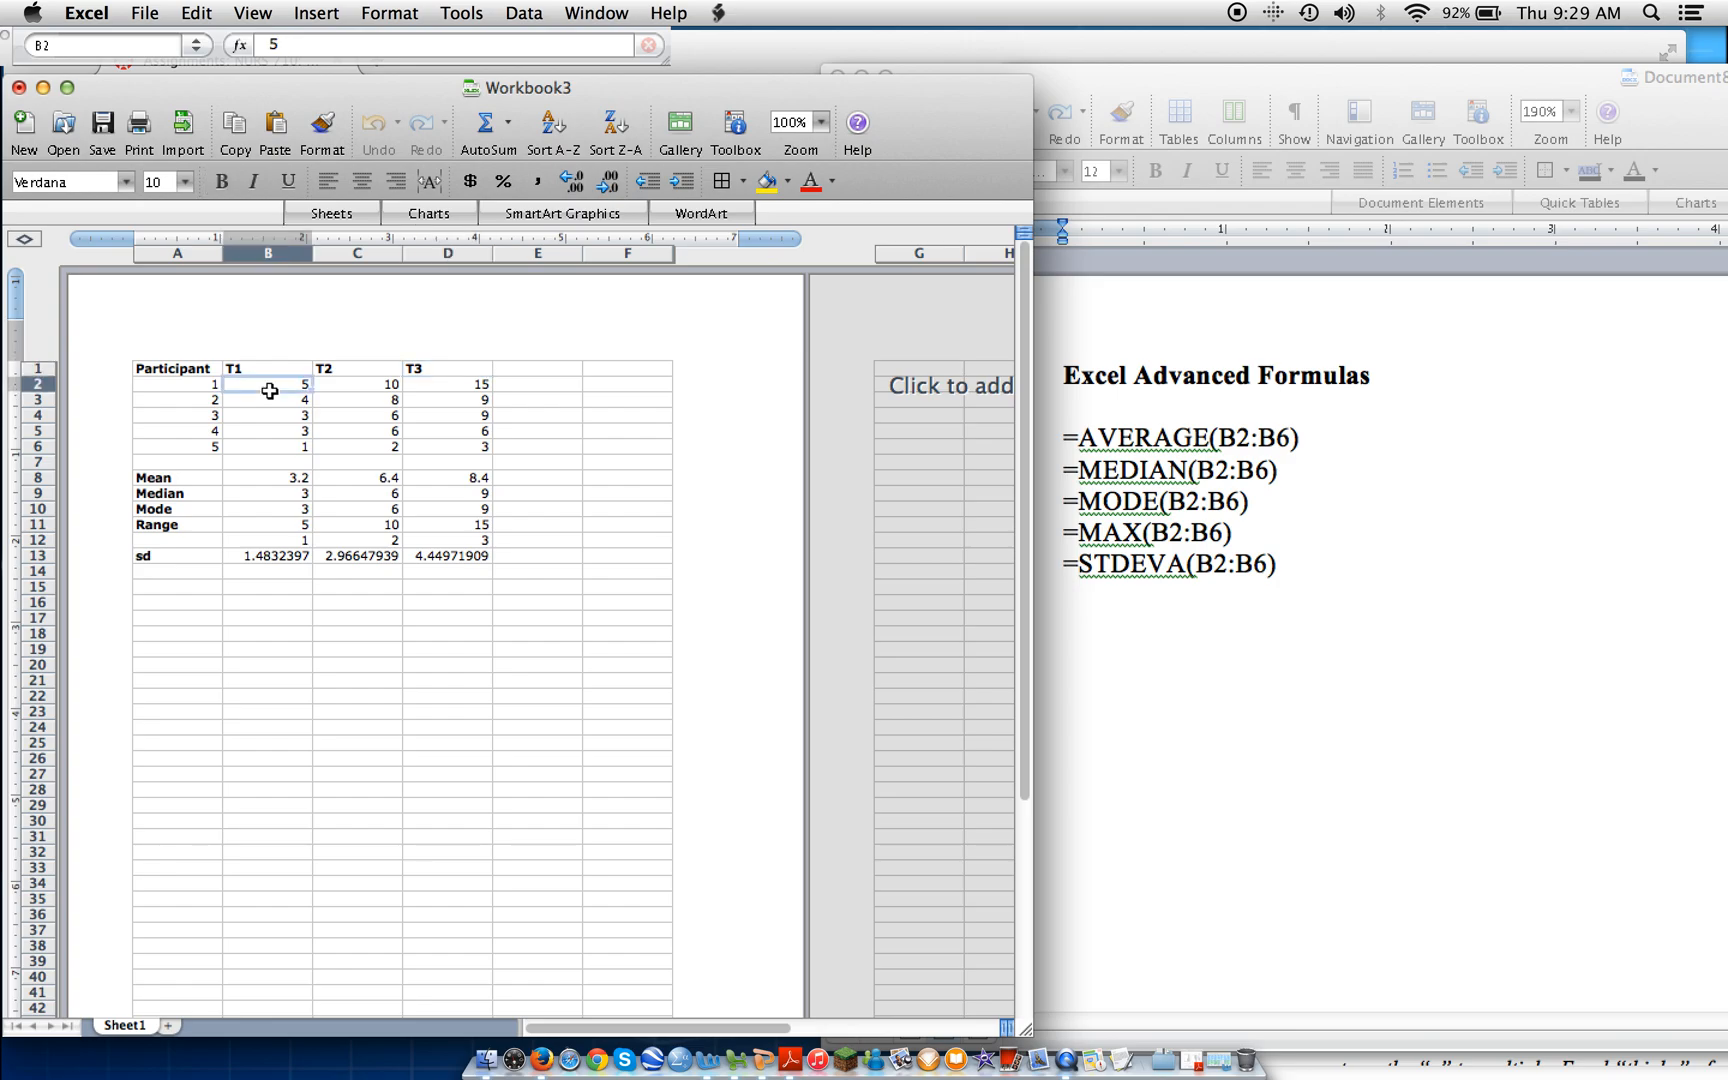
key("Down")
key("Down")
key("Down")
key("Down")
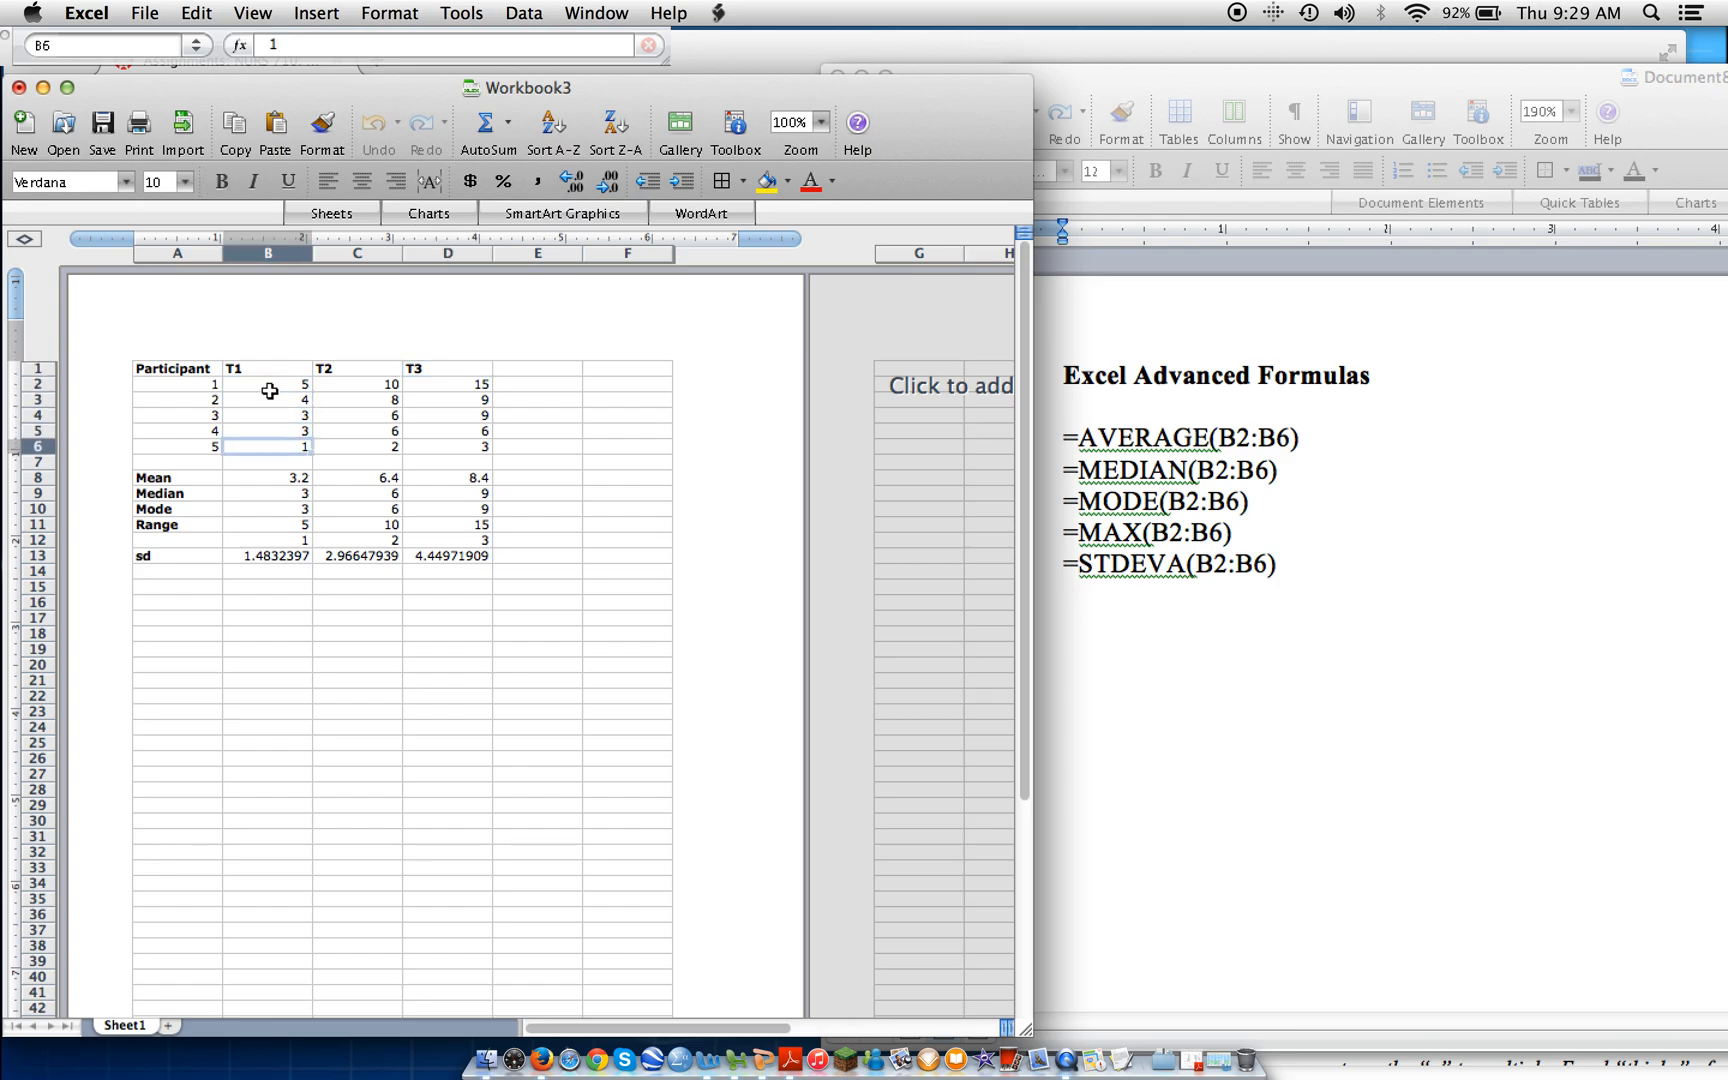
key("Right")
key("Right")
key("Left")
key("Up")
key("Up")
key("Up")
key("Up")
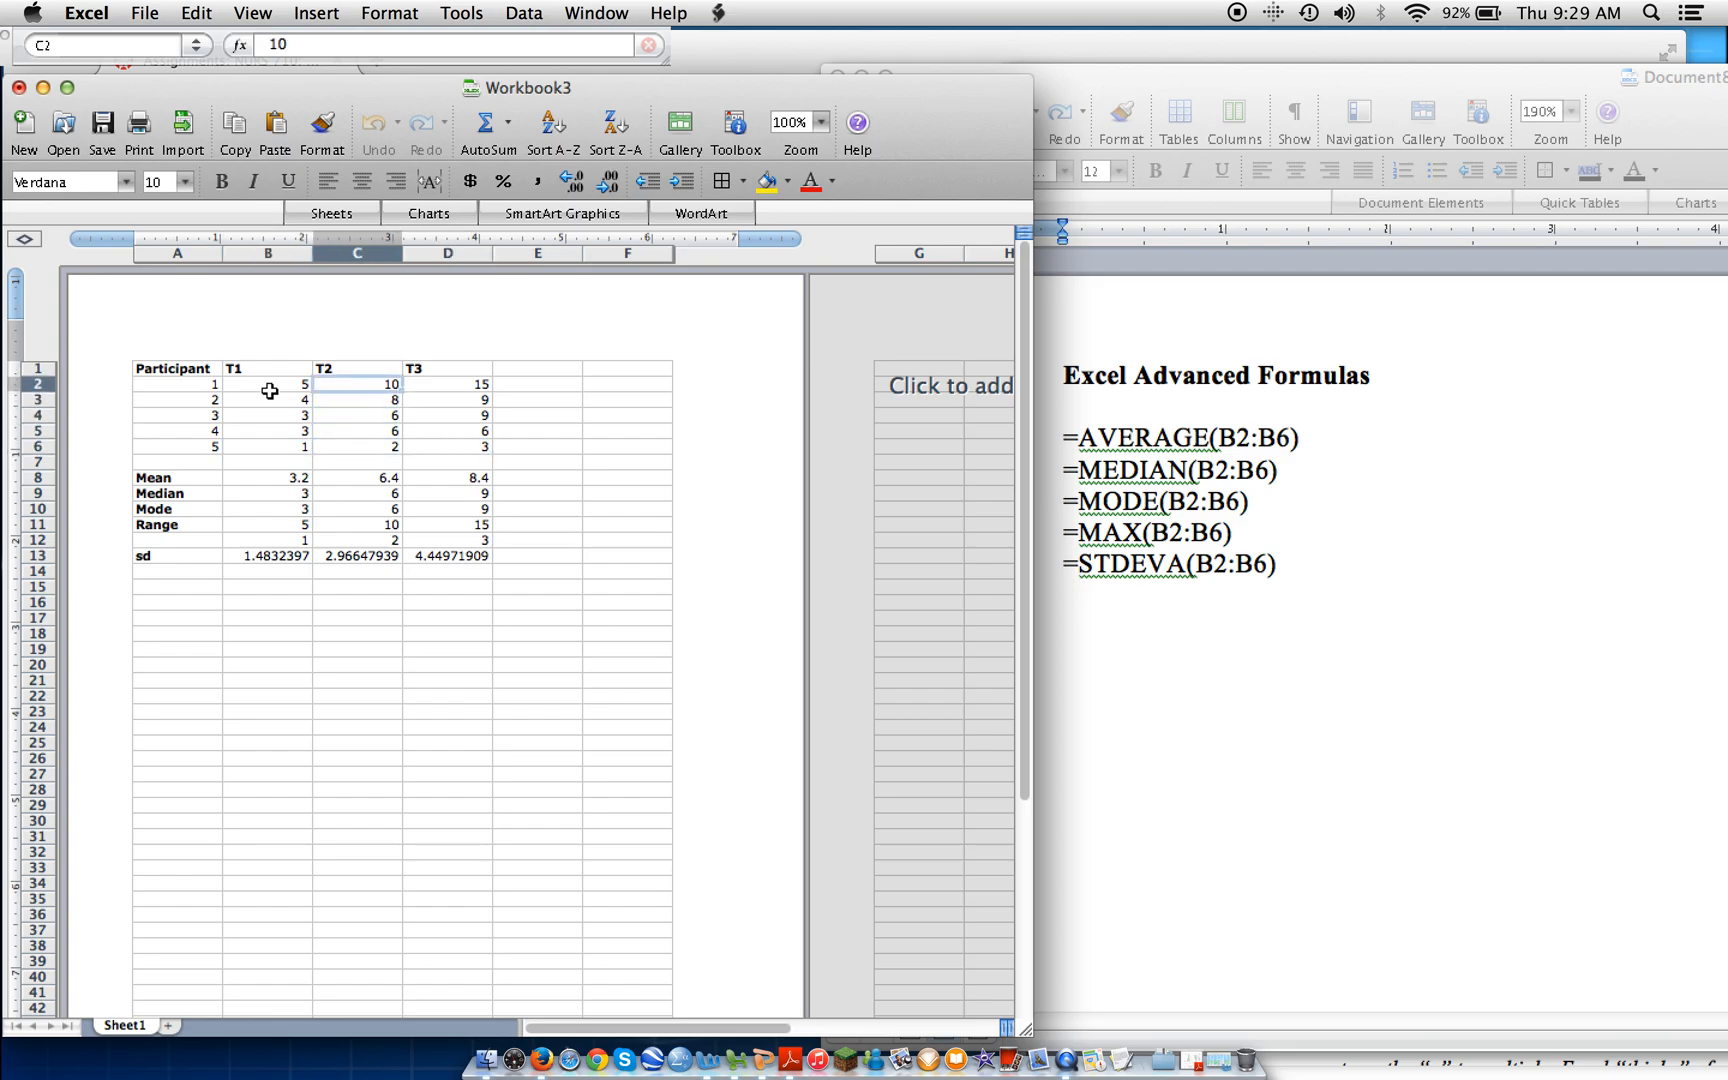
key("Down")
key("Down")
key("Down")
key("Down")
key("Right")
key("Up")
key("Up")
key("Up")
key("Up")
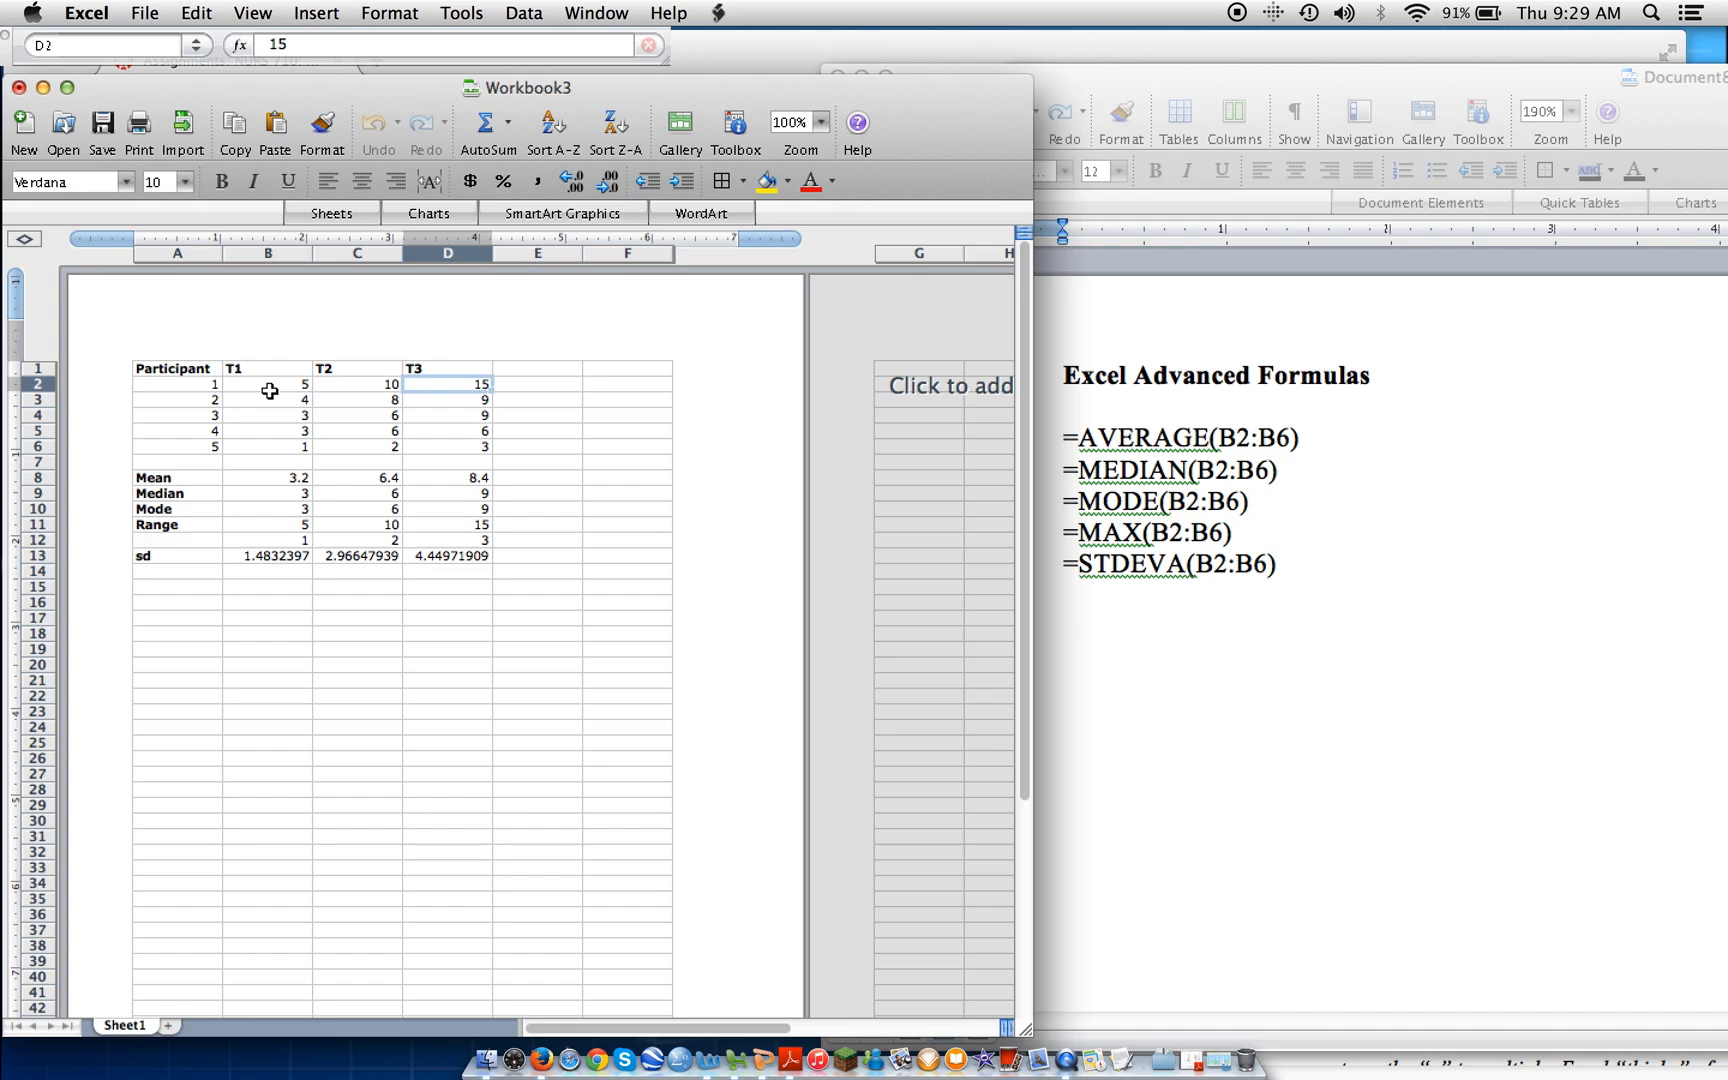
key("Down")
key("Down")
key("Down")
key("Down")
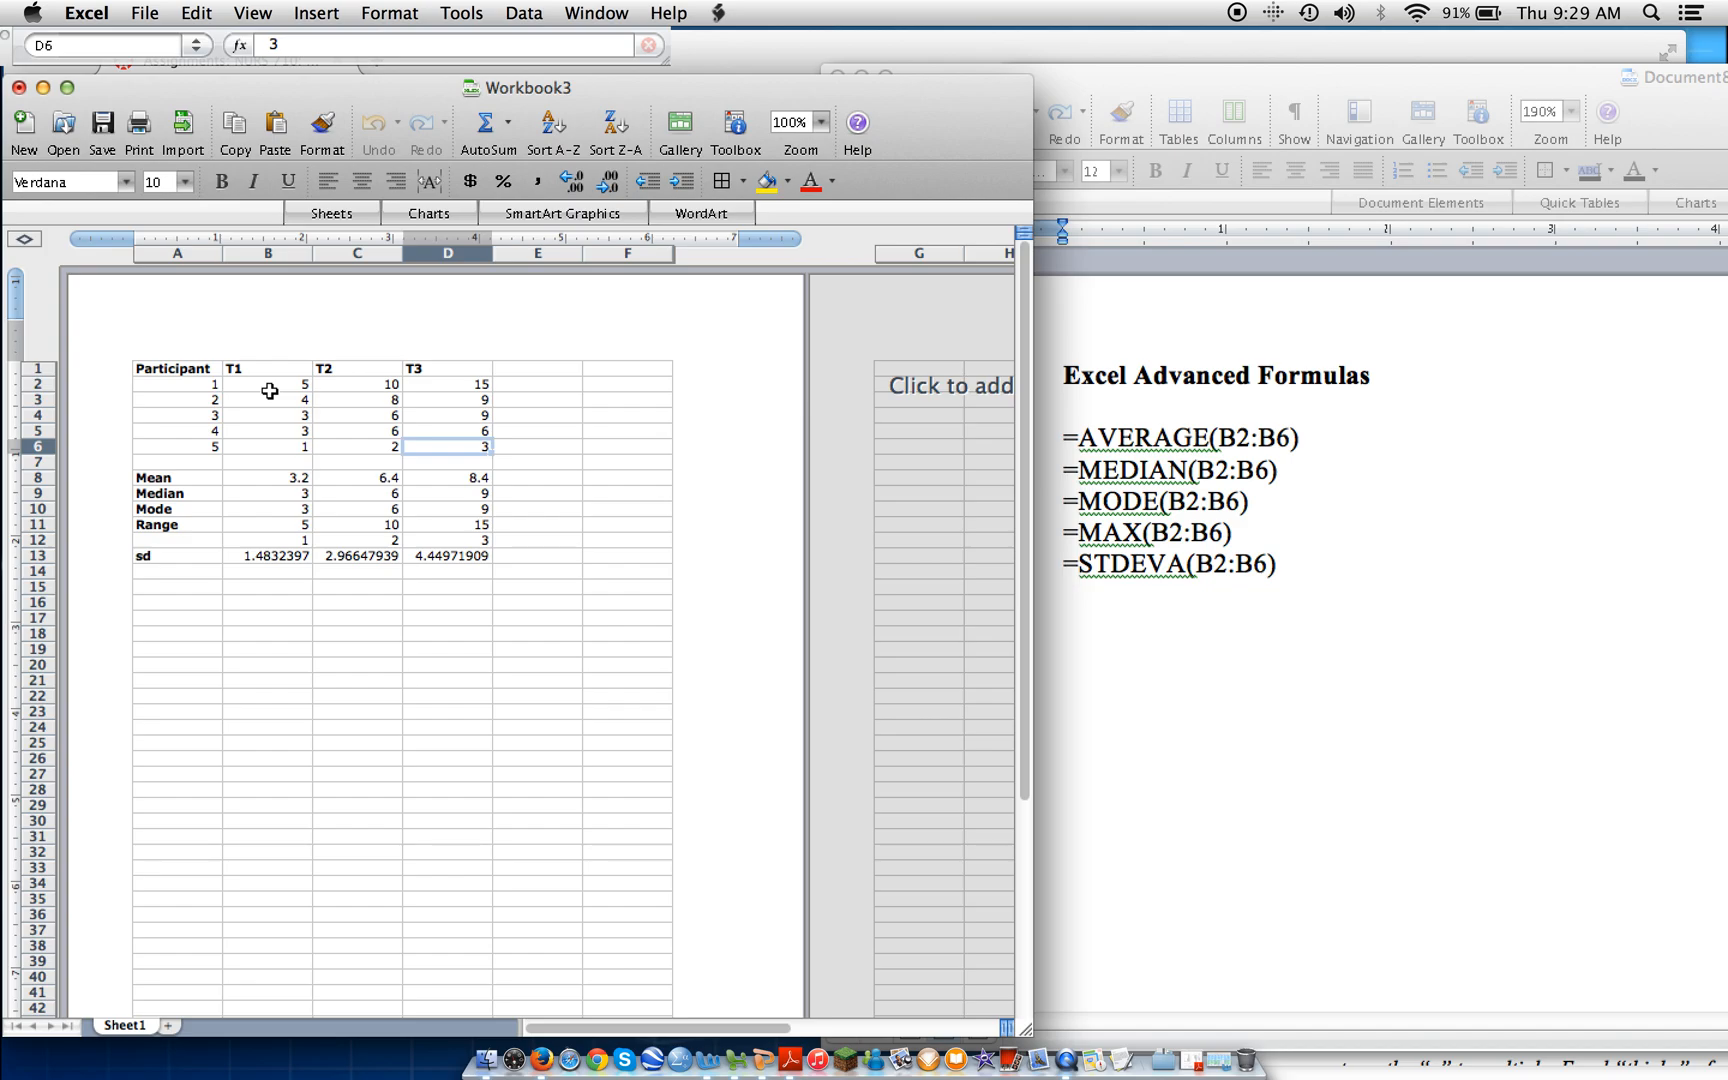
Review the statistic labels in A8:A13, from Mean through sd.
left_click(170, 478)
key("Down")
key("Down")
key("Down")
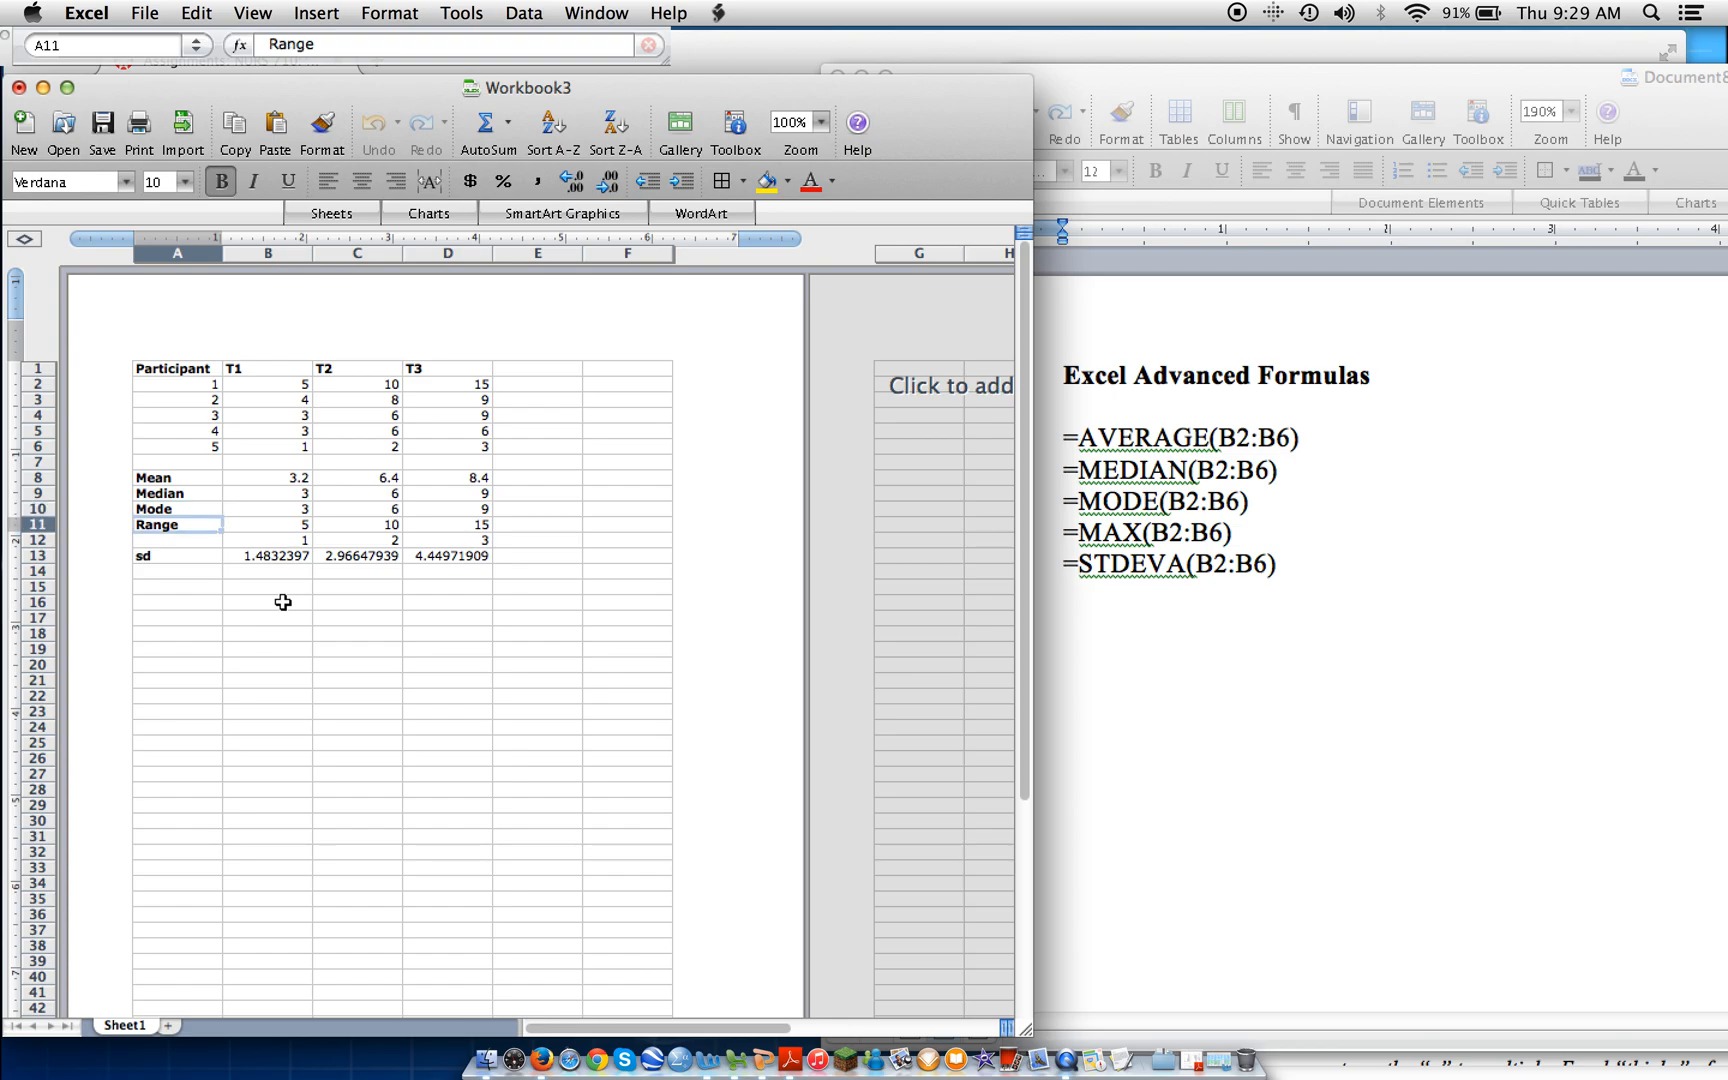
key("Down")
key("Down")
key("Right")
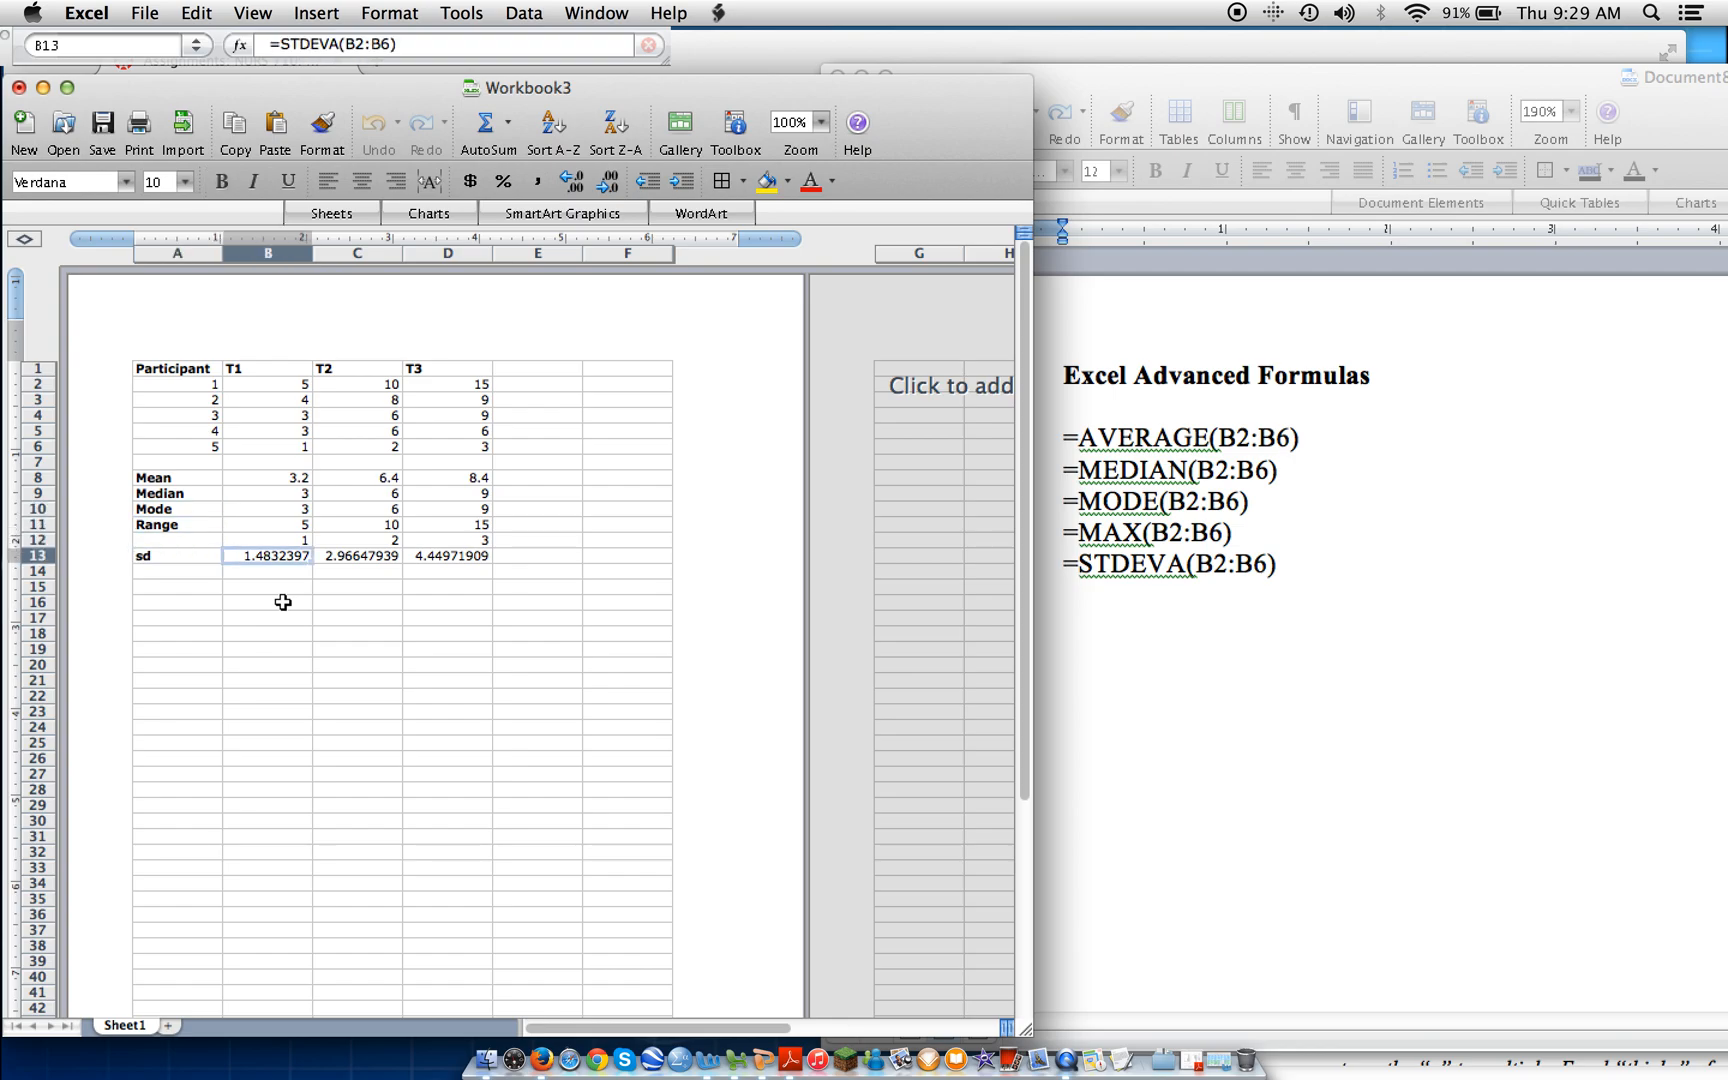
key("Left")
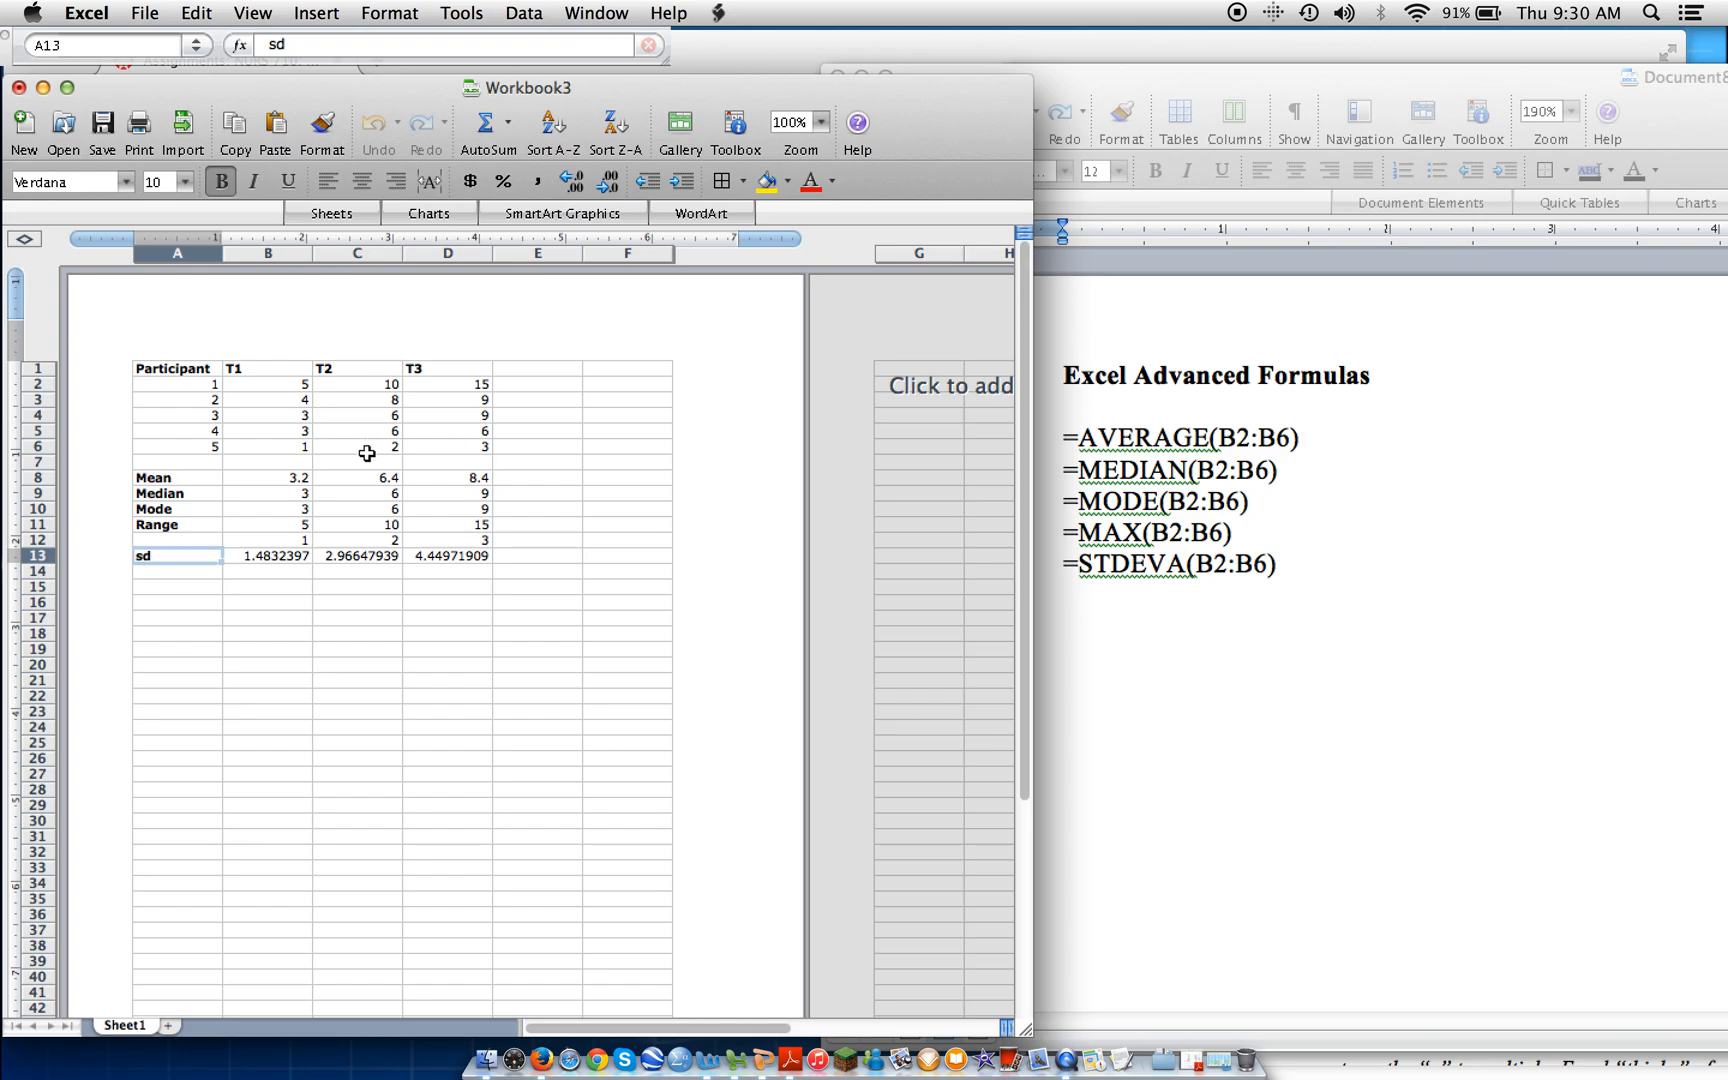
Replace the T1 mean in cell B8 with the formula =AVERAGE(B2:B6).
left_click(255, 479)
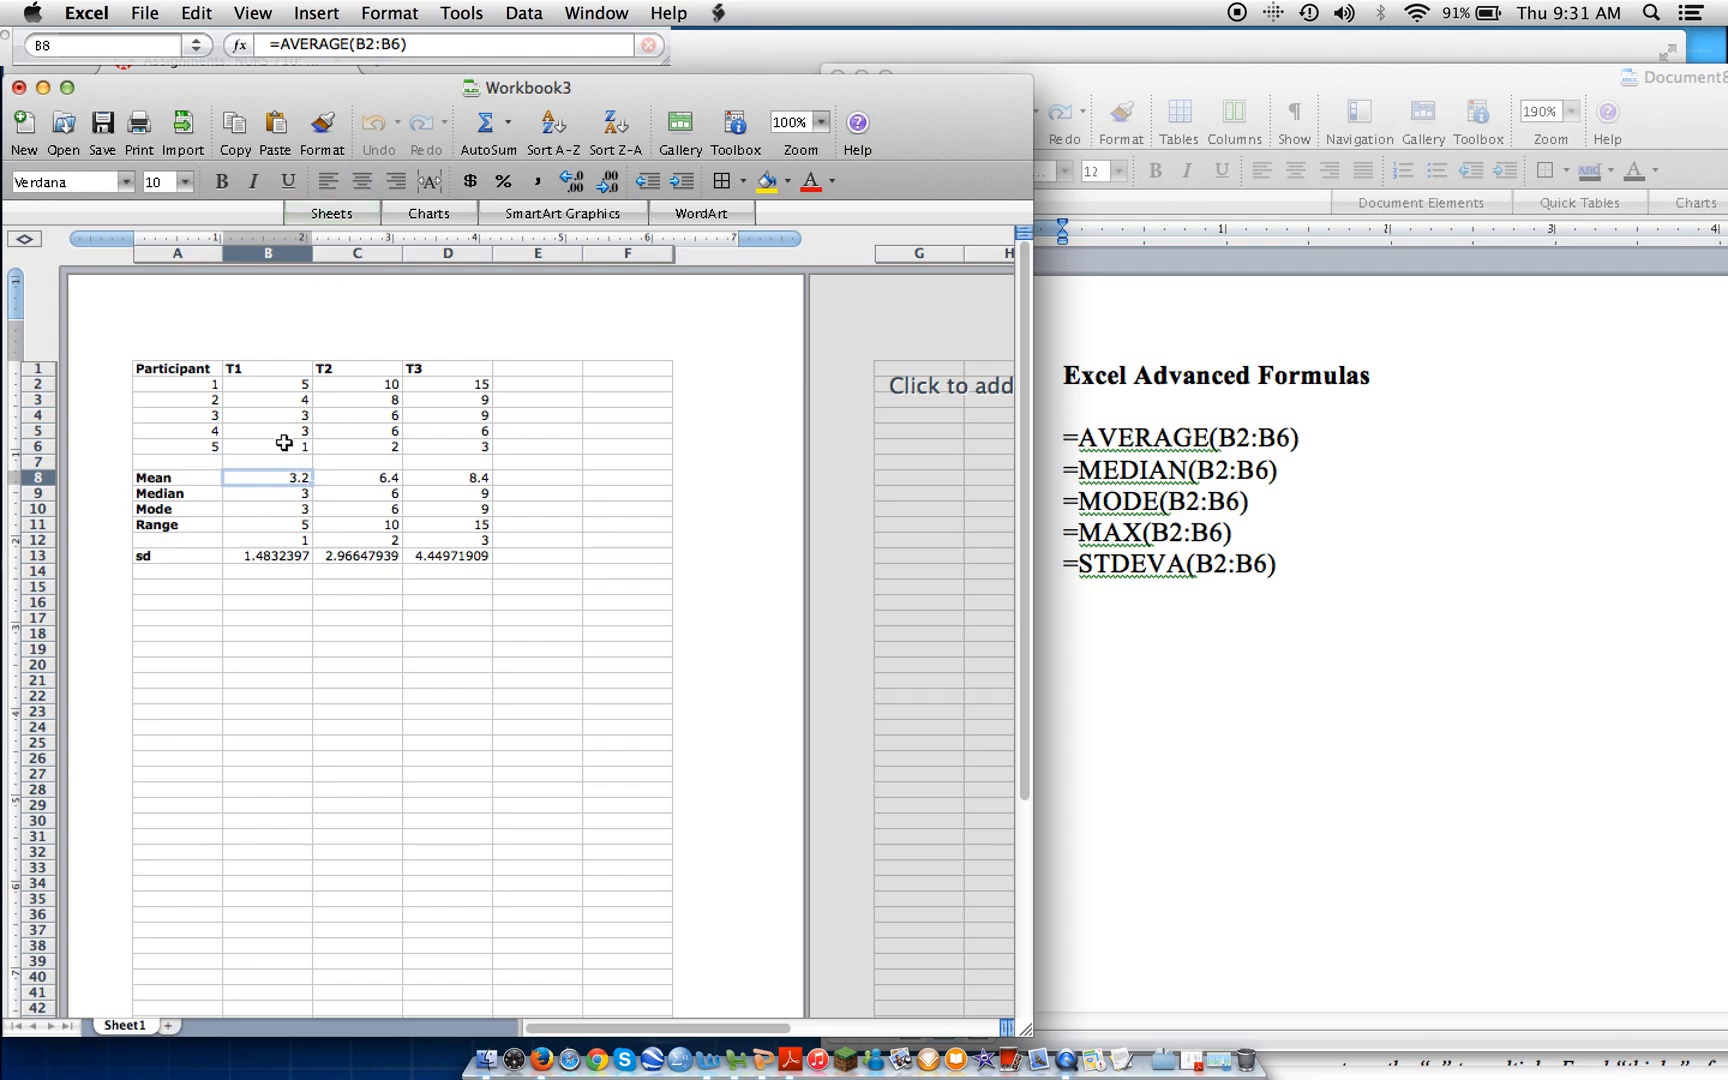
key("BackSpace")
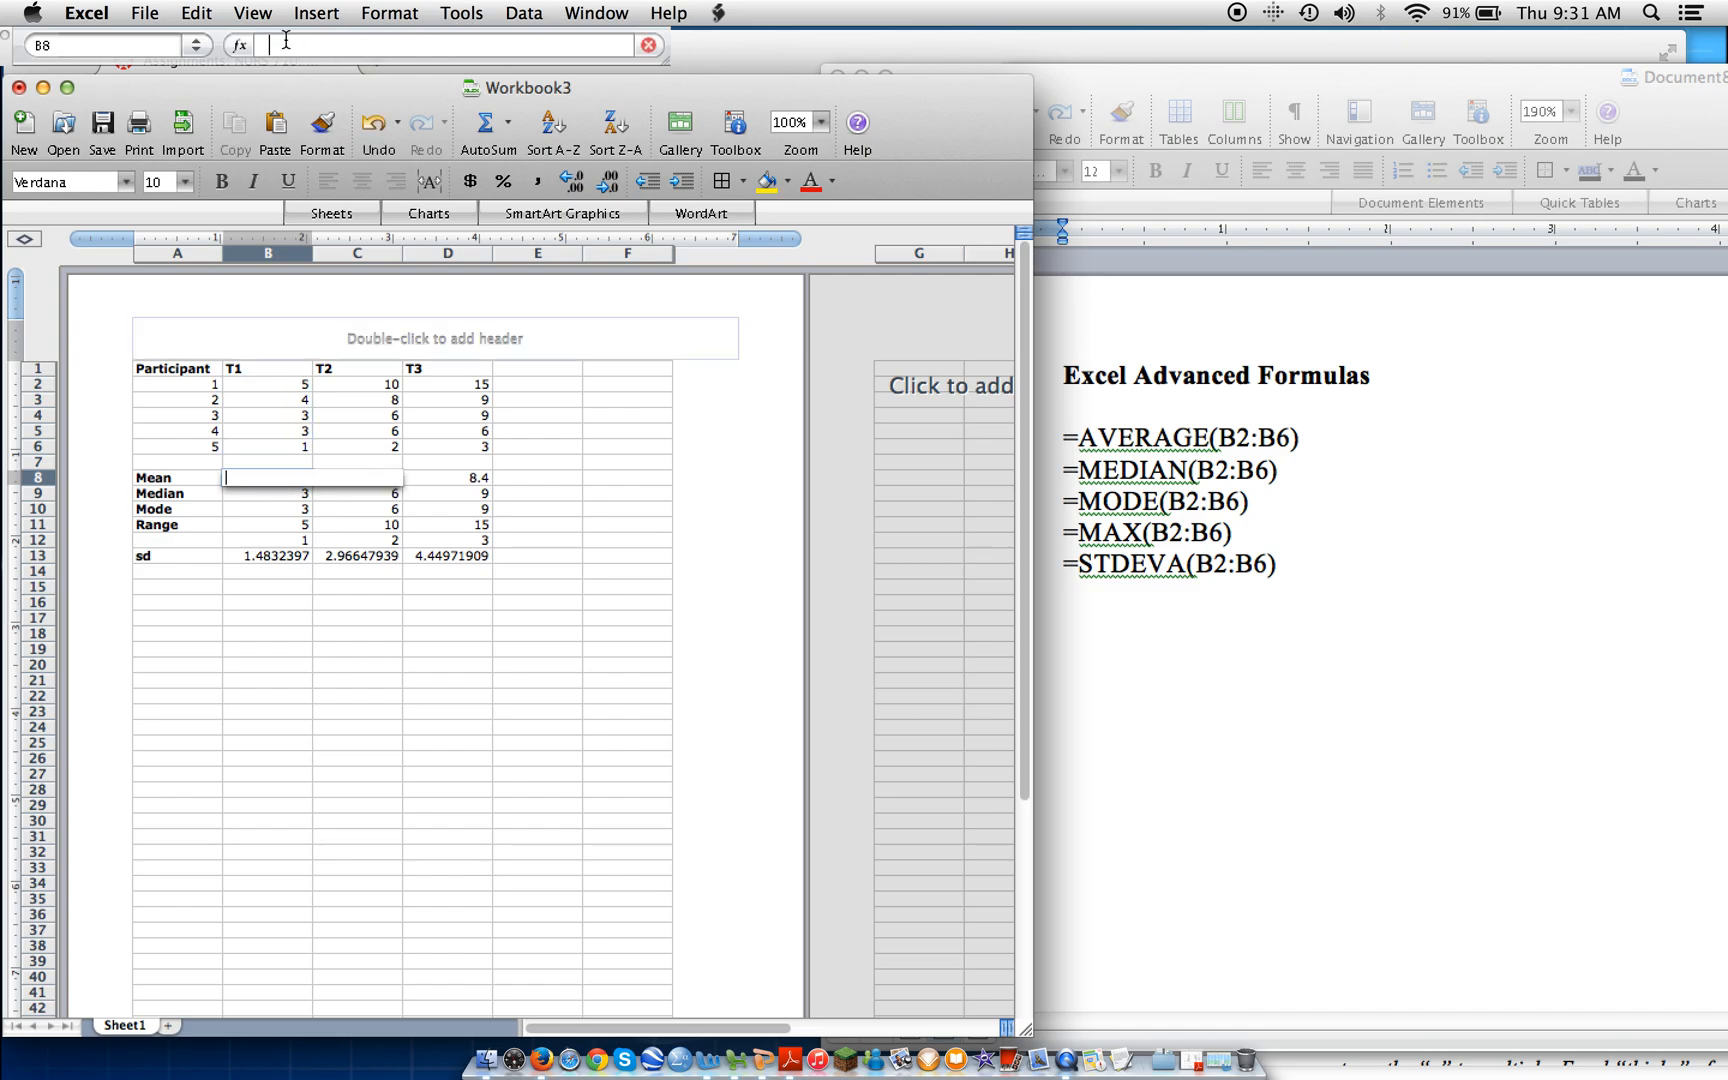
type("=AVERA")
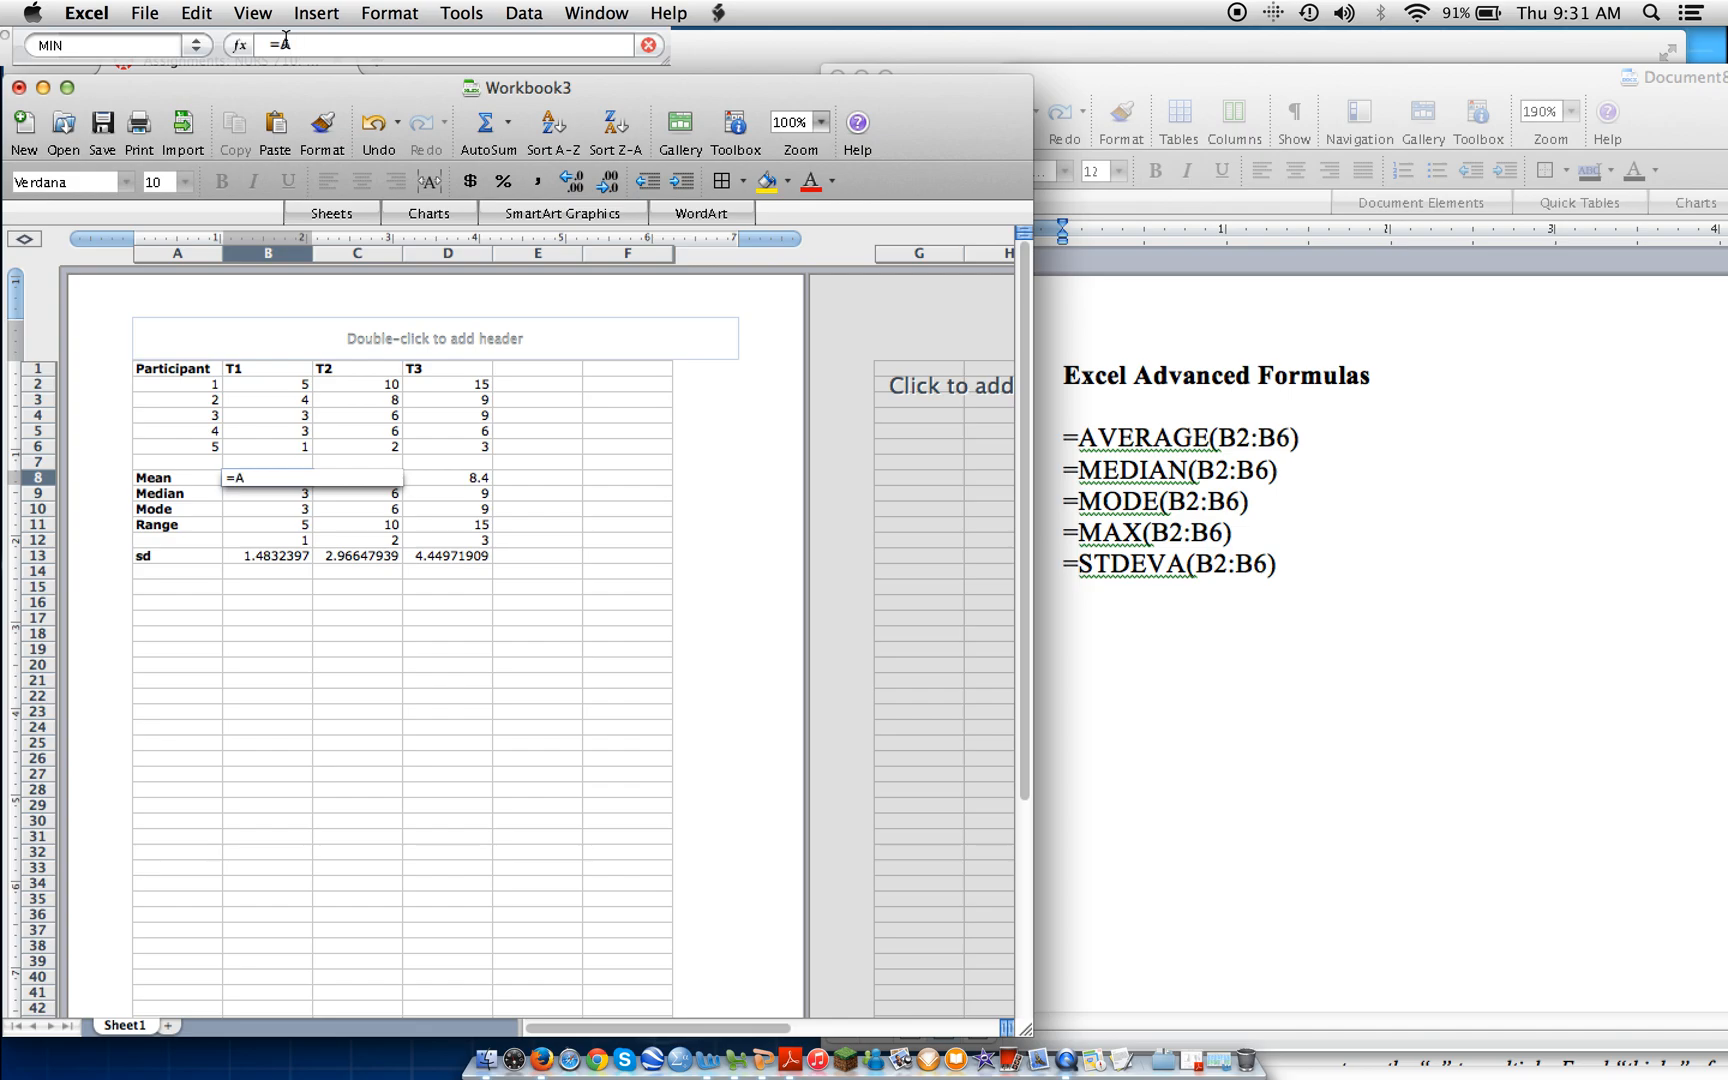
type("E(B2:B6")
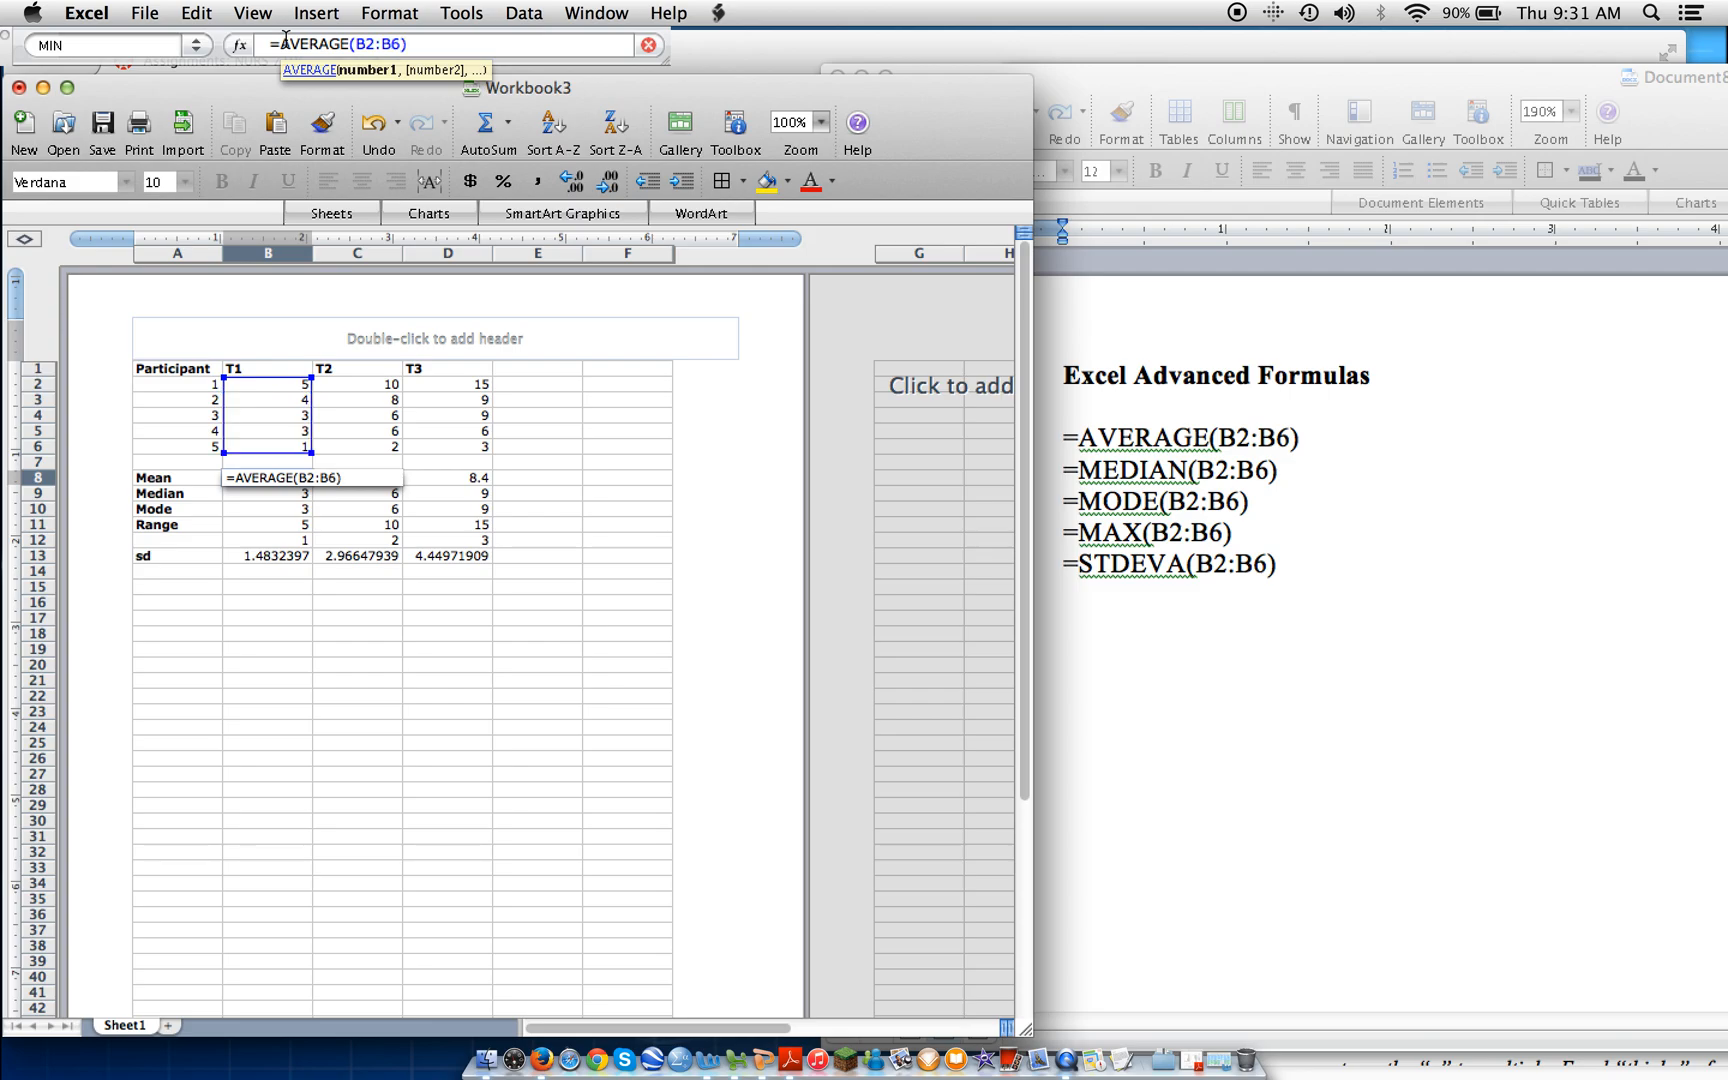
type(")")
key("Return")
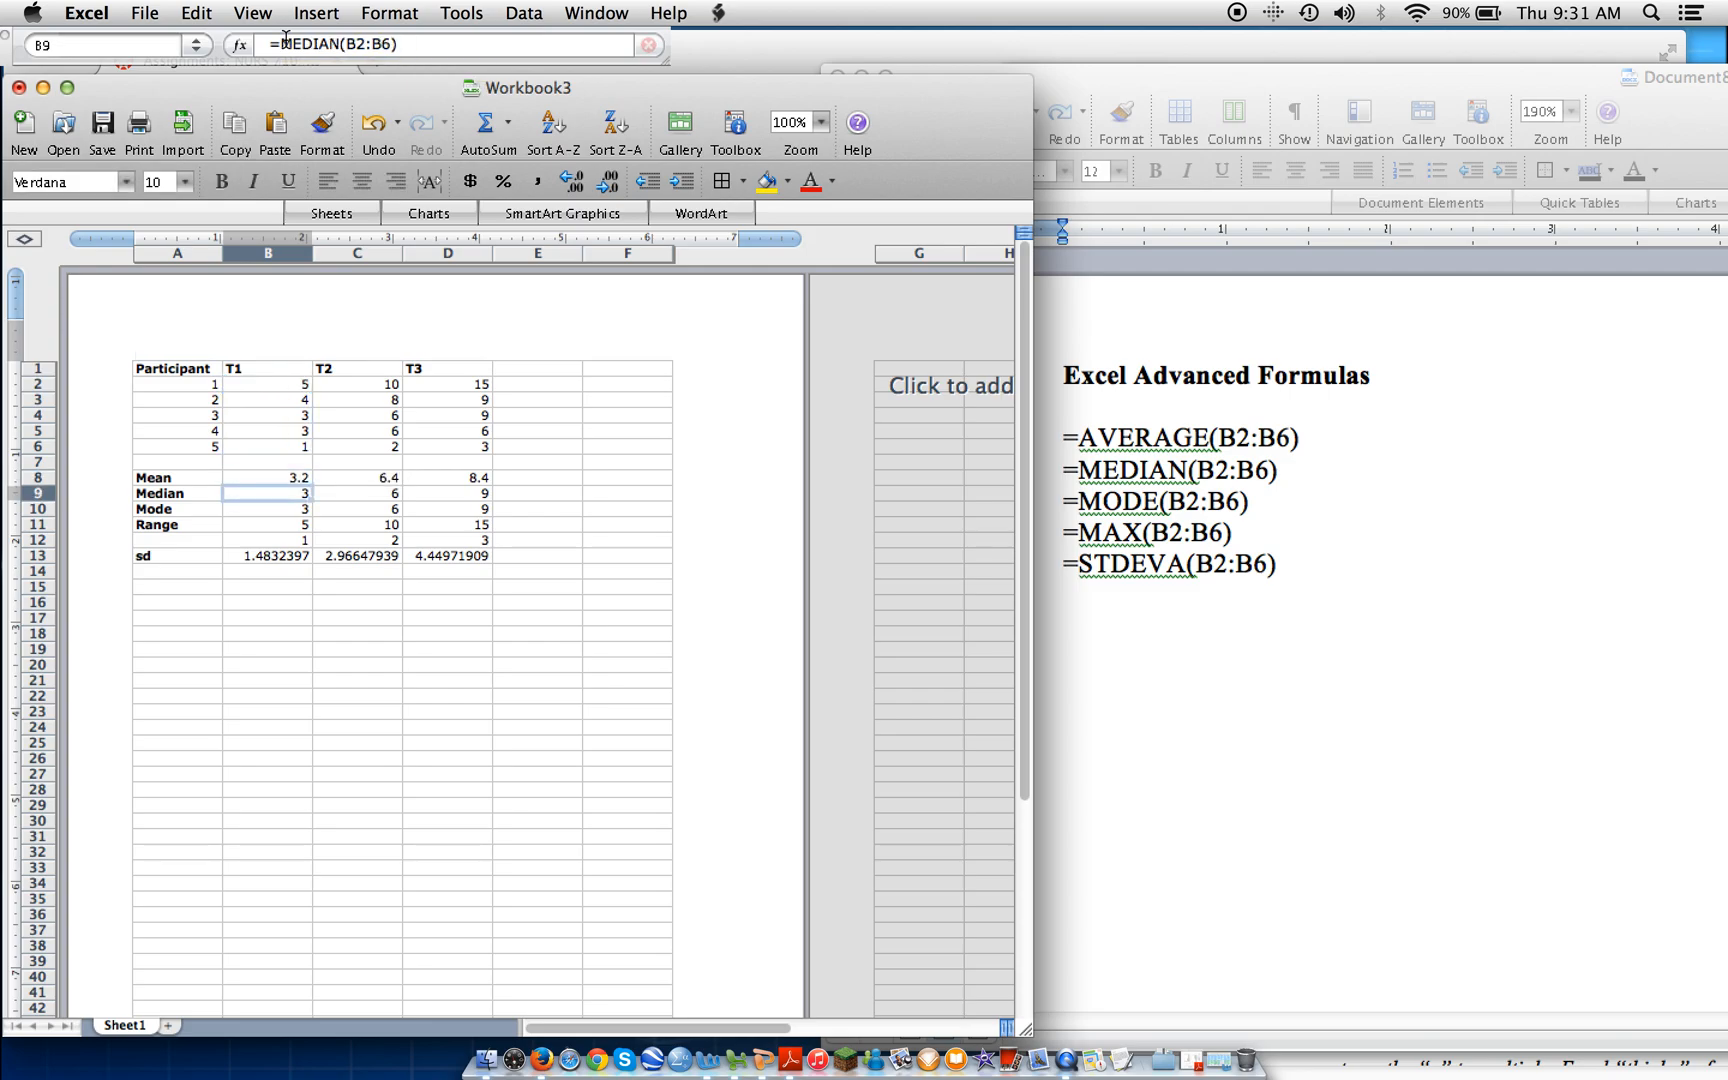
key("Up")
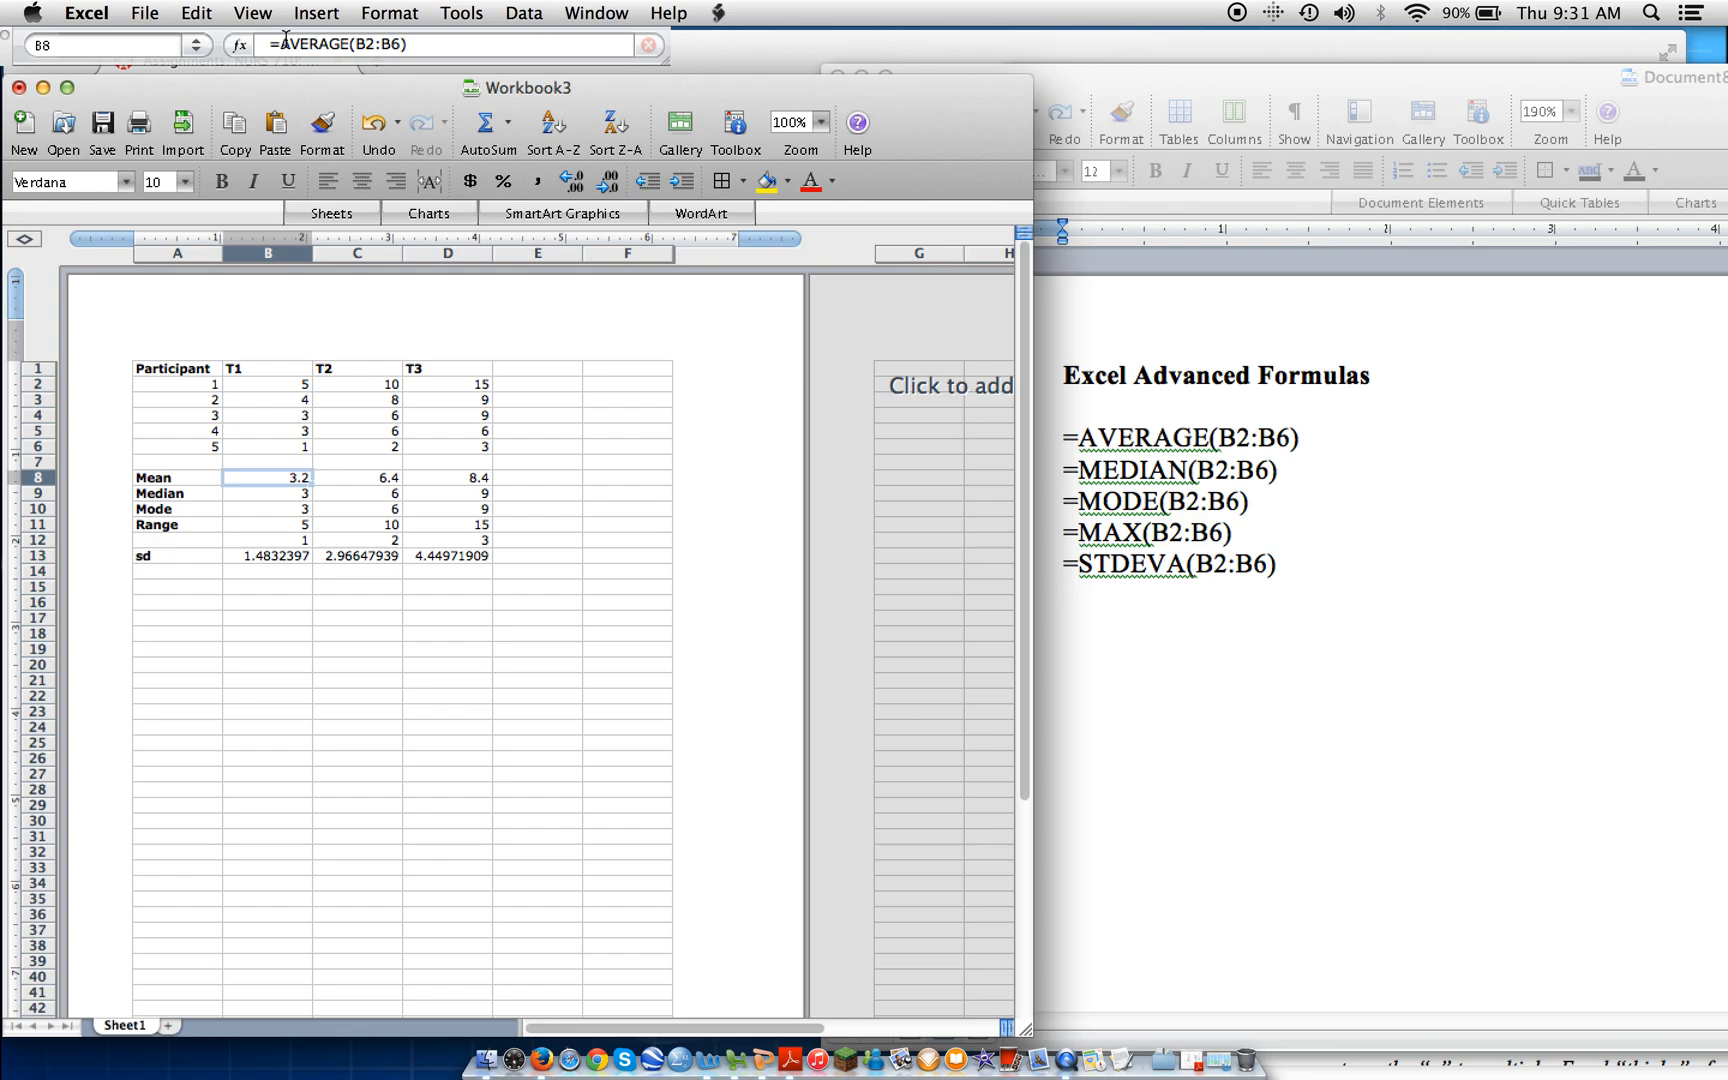
Clear the T2 and T3 mean formulas in cells C8 and D8.
left_click(375, 477)
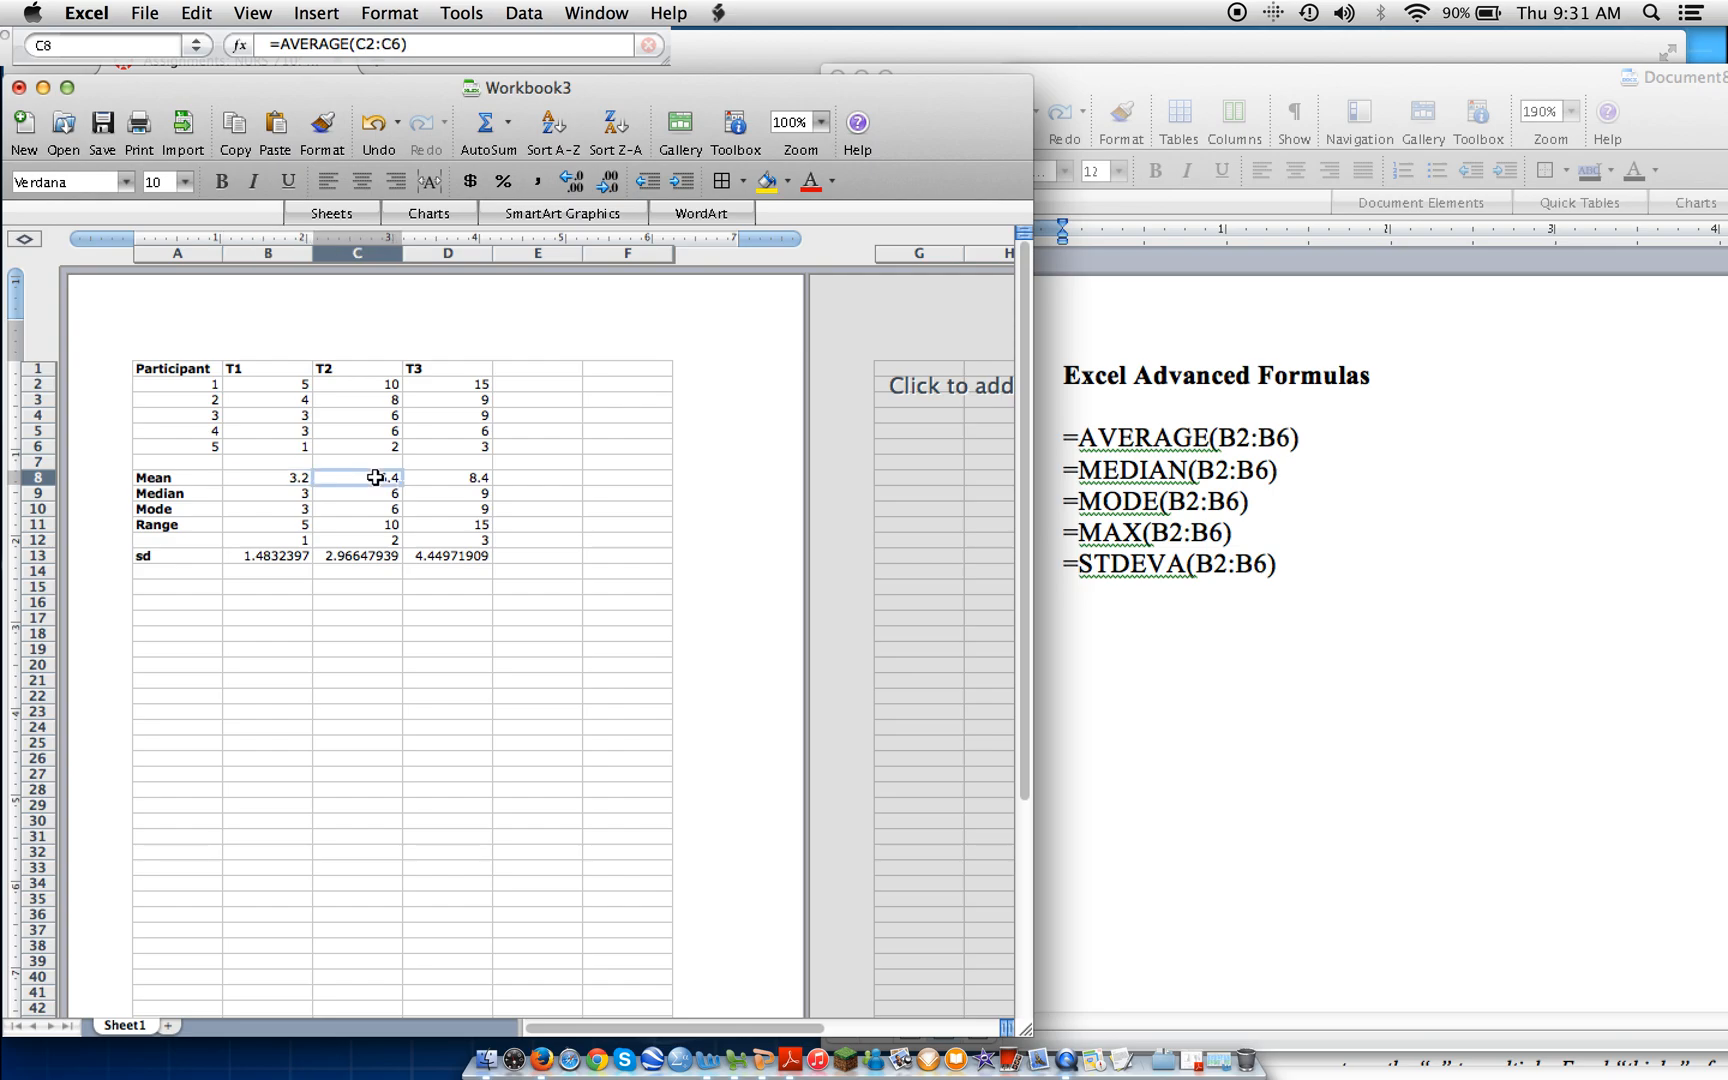
key("BackSpace")
key("Tab")
key("BackSpace")
key("Return")
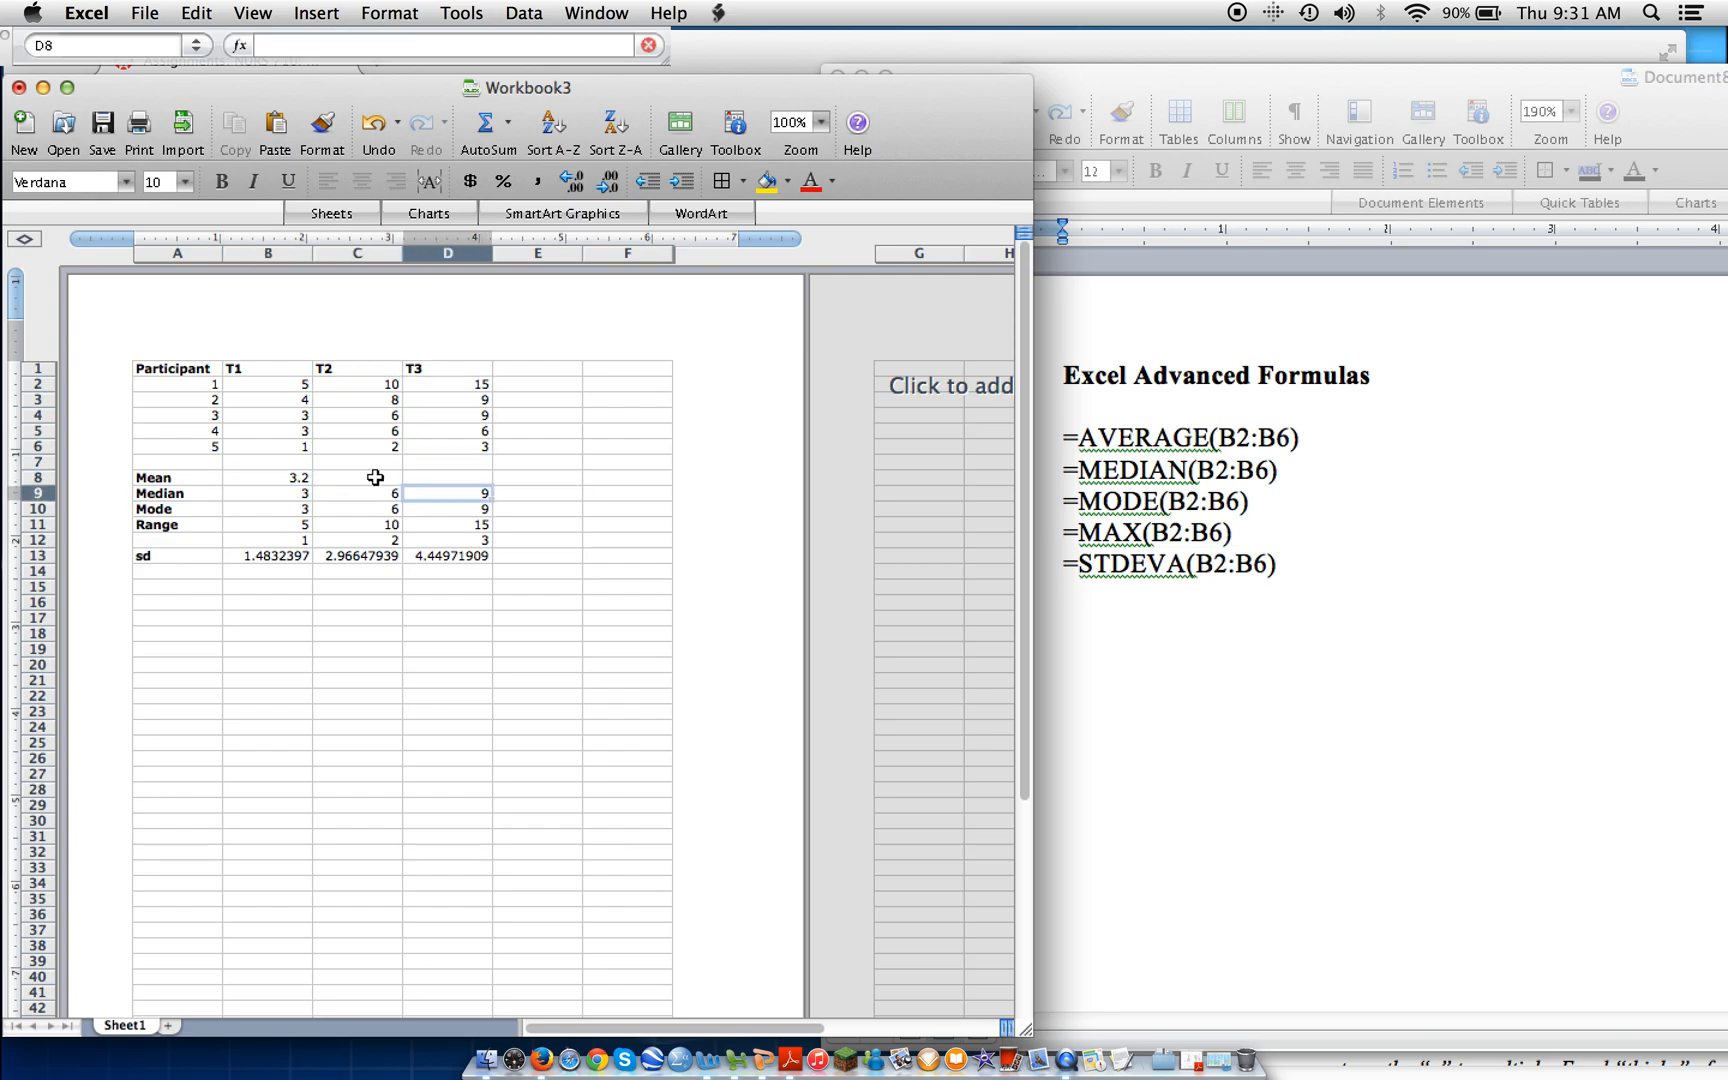
Fill the T1 mean formula from B8 across to D8 and check the formula in each mean cell.
left_click(297, 477)
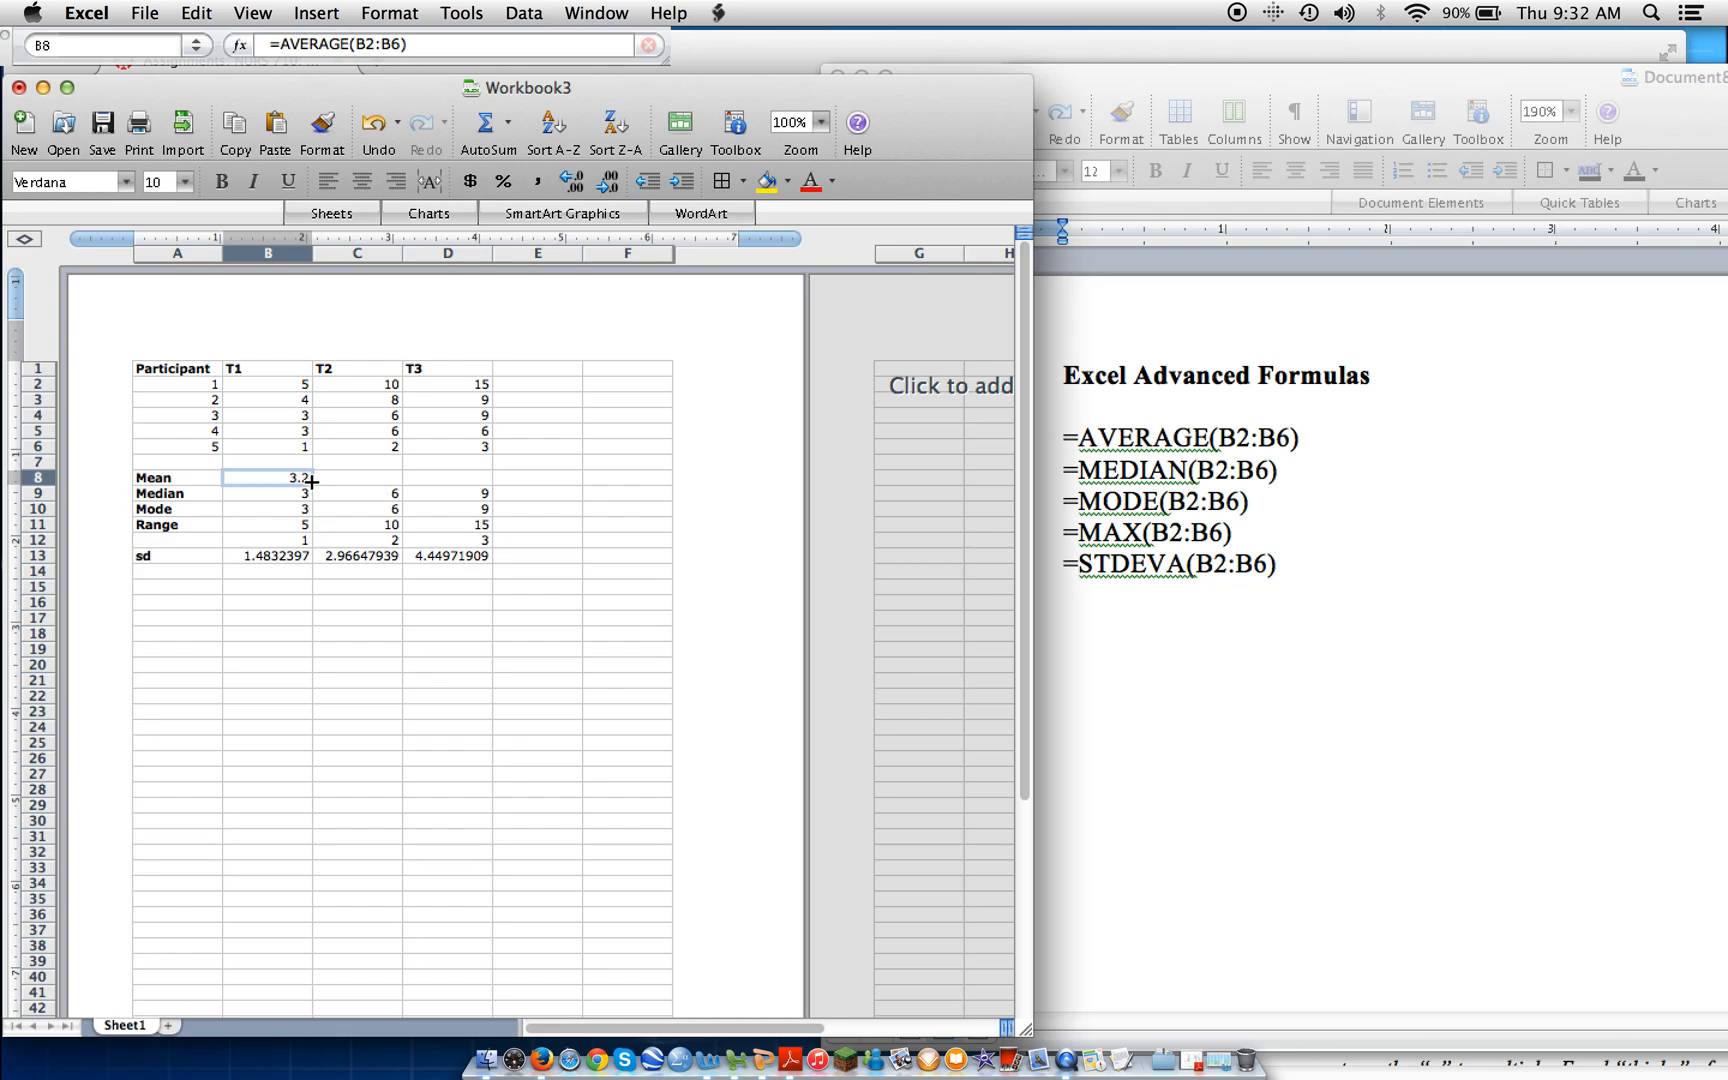
left_click_drag(312, 482, 457, 477)
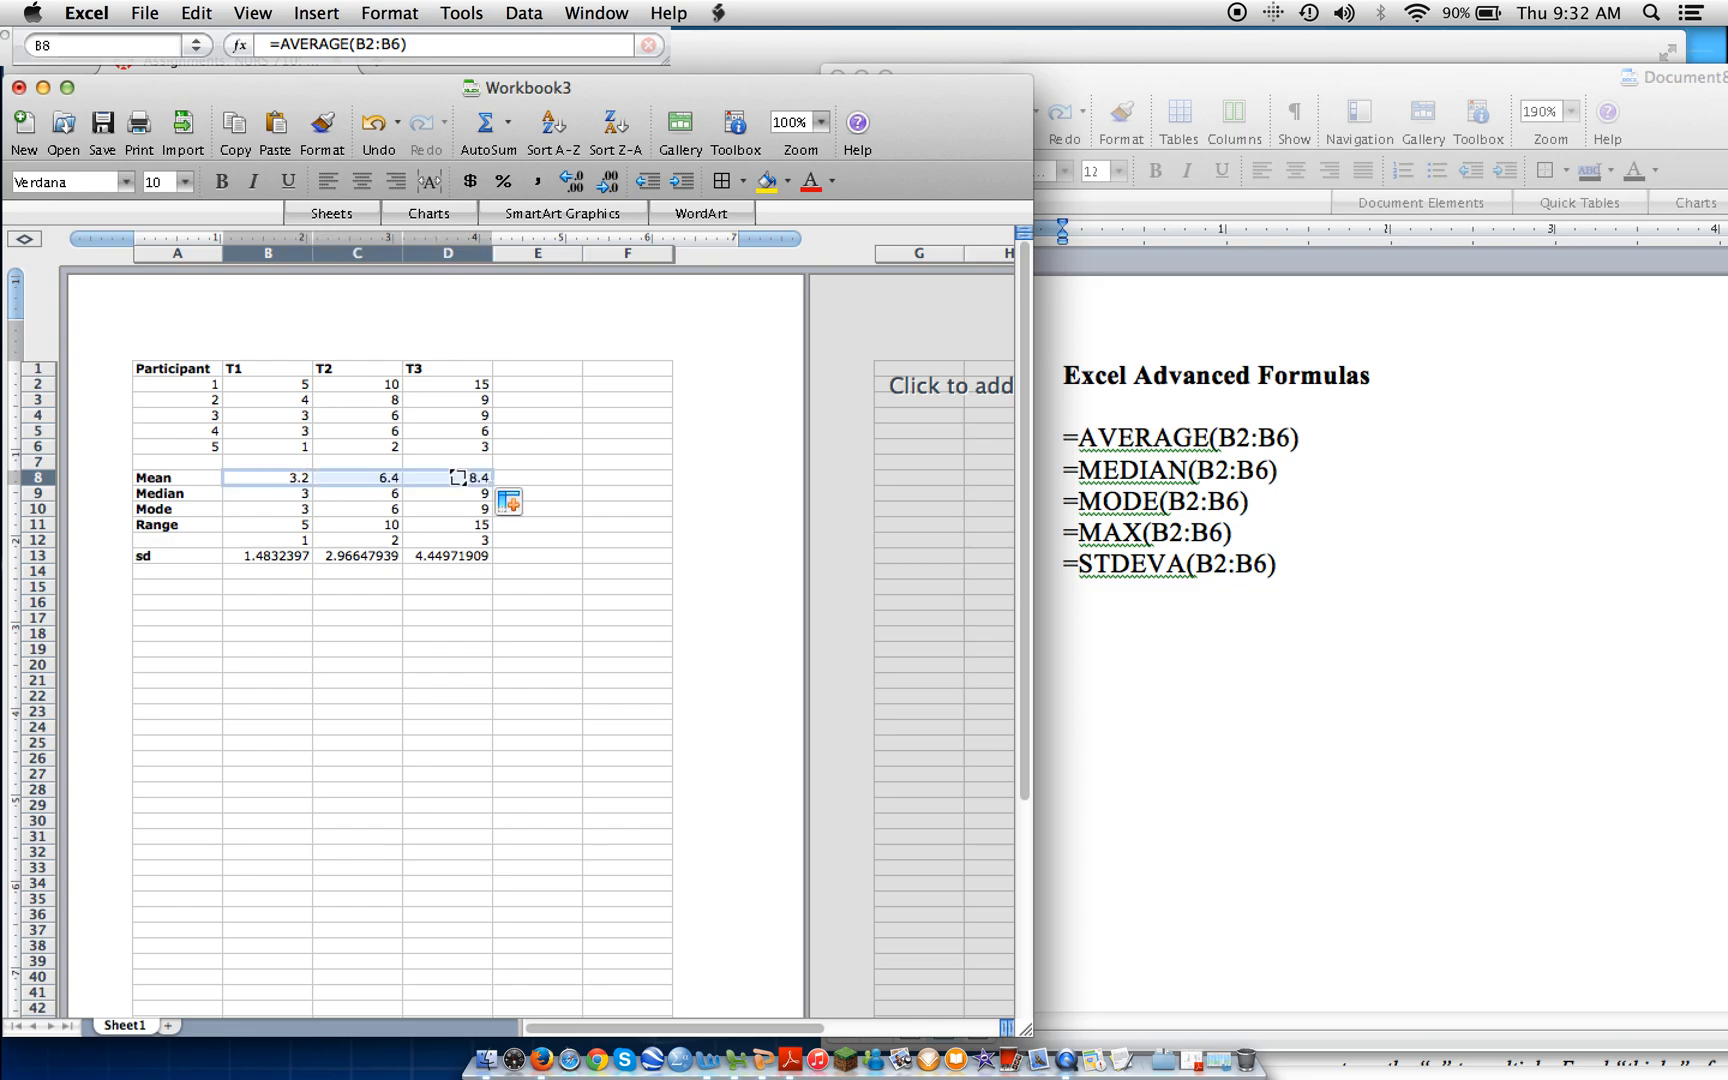
left_click(277, 481)
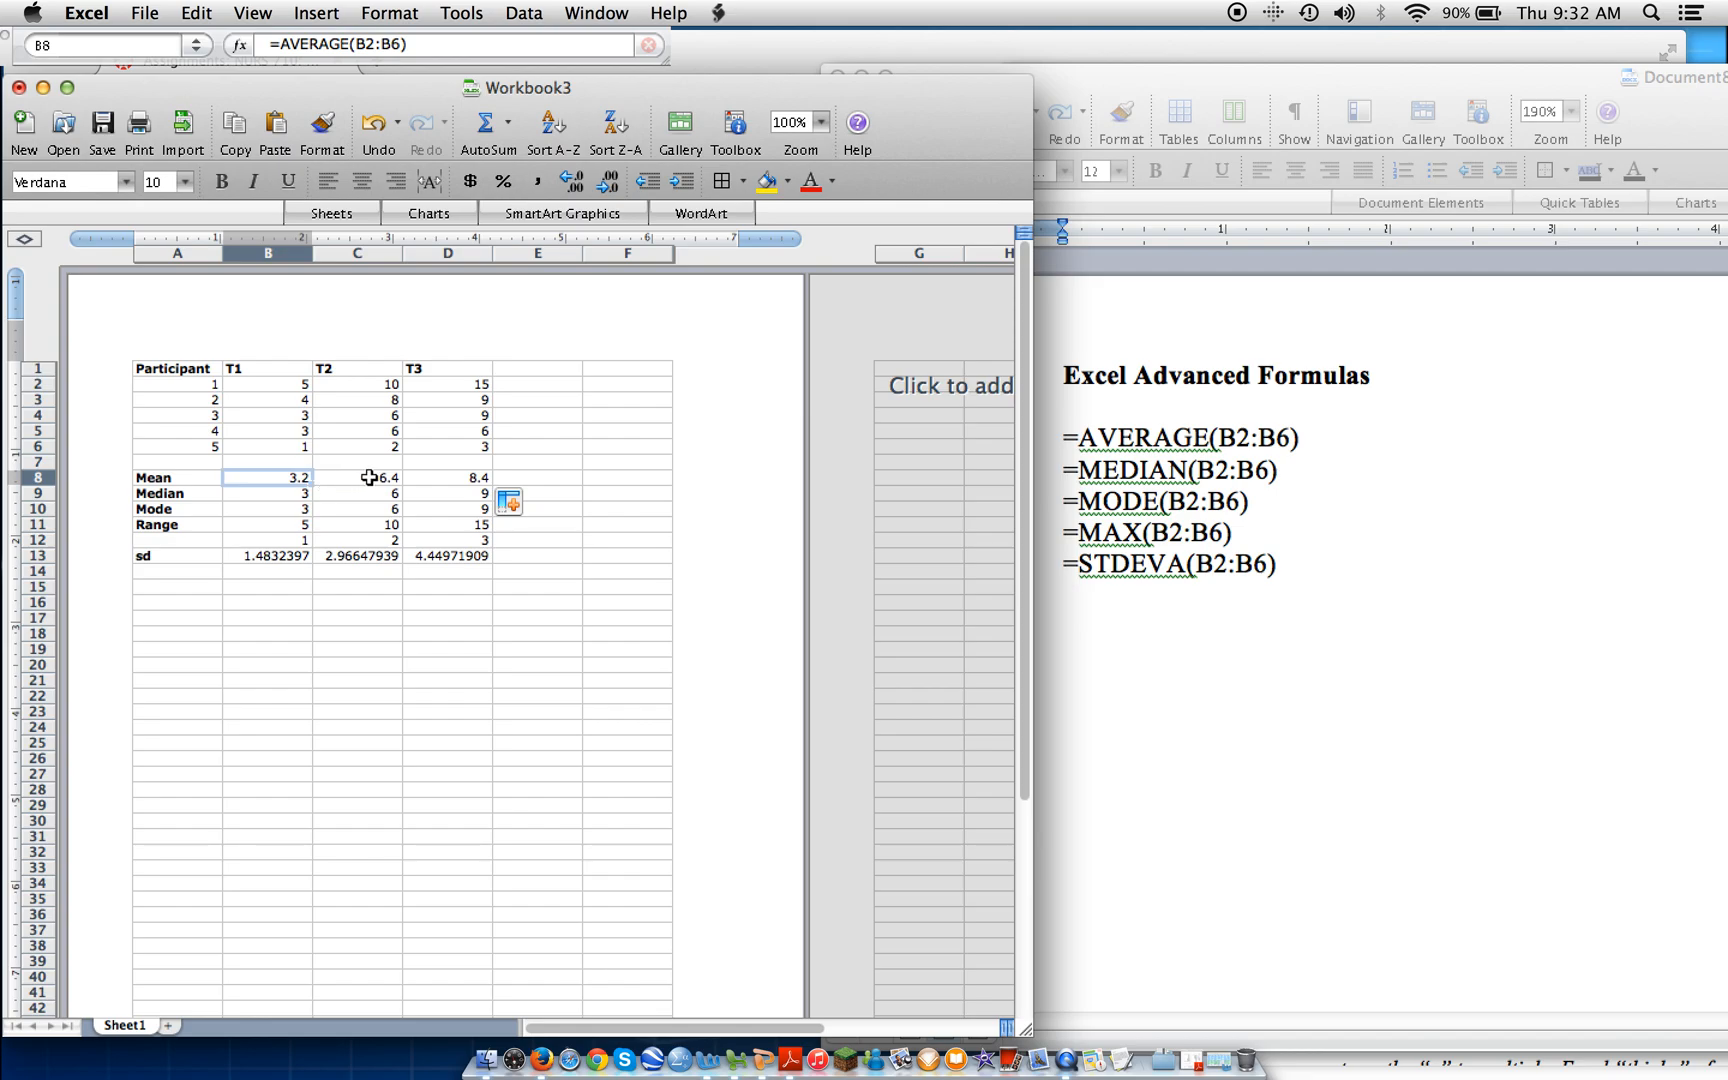
left_click(450, 478)
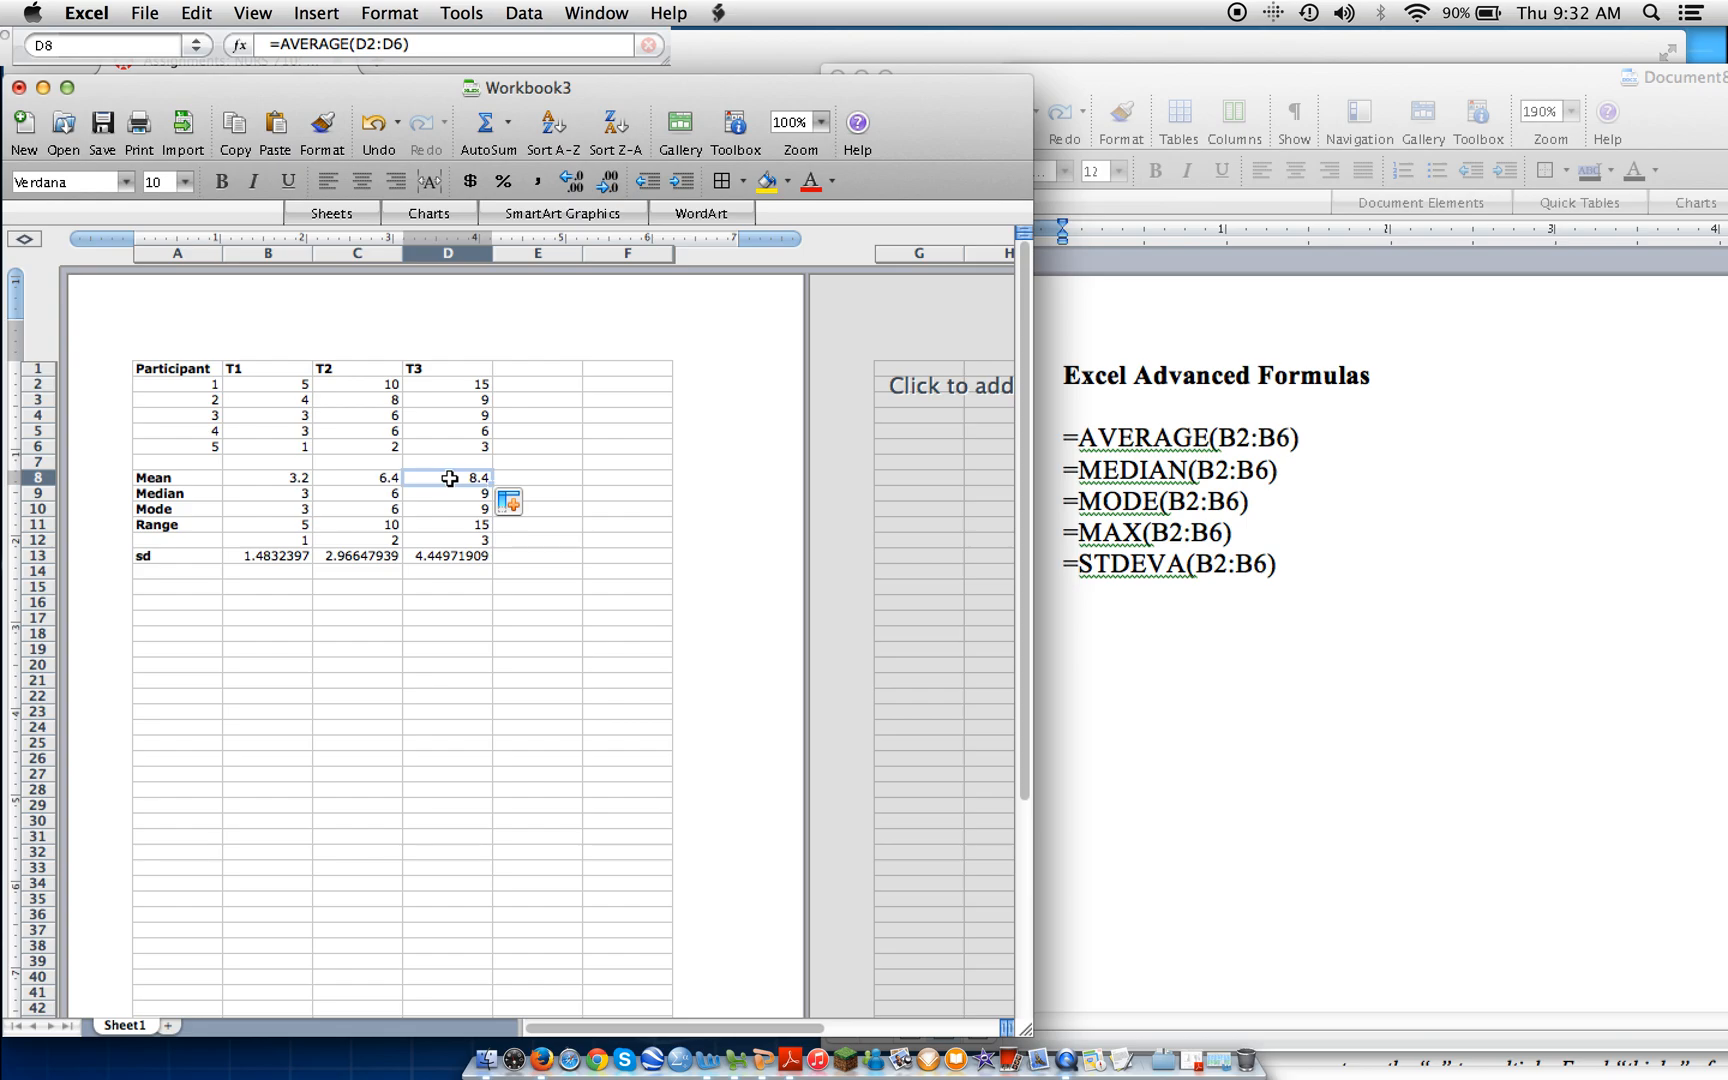
left_click(367, 481)
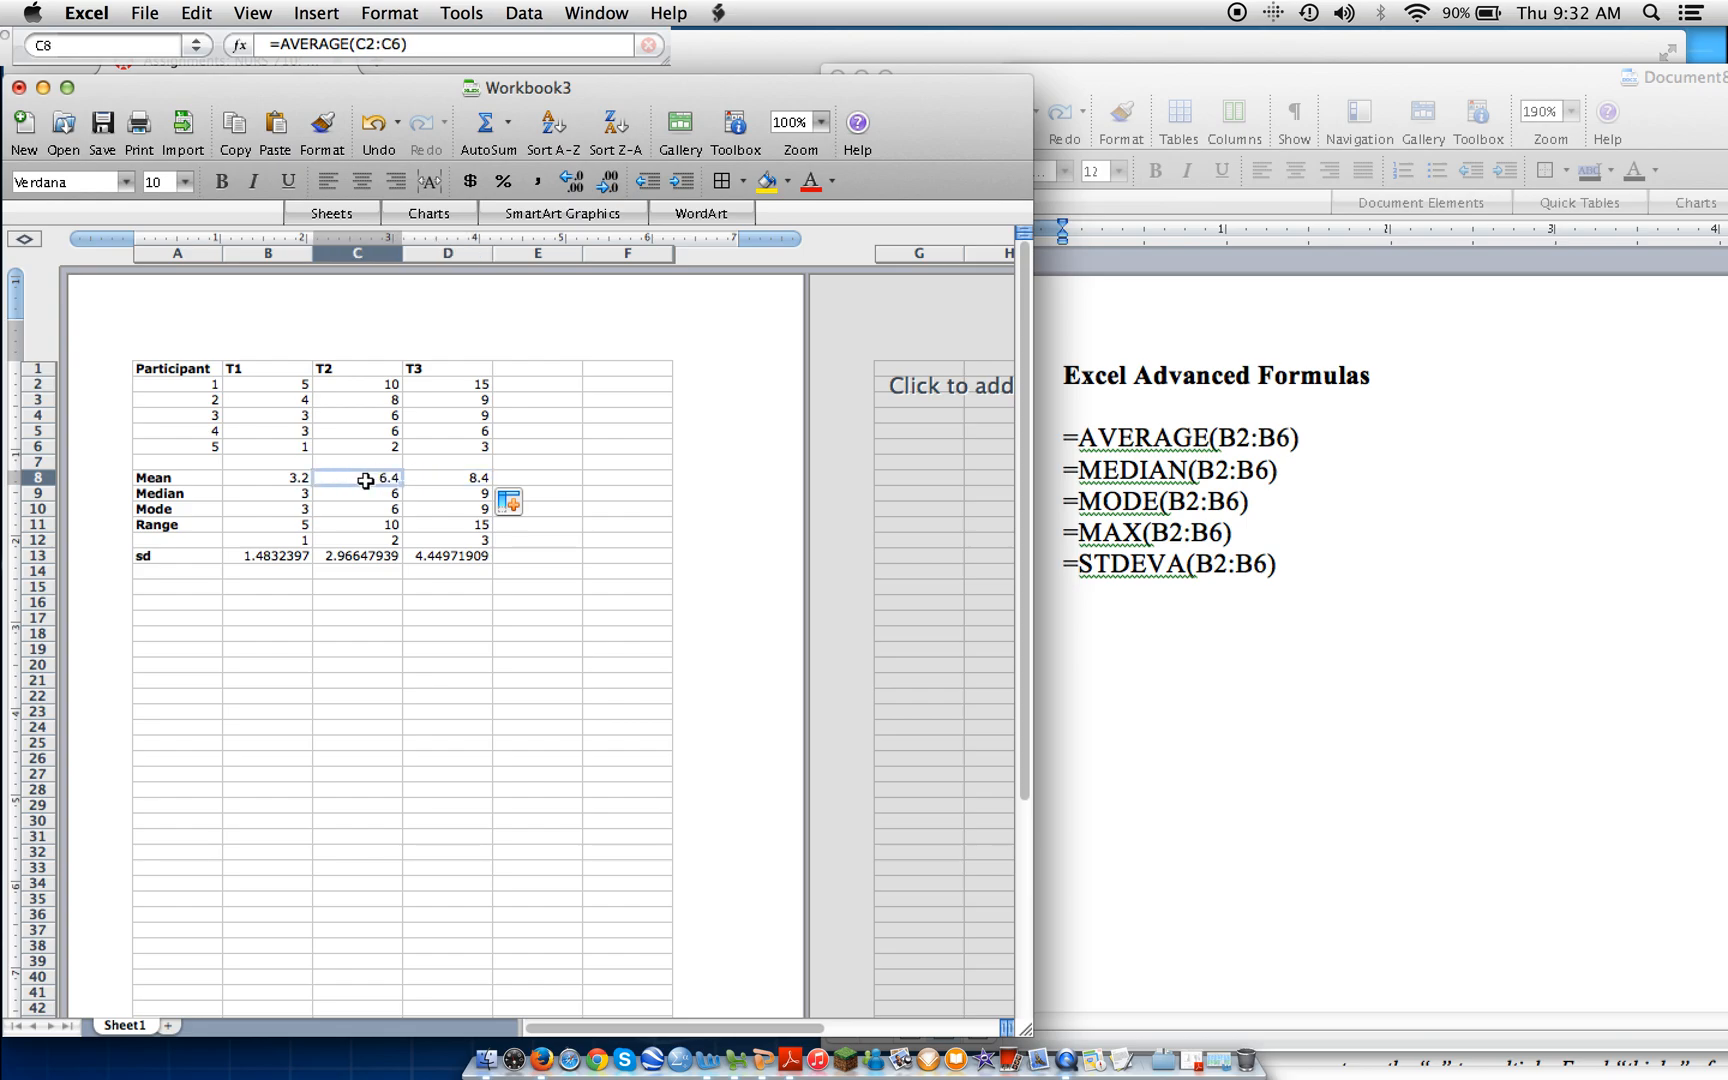
left_click(290, 484)
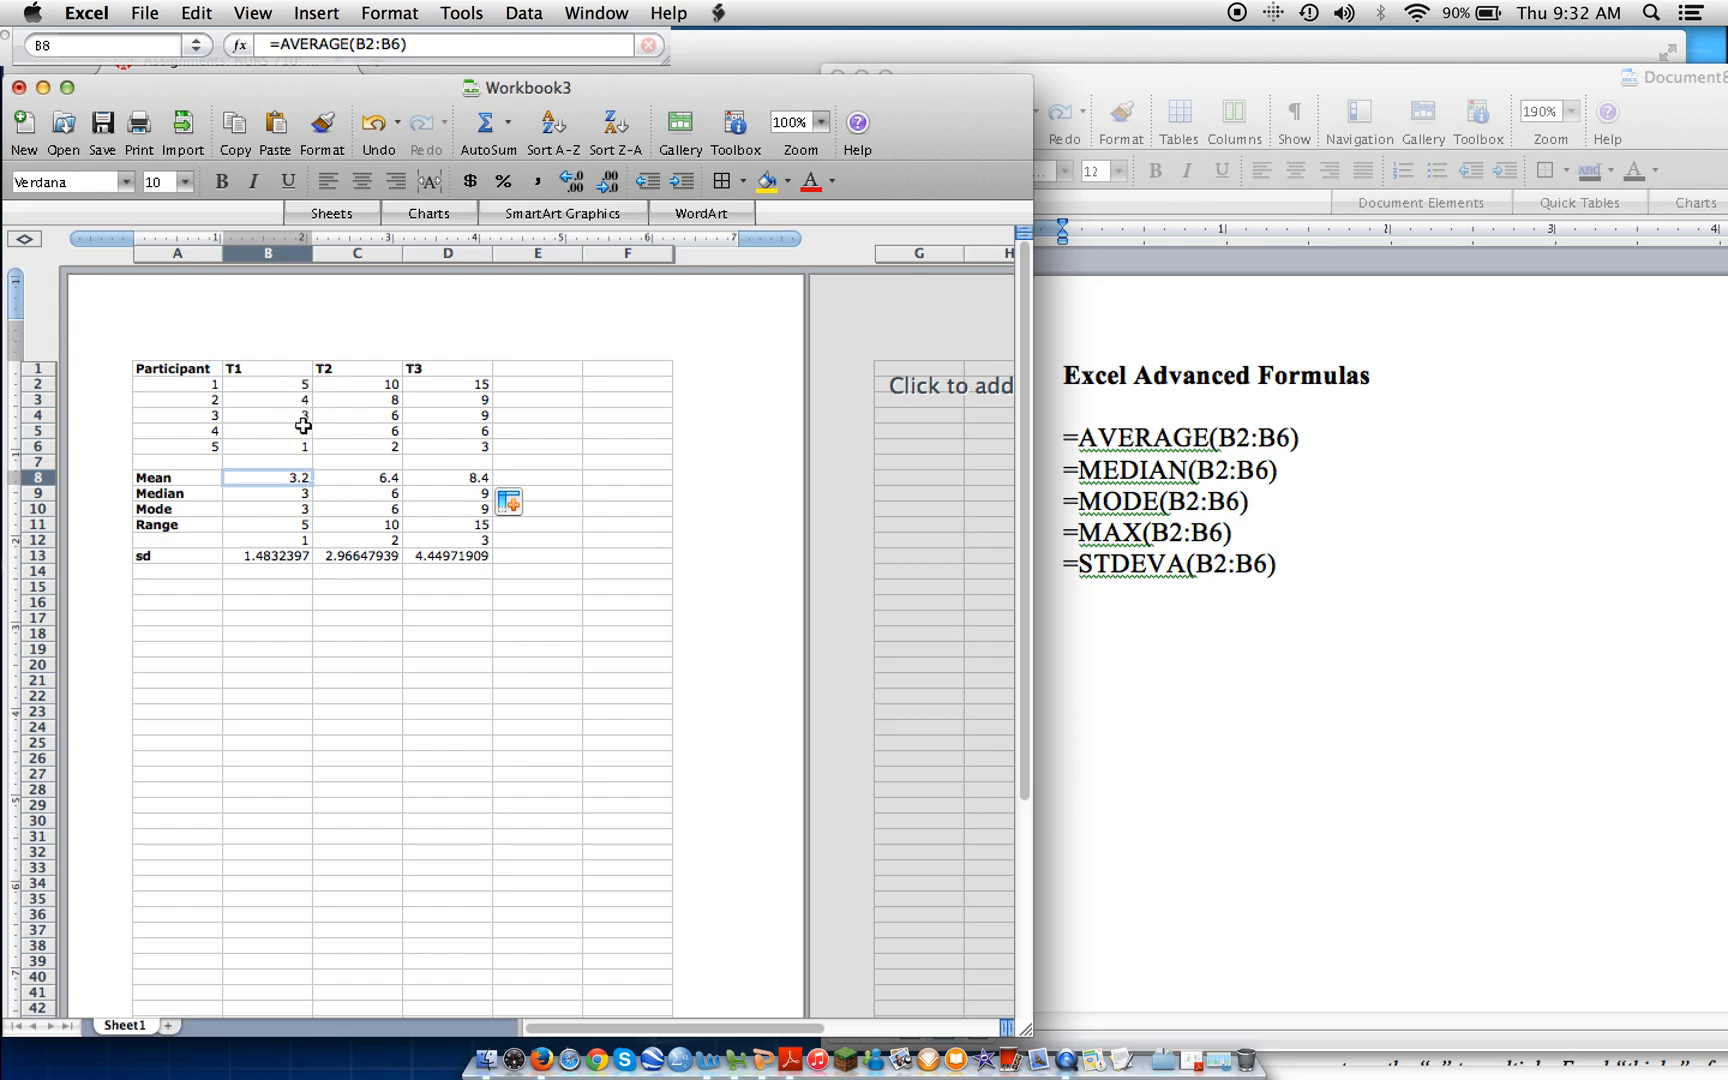
left_click(355, 479)
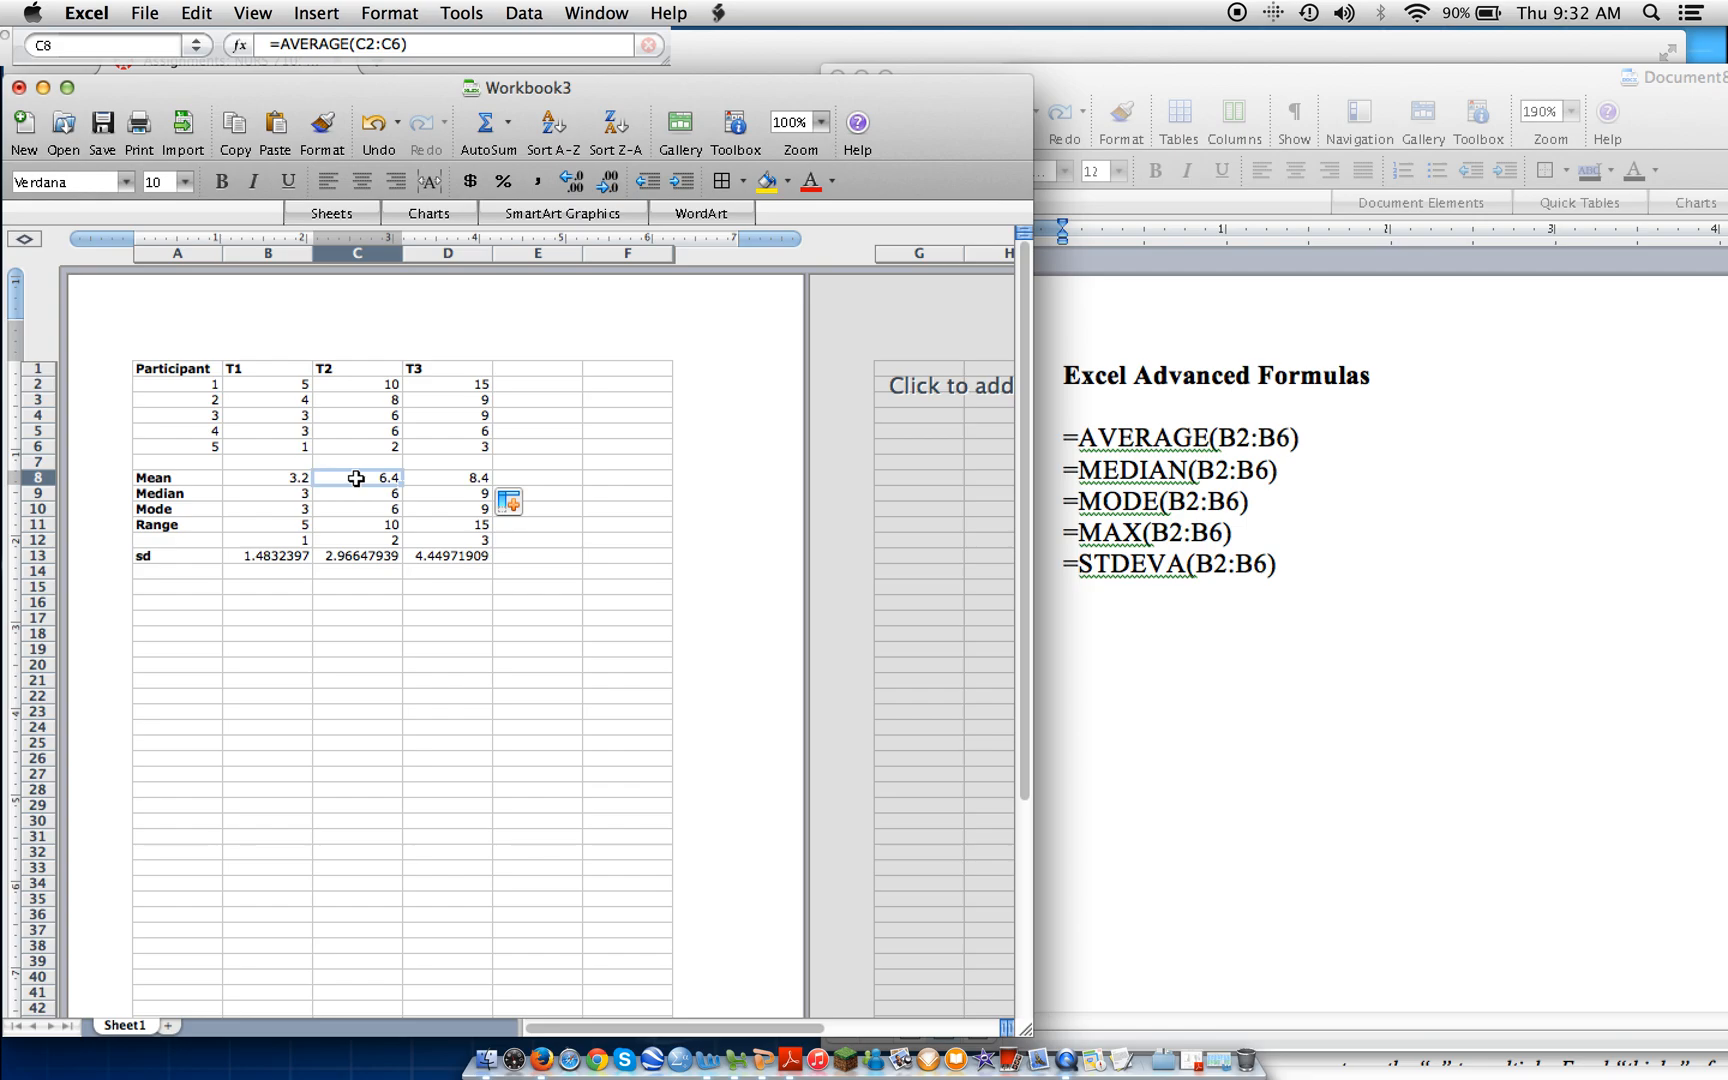
left_click(454, 482)
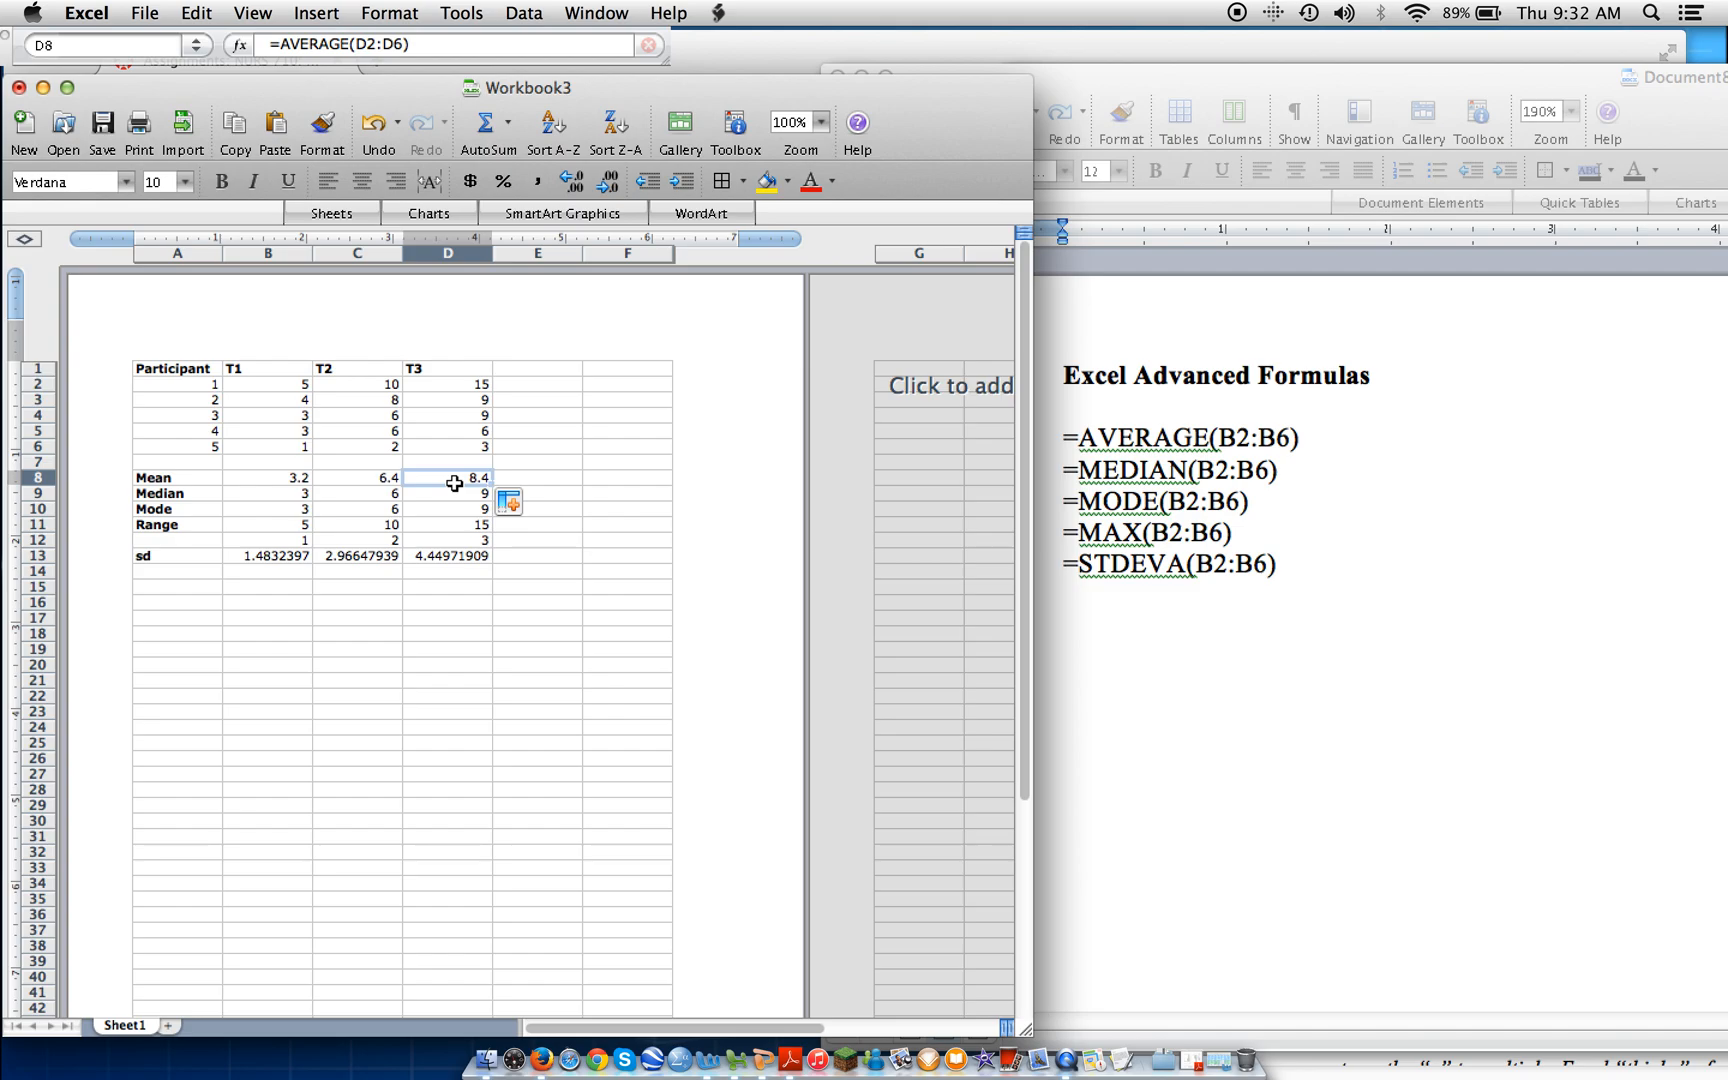
Clear the T1 median, mode, range and sd formulas in cells B9 to B13.
left_click(293, 494)
key("BackSpace")
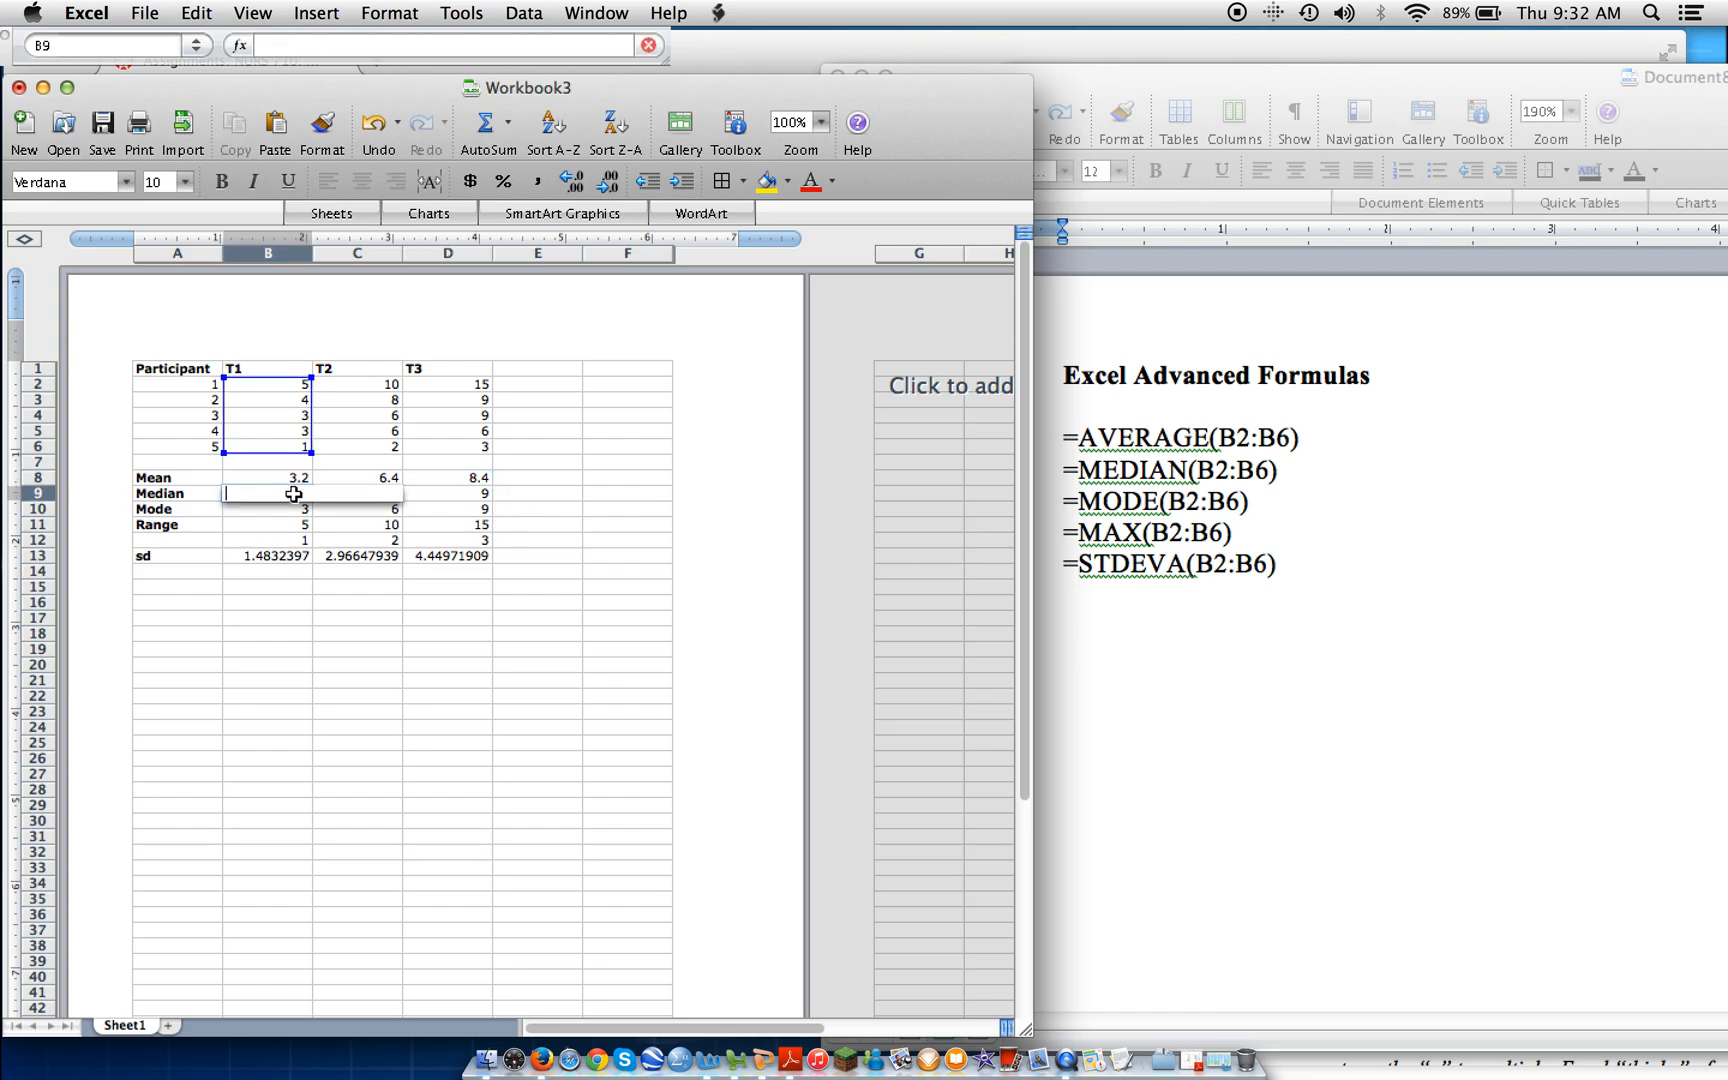
key("Return")
key("BackSpace")
key("Return")
key("BackSpace")
key("Return")
key("BackSpace")
key("Return")
key("BackSpace")
Clear the remaining T2 and T3 median, mode, range and sd formulas in C9:D13.
key("Up")
key("Up")
key("Up")
key("Up")
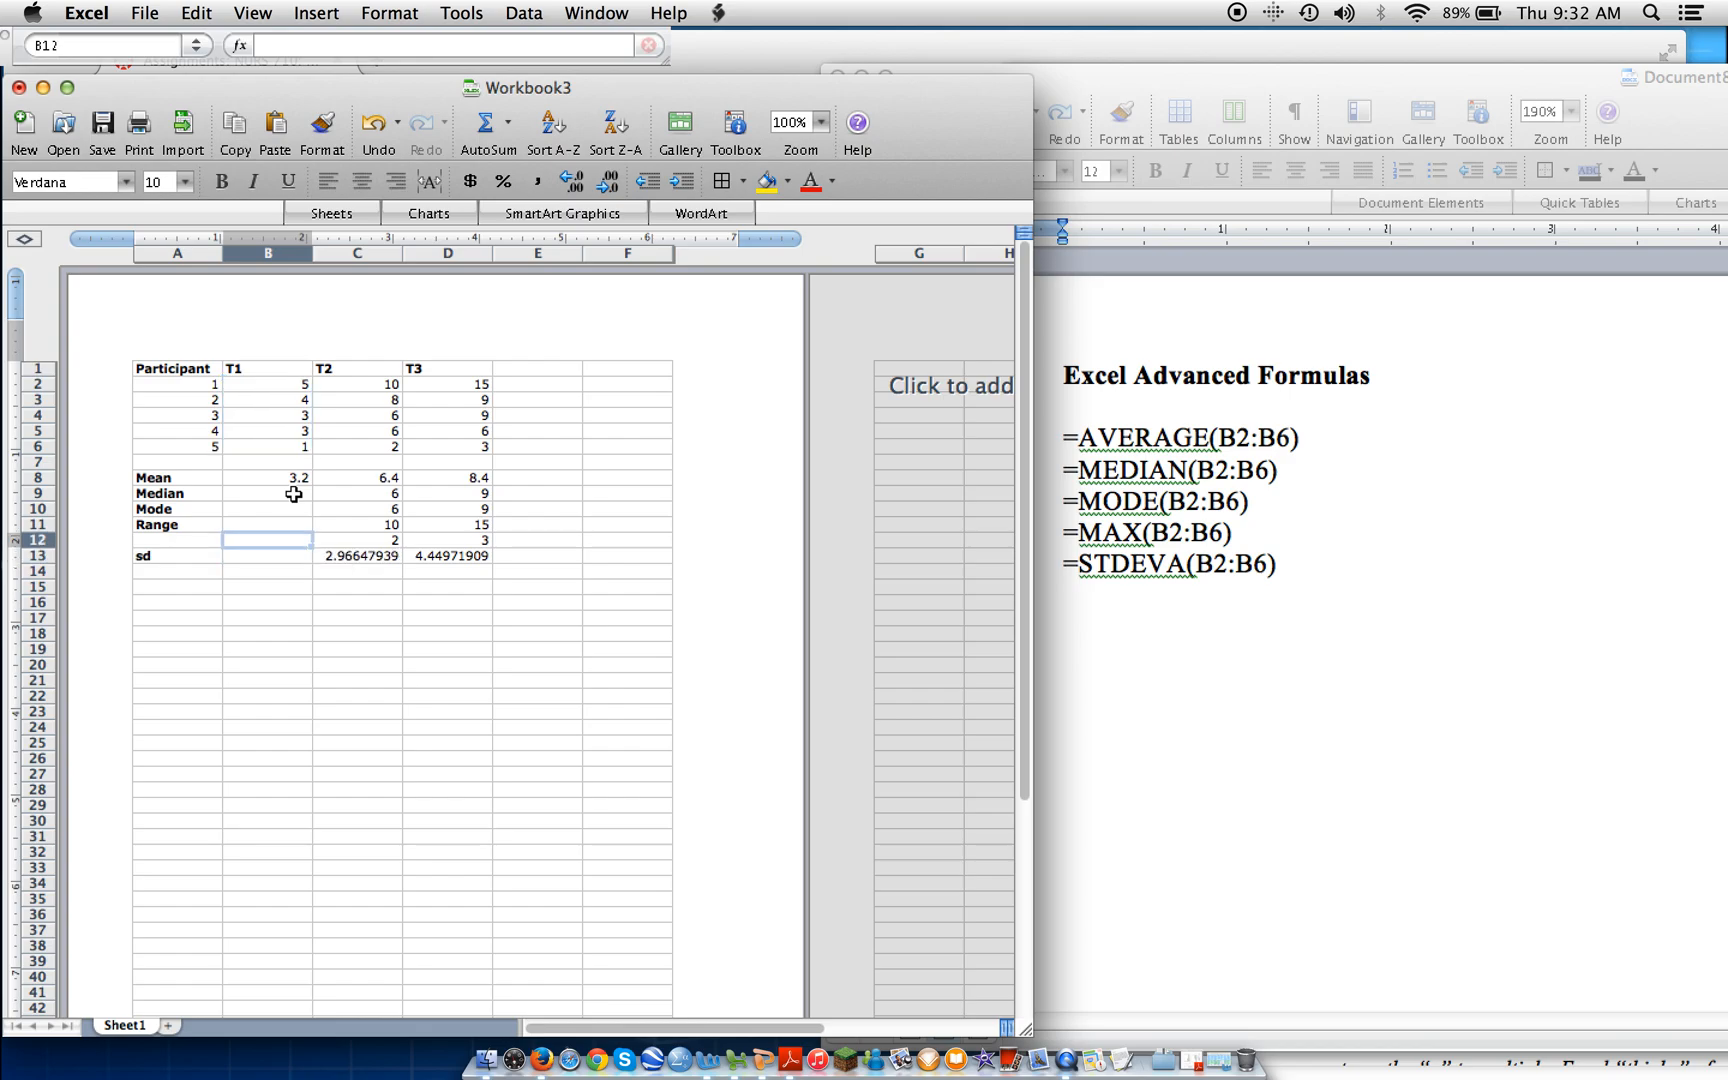
key("Right")
key("BackSpace")
key("Return")
key("BackSpace")
key("Return")
key("BackSpace")
key("Return")
key("BackSpace")
key("Return")
key("BackSpace")
key("Right")
key("BackSpace")
key("Up")
key("BackSpace")
key("Up")
key("BackSpace")
key("Up")
key("BackSpace")
key("Up")
key("BackSpace")
key("Left")
key("Left")
key("Left")
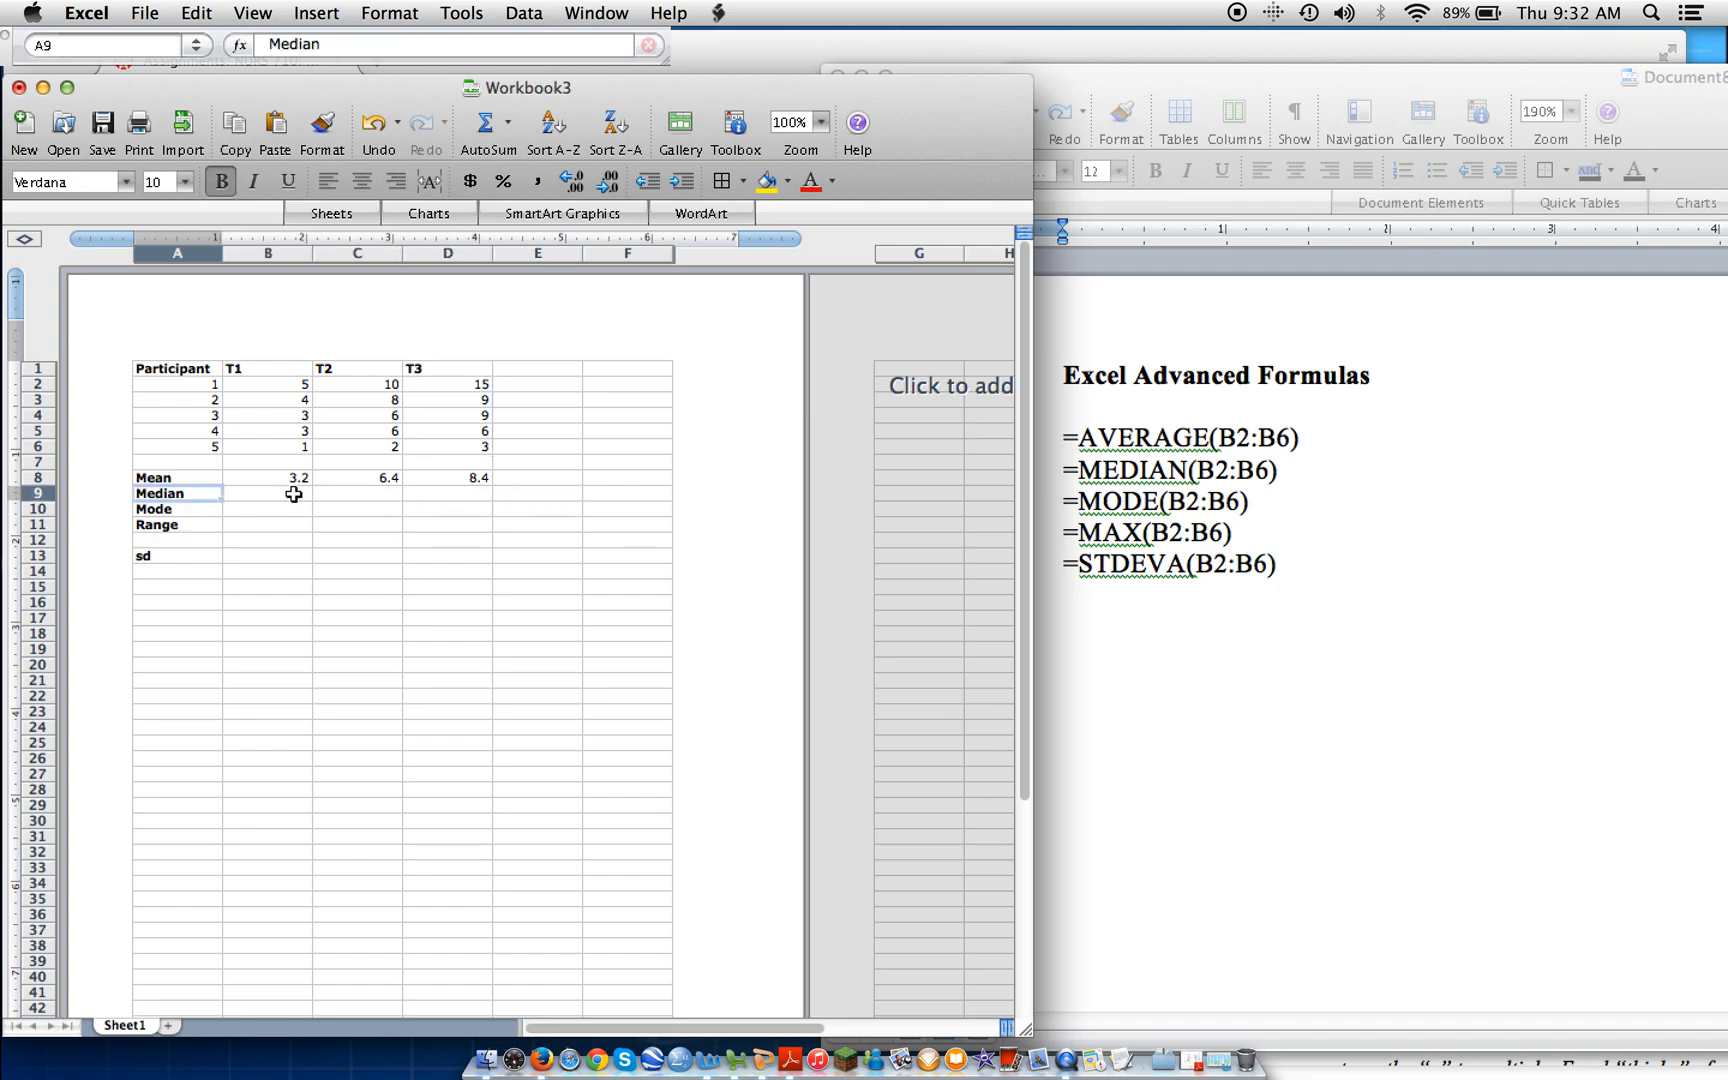
Enter the formula =MEDIAN(B2:B6) in cell B9 for the T1 median.
left_click(293, 494)
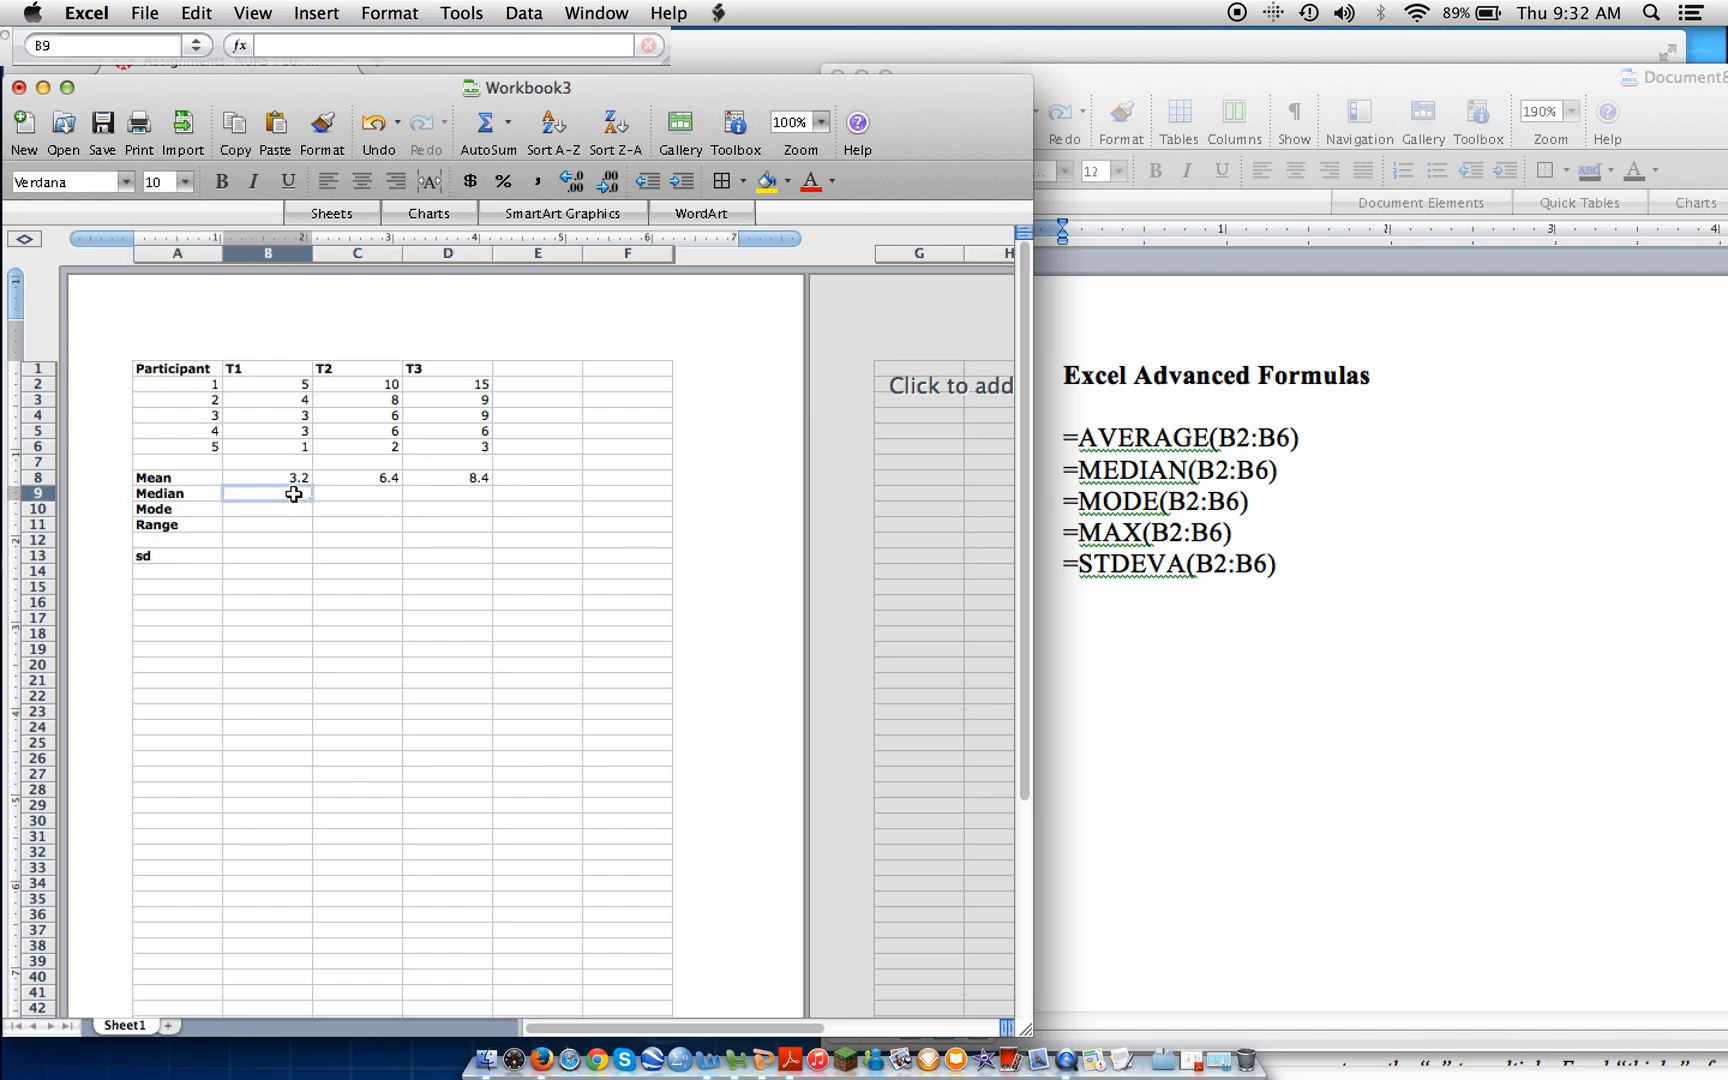
left_click(285, 46)
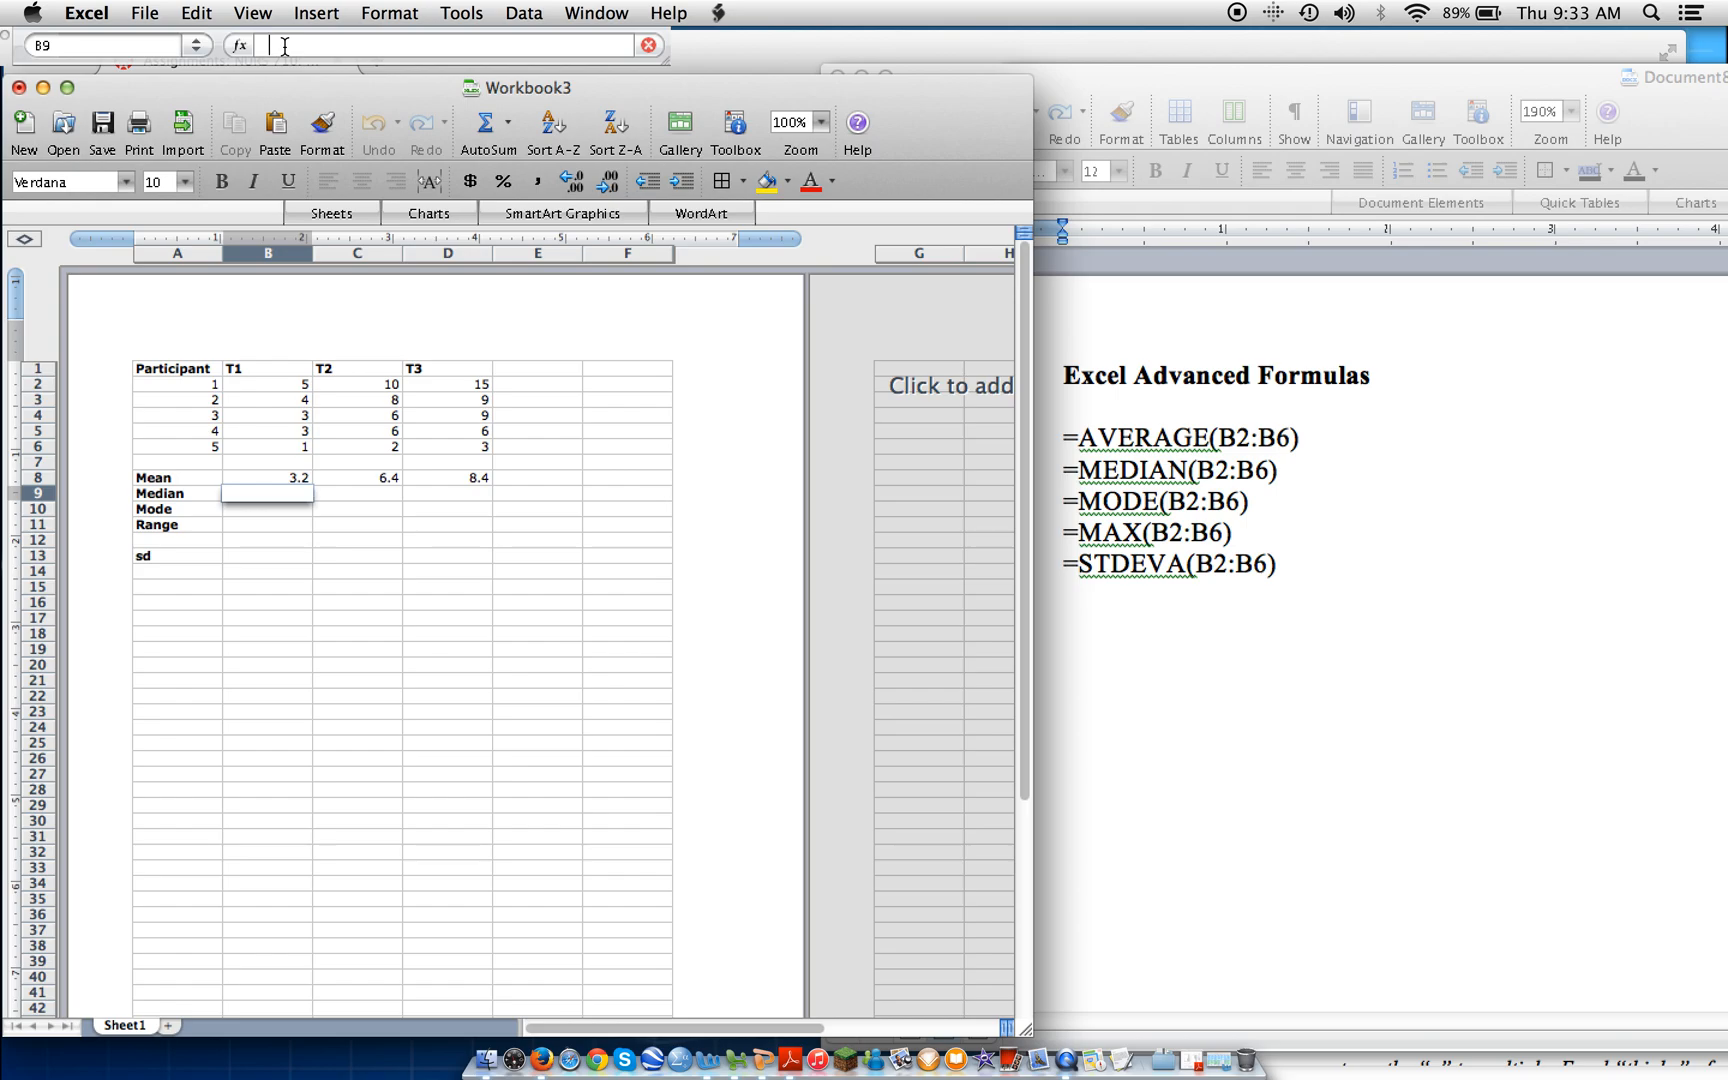
type("=")
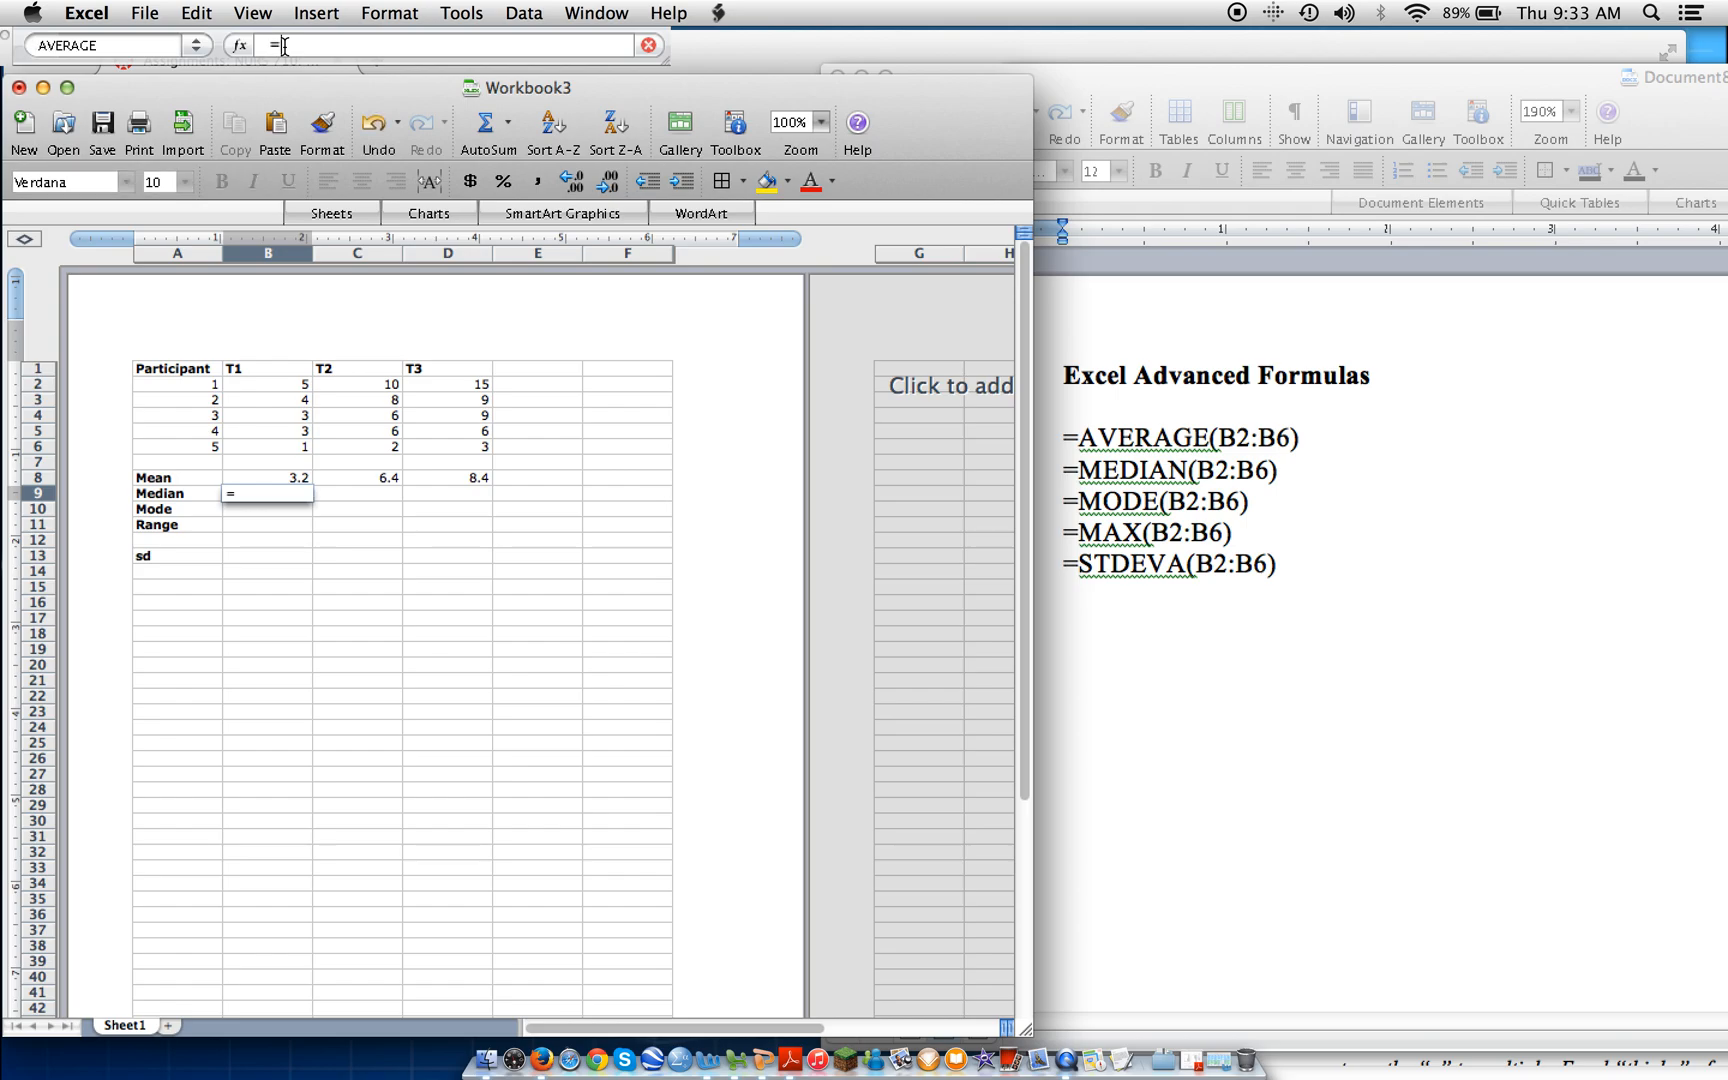
type("MEDIAN(B2")
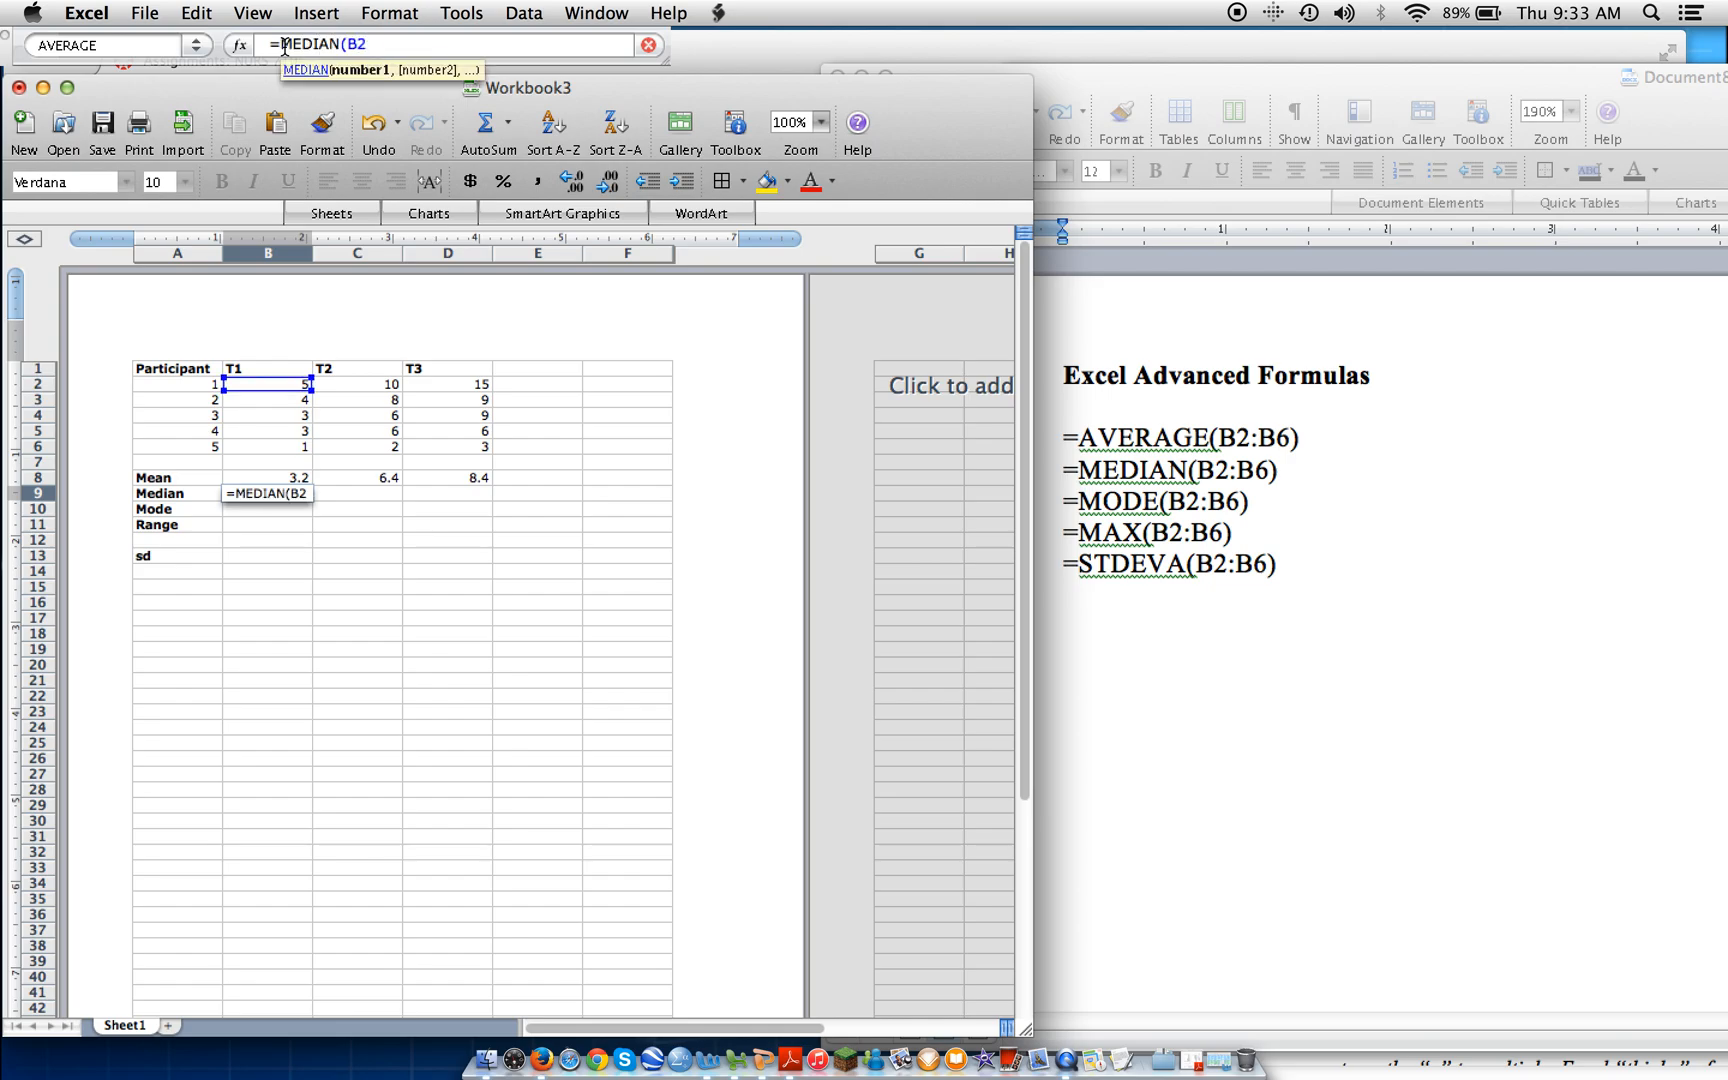
type(":B6)")
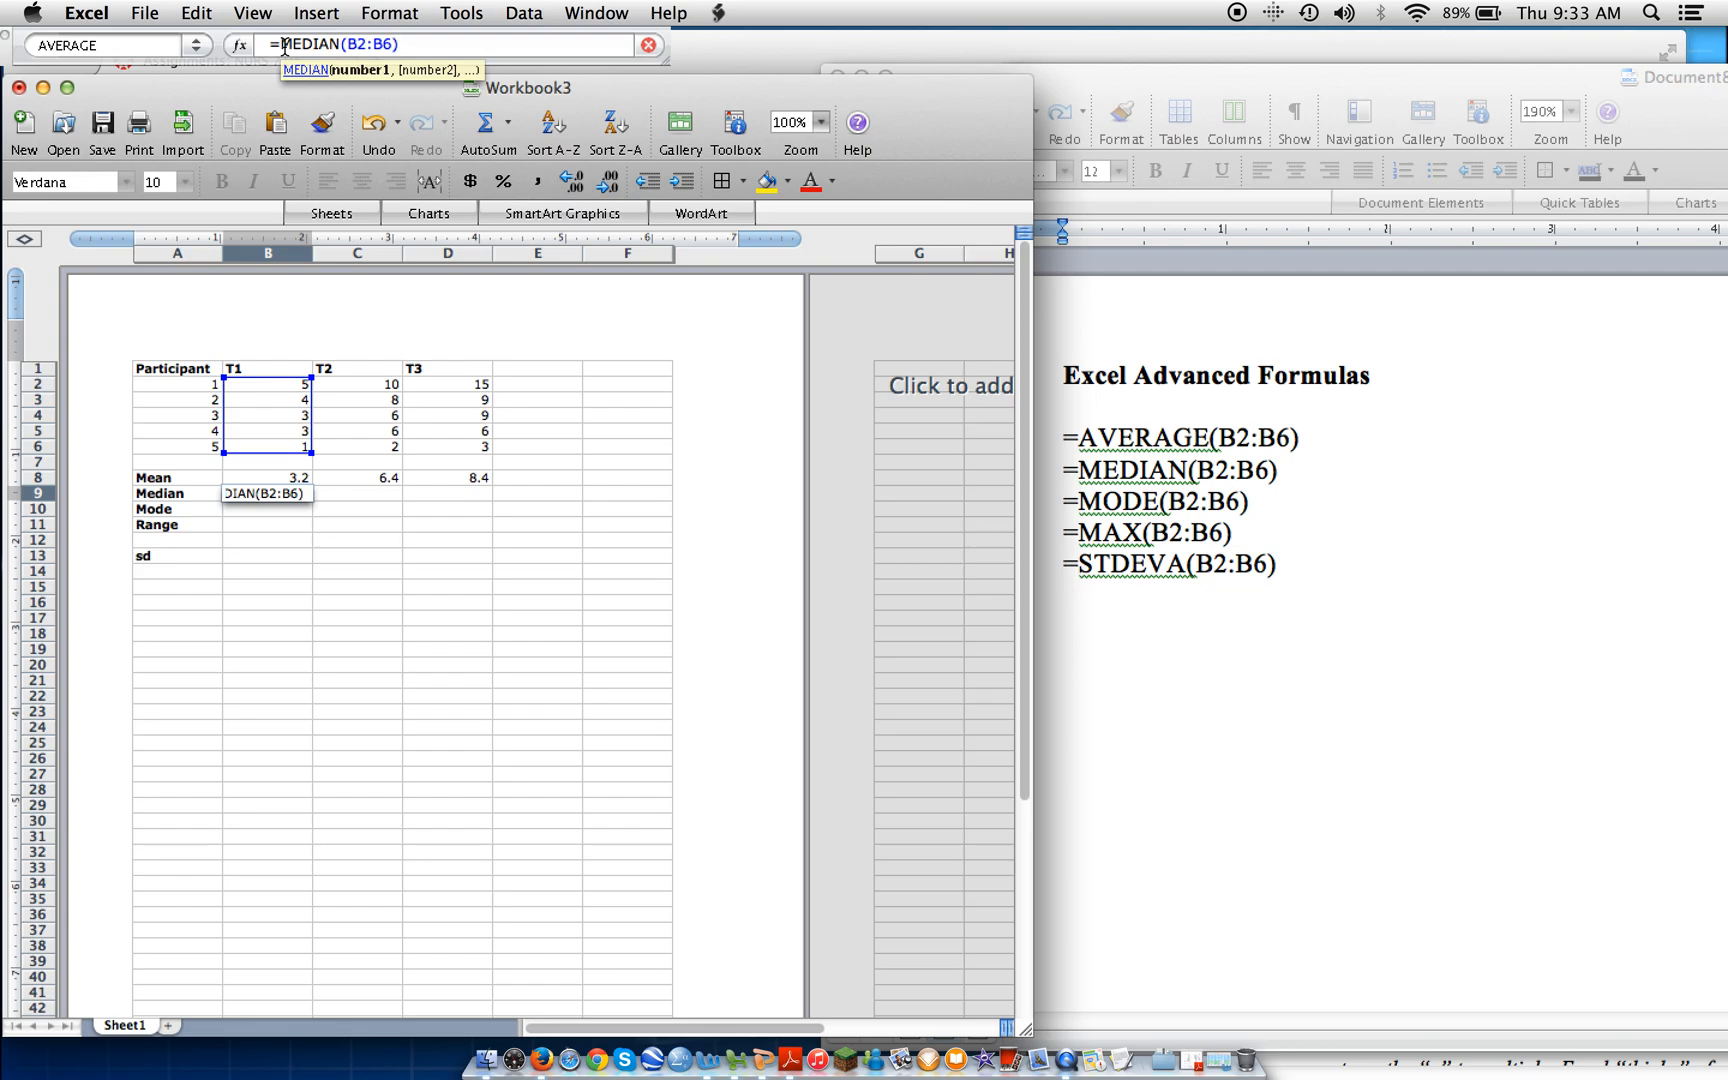
key("Return")
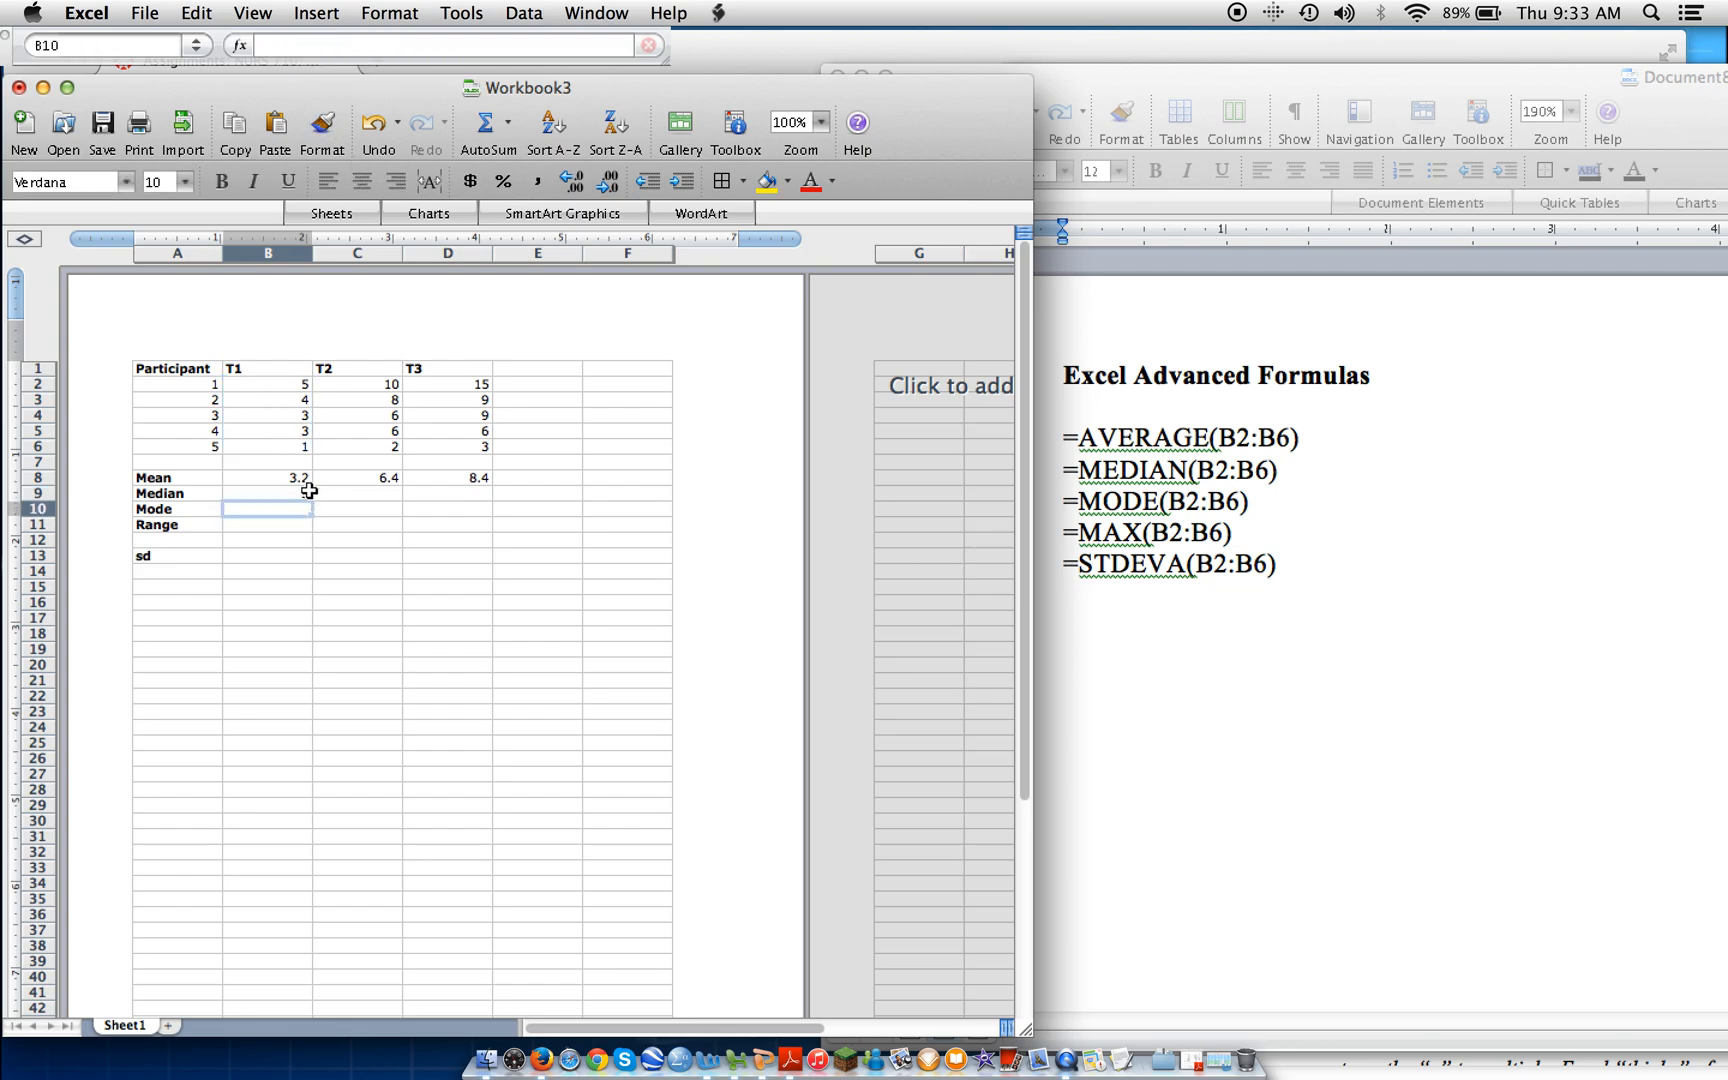
Fill the T1 median formula from B9 across to D9 for the T2 and T3 medians.
left_click(285, 493)
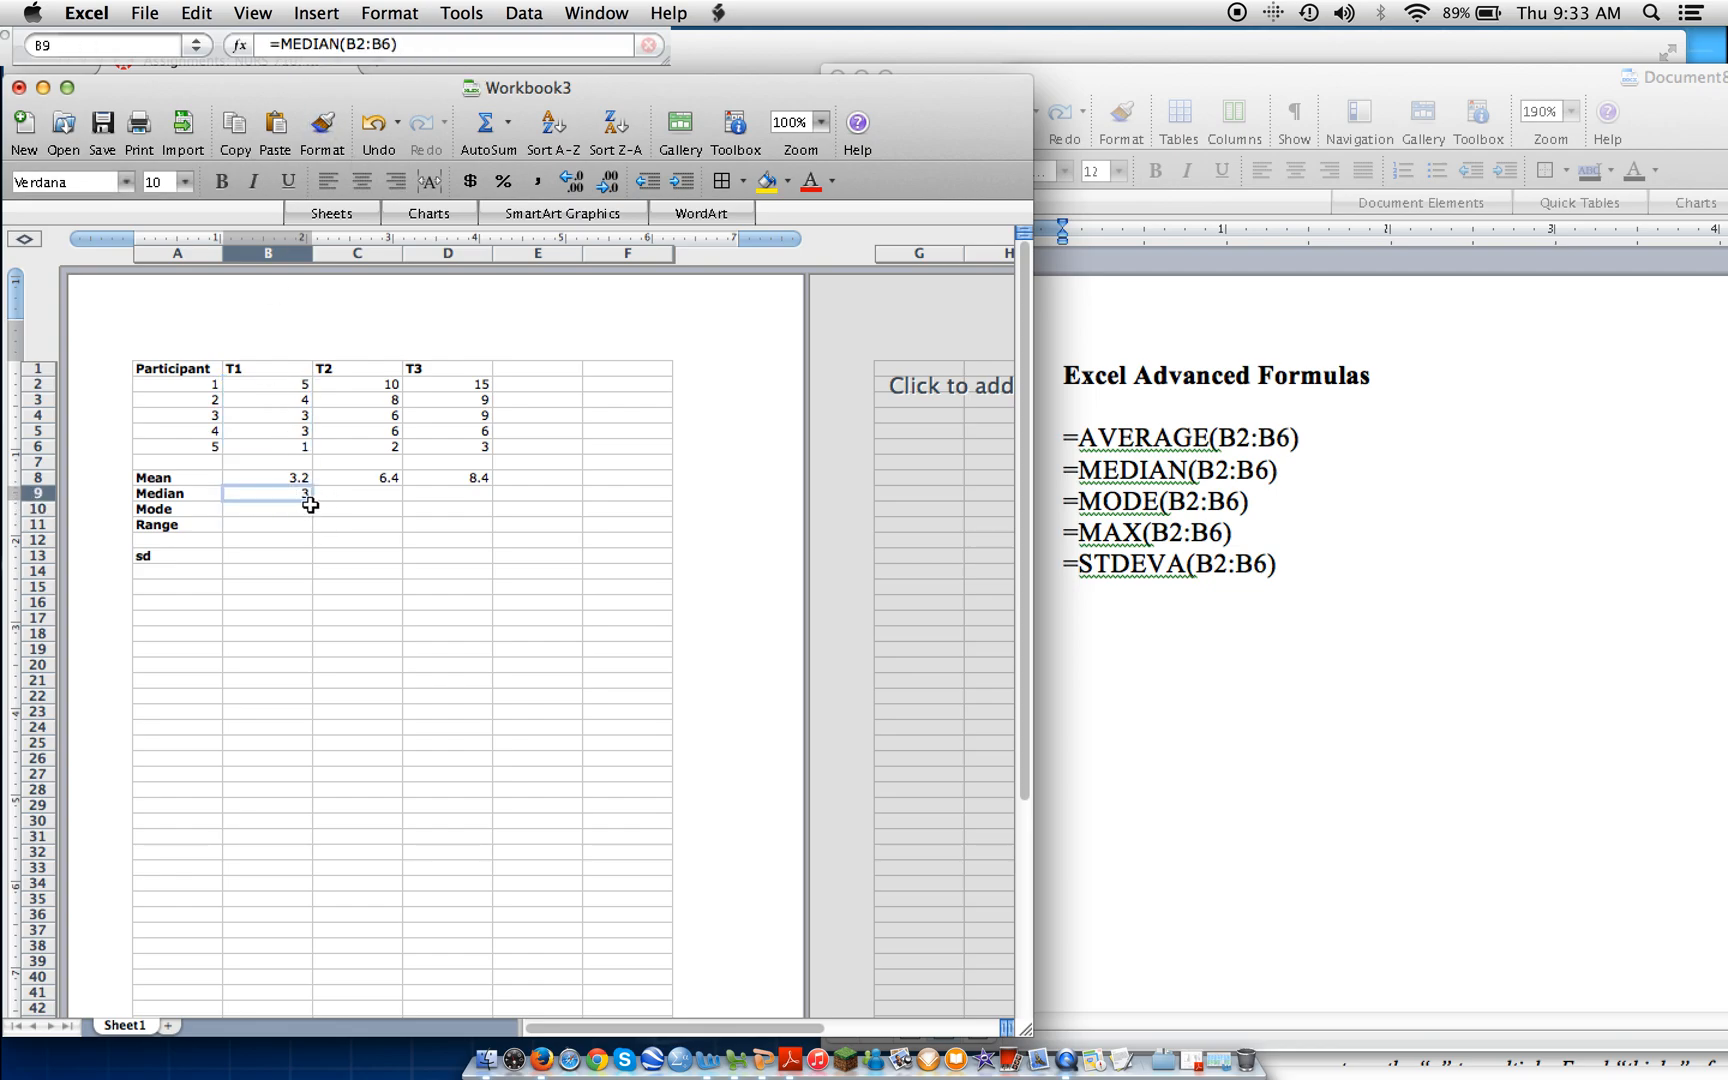
left_click_drag(313, 501, 466, 493)
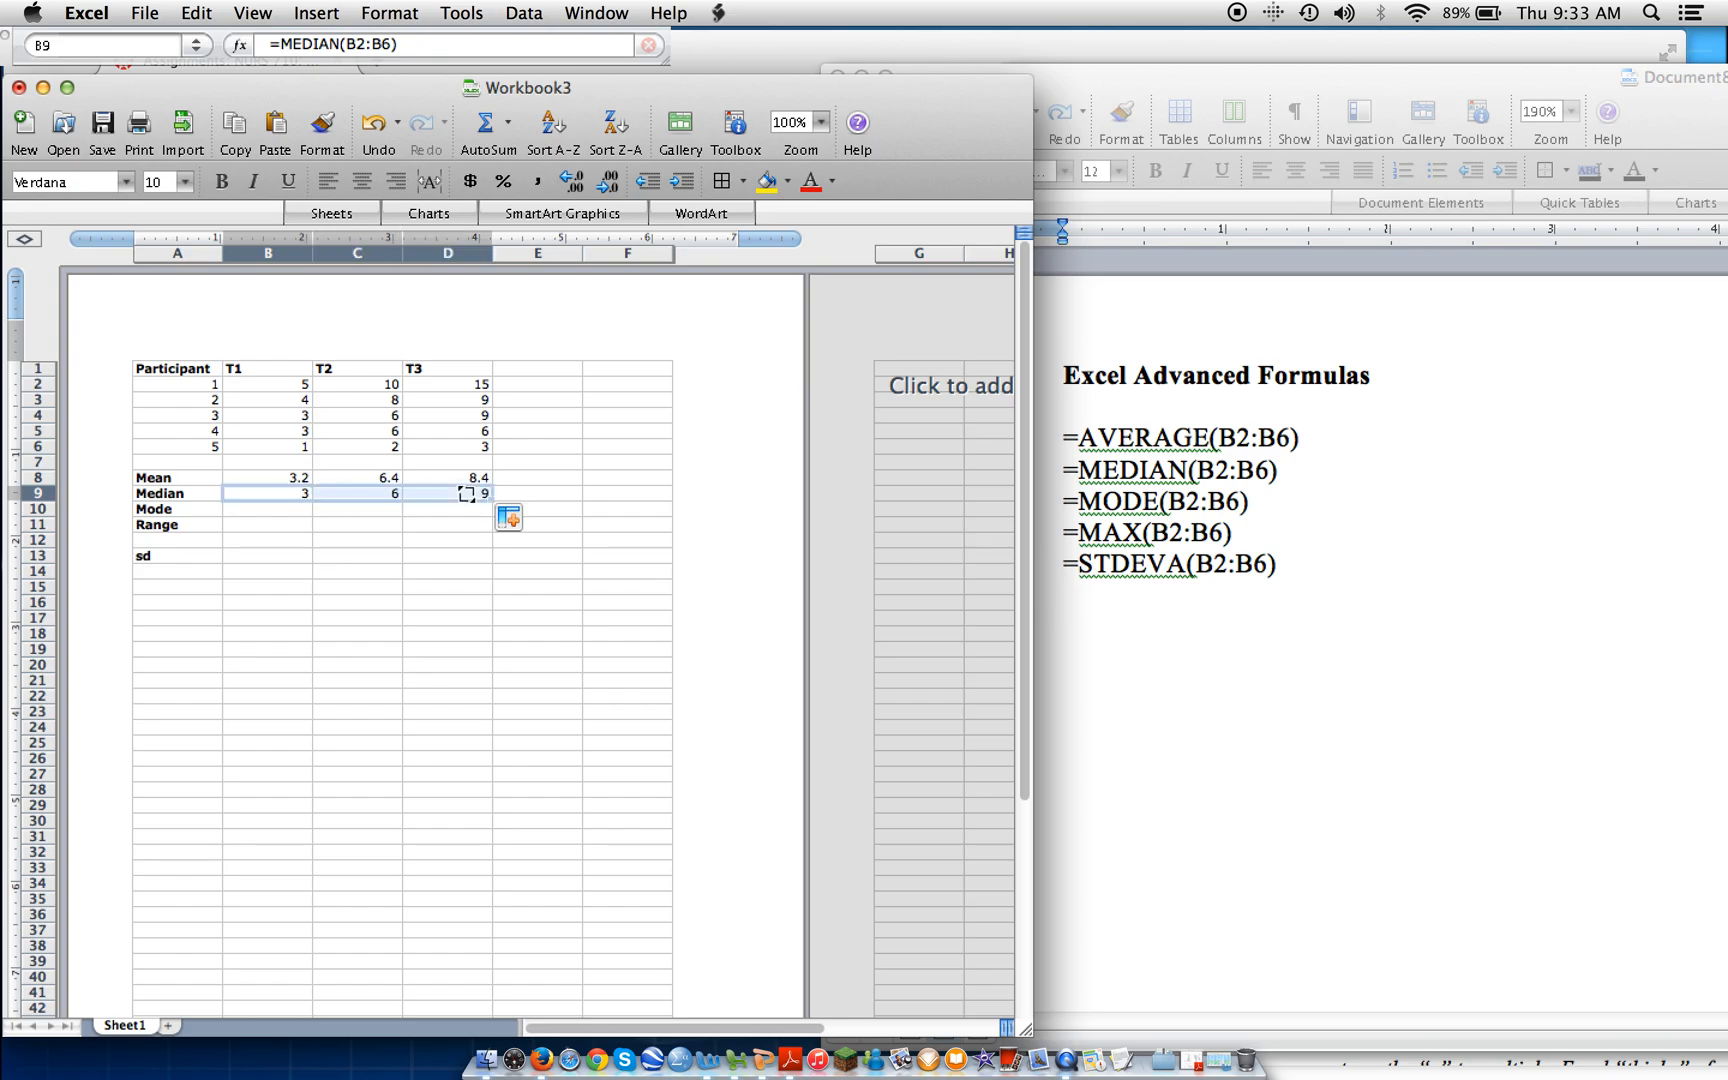
Enter the formula =MODE(B2:B6) in cell B10 for the T1 mode and fill it across to D10.
left_click(262, 507)
left_click(271, 46)
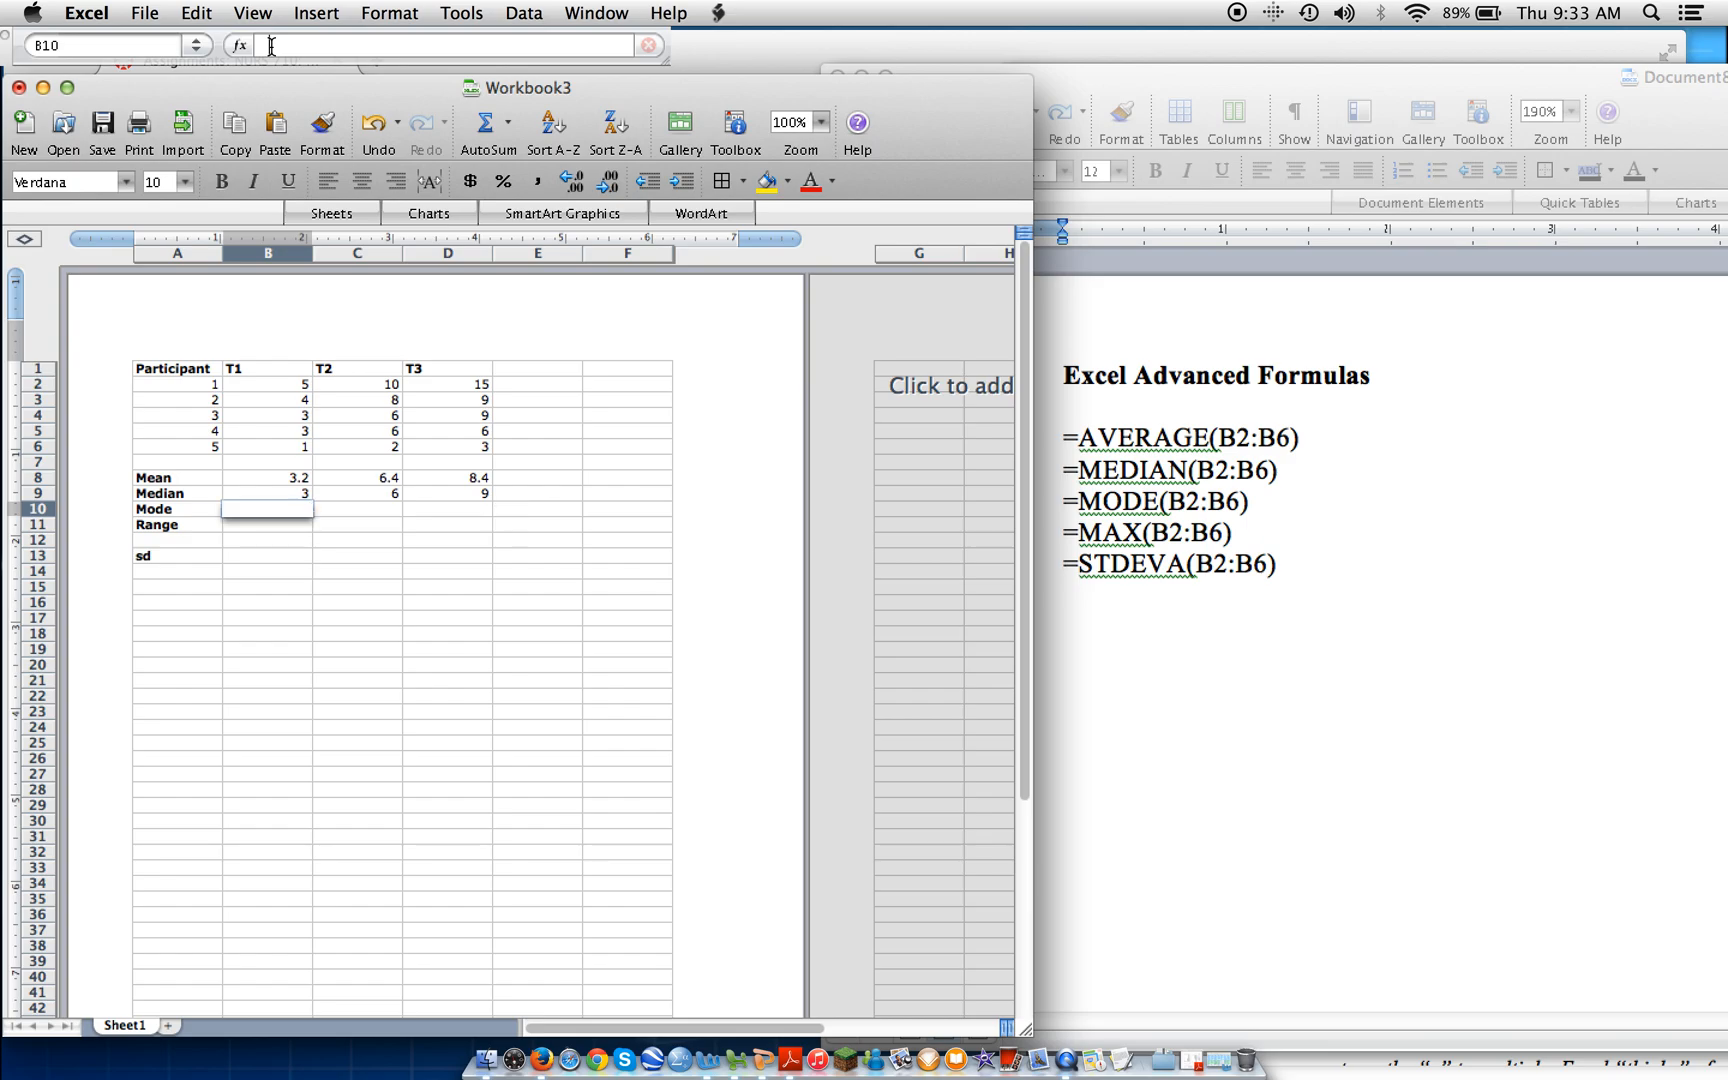
type("=M")
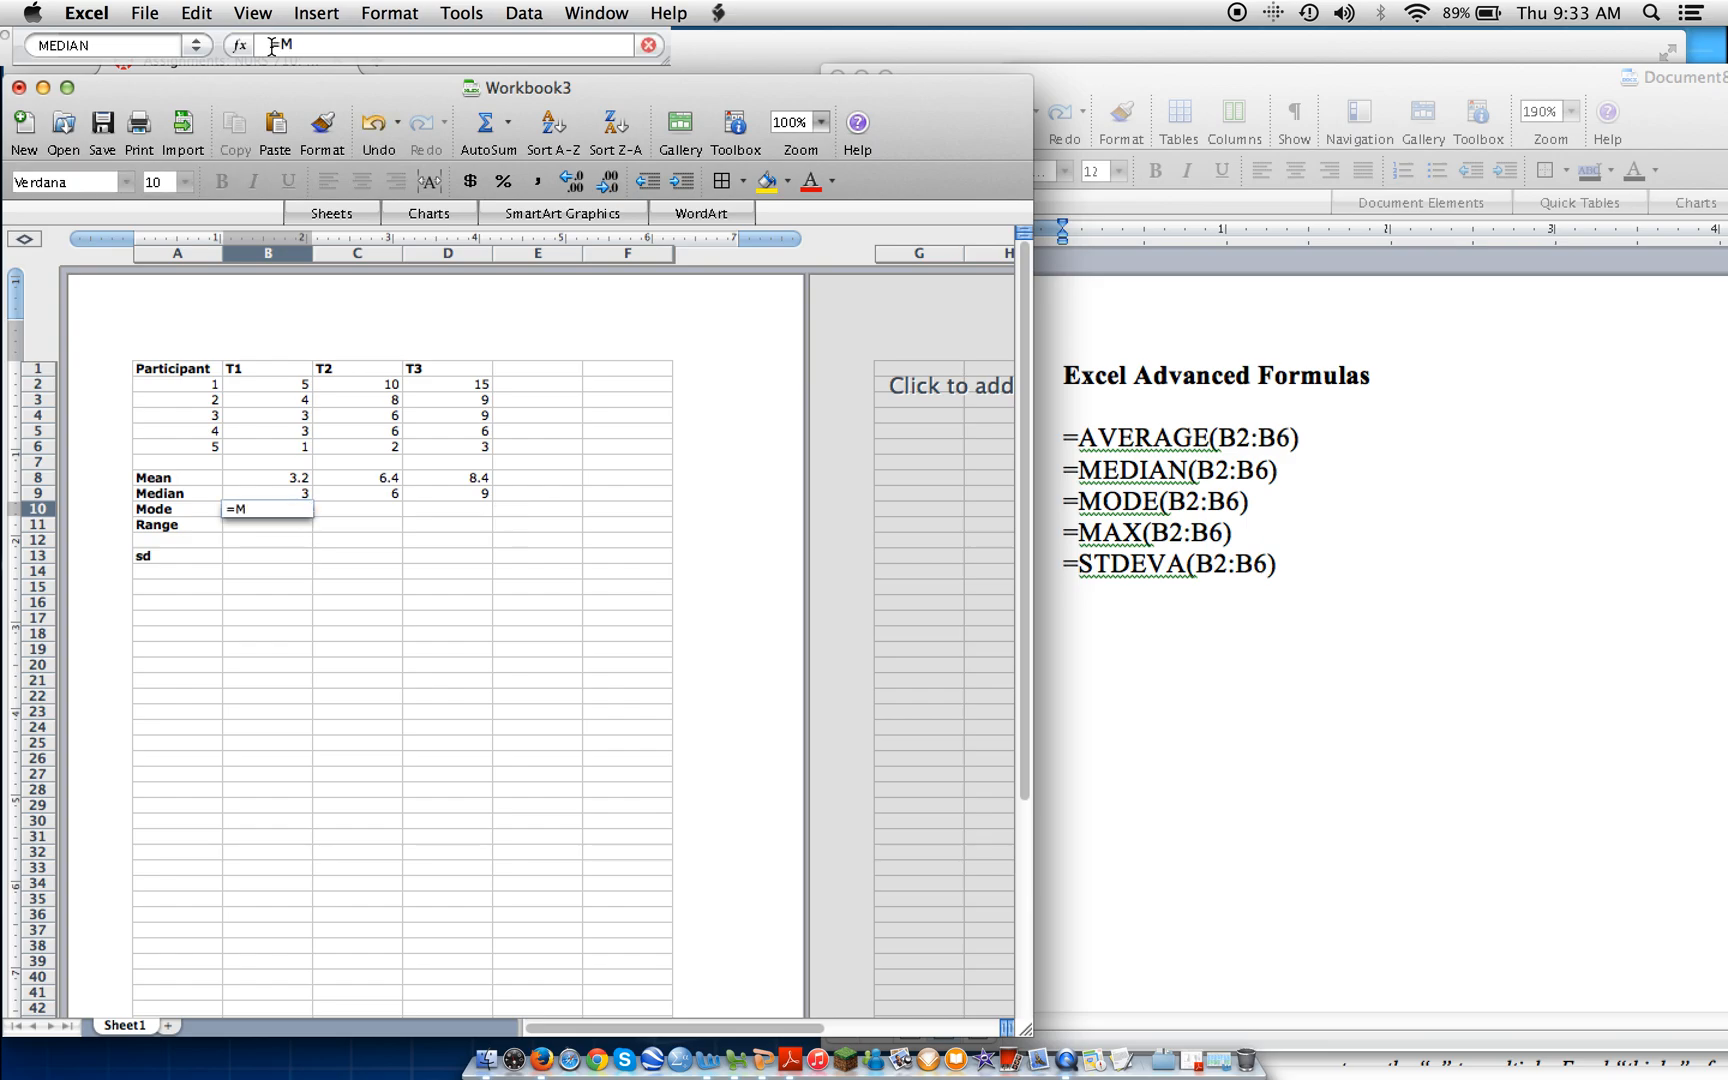
type("ODE(B2:B")
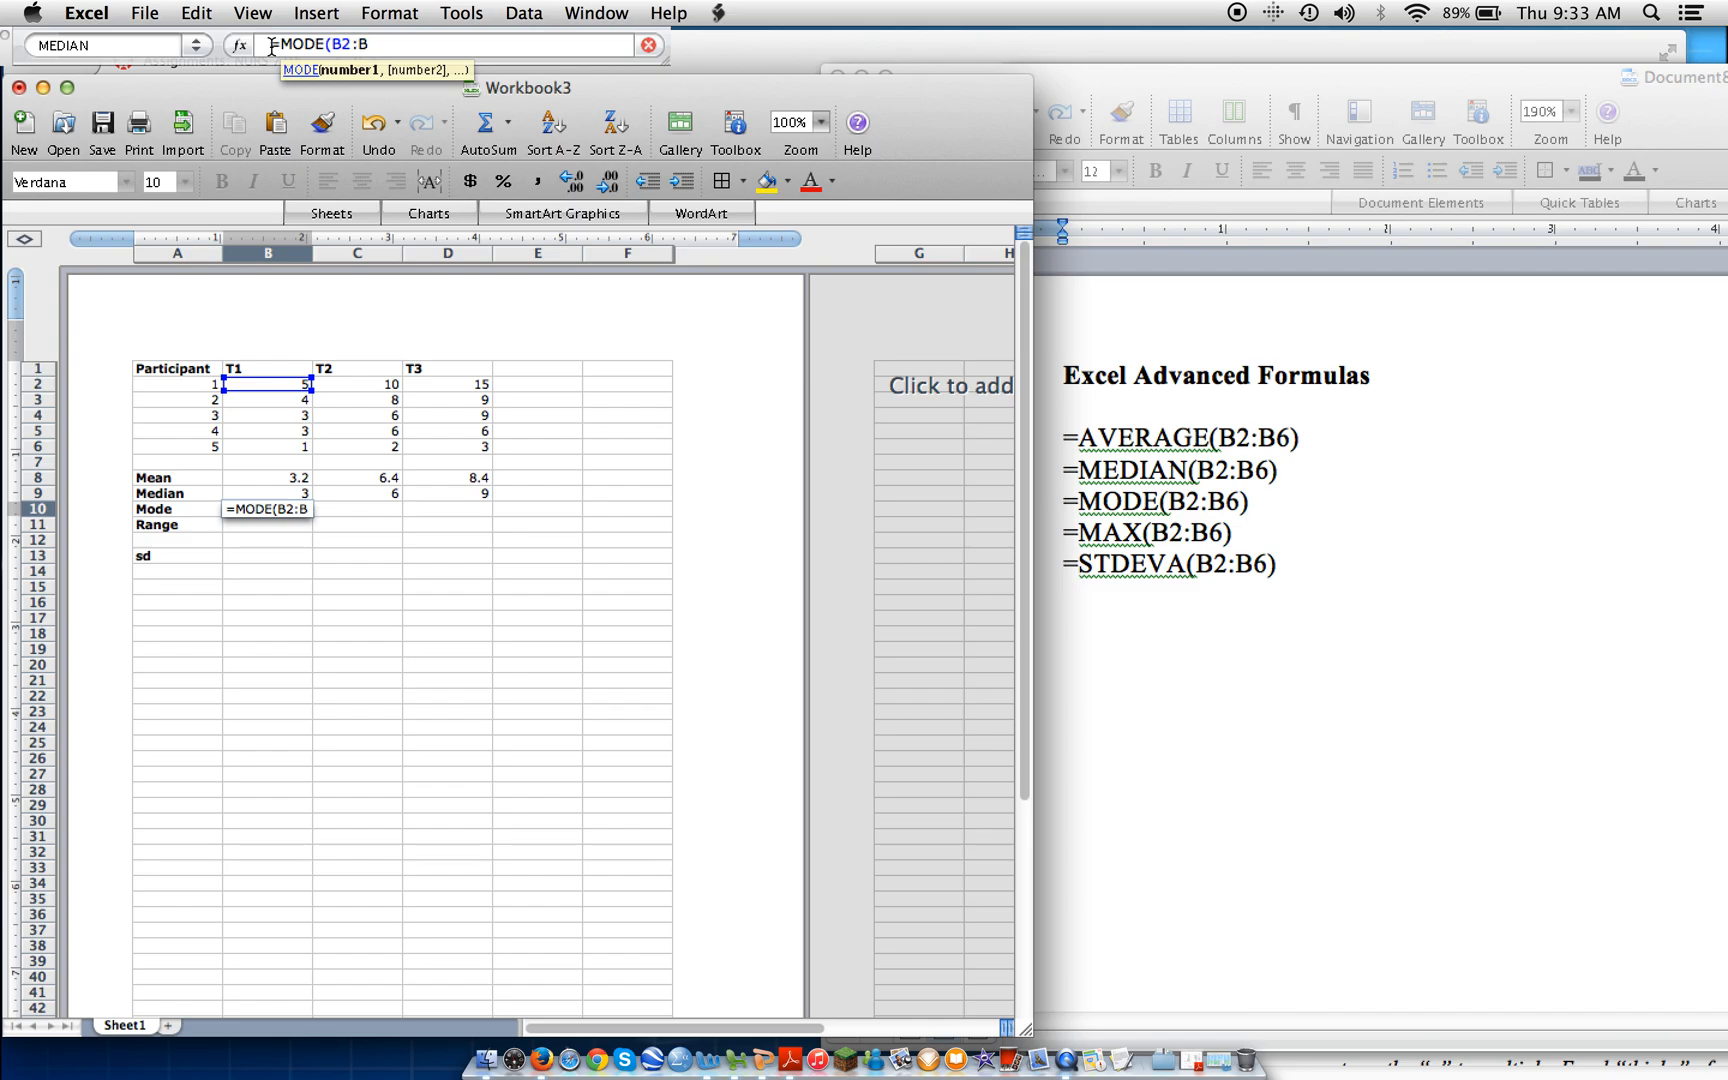
type("6)")
key("Return")
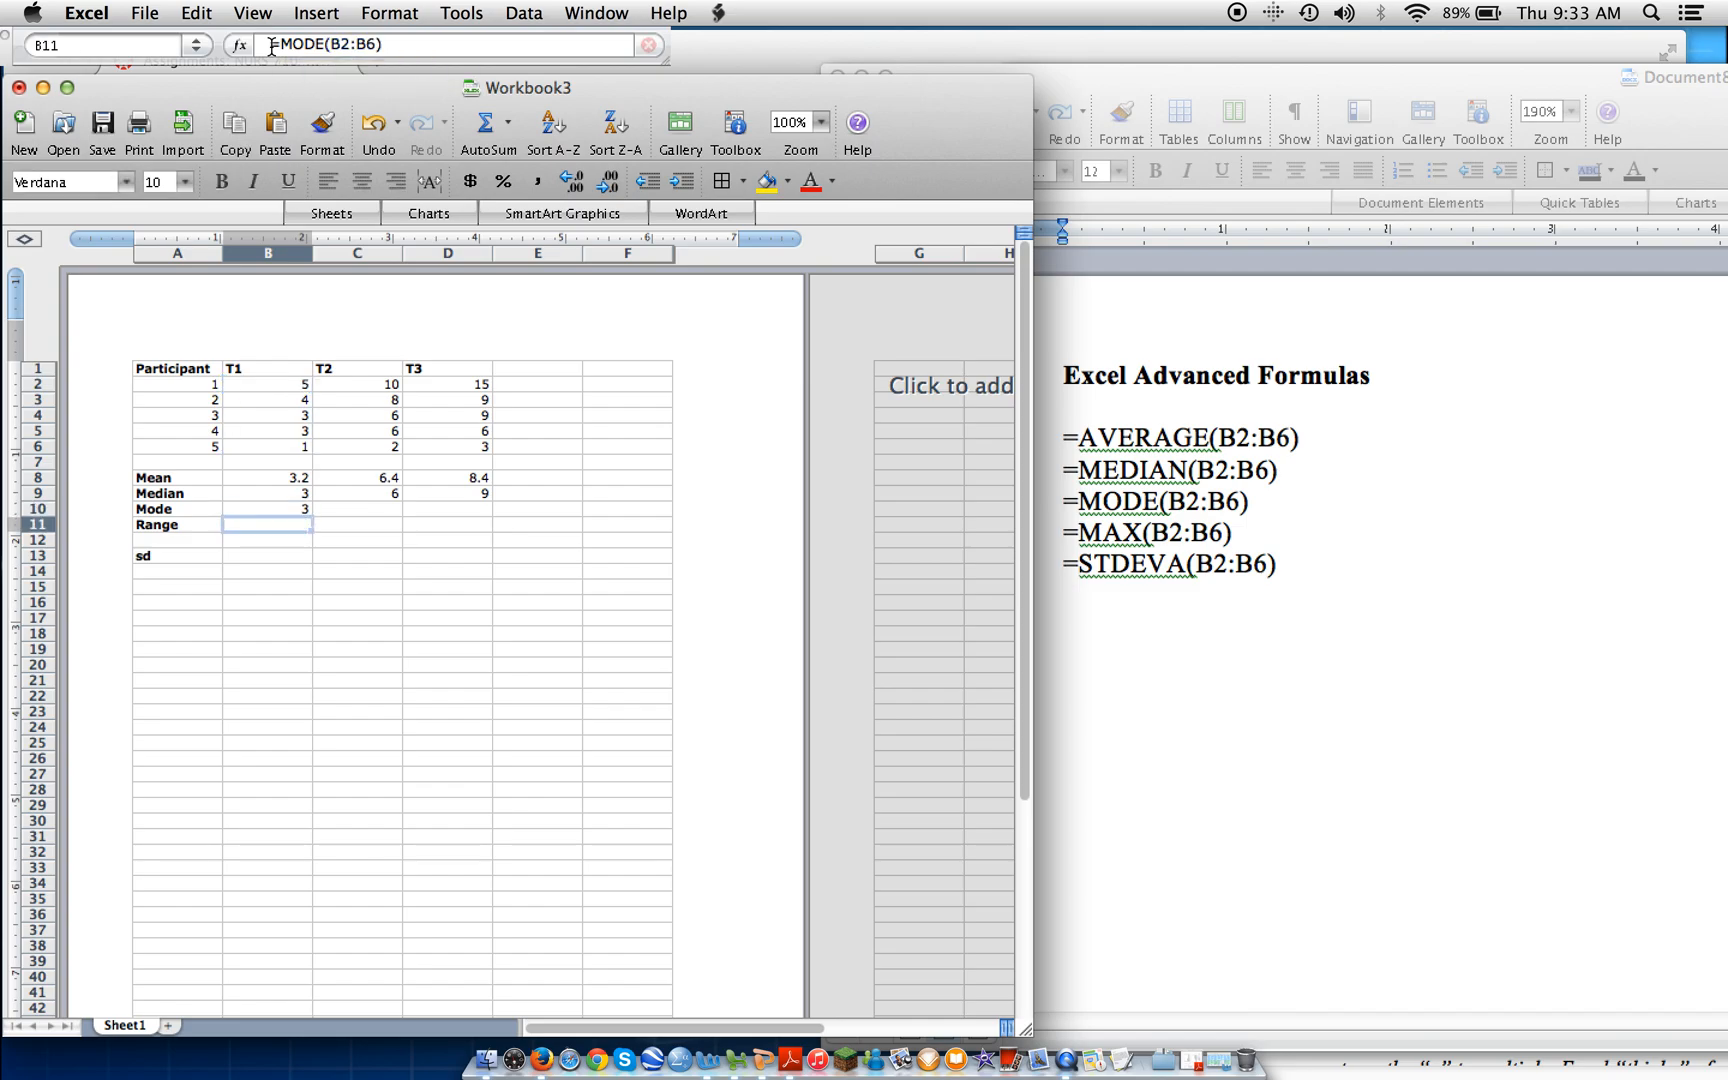
left_click(292, 509)
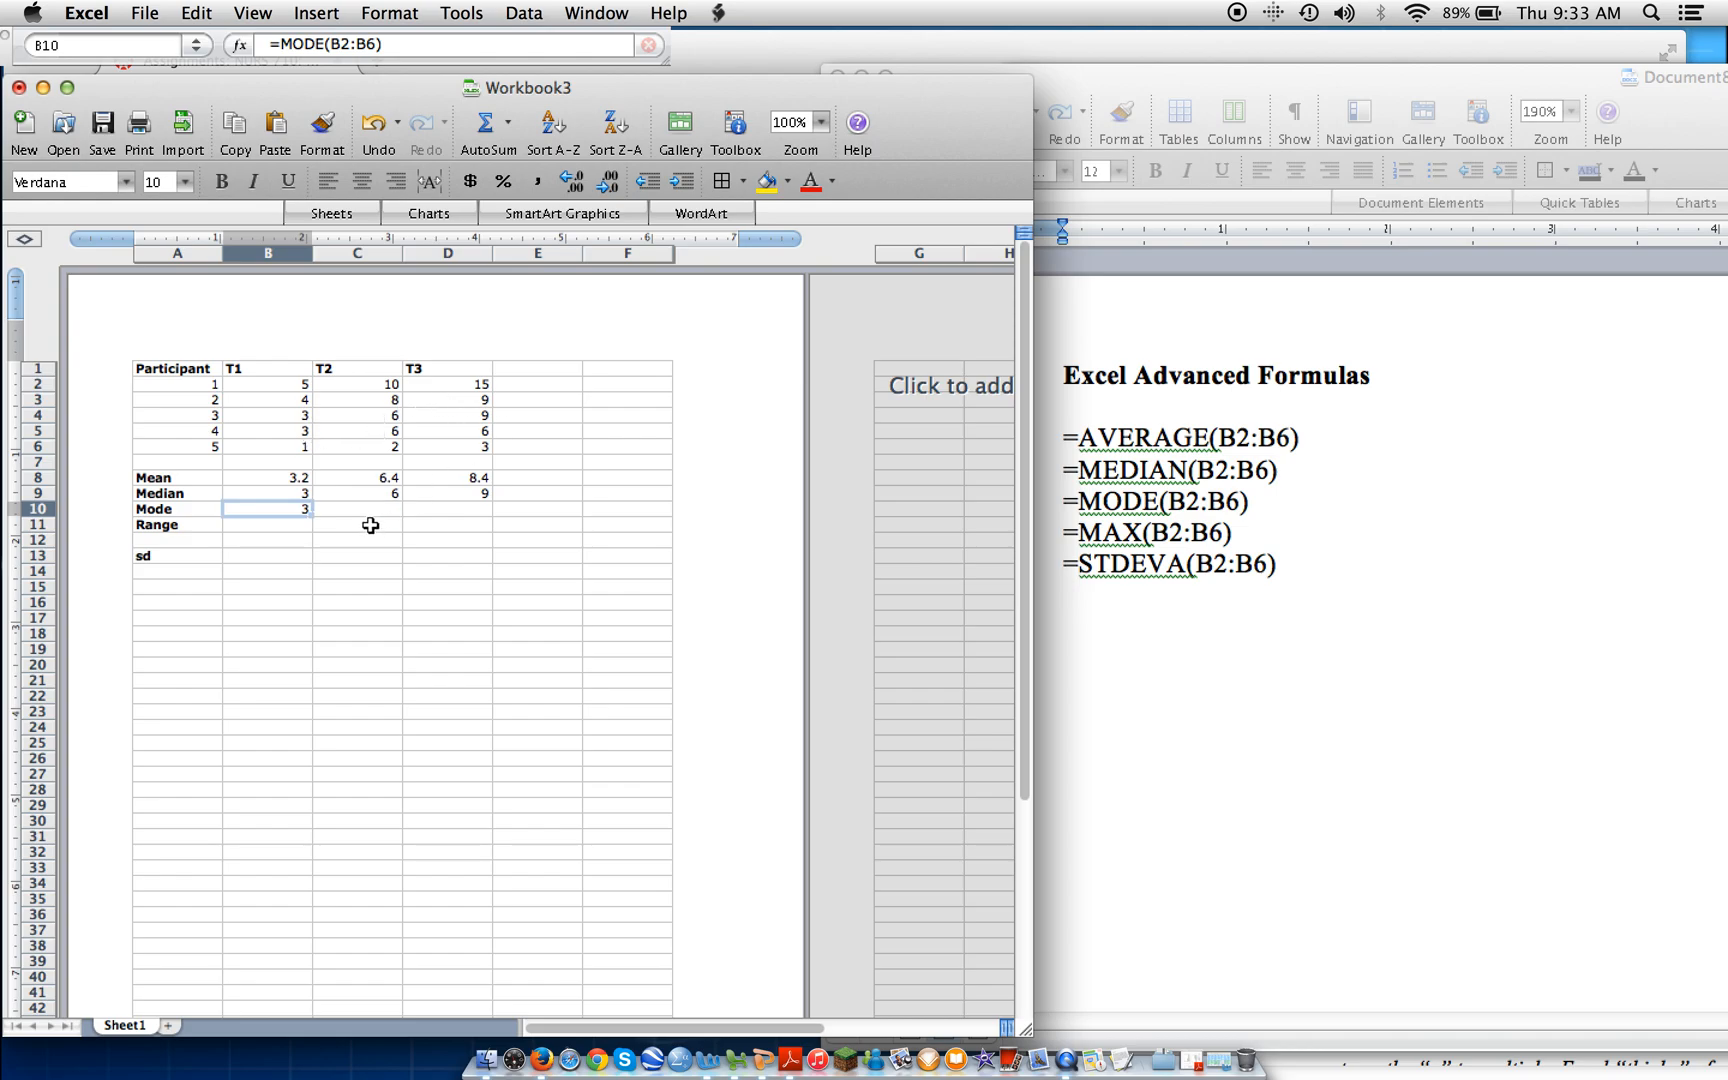
left_click_drag(311, 516, 452, 517)
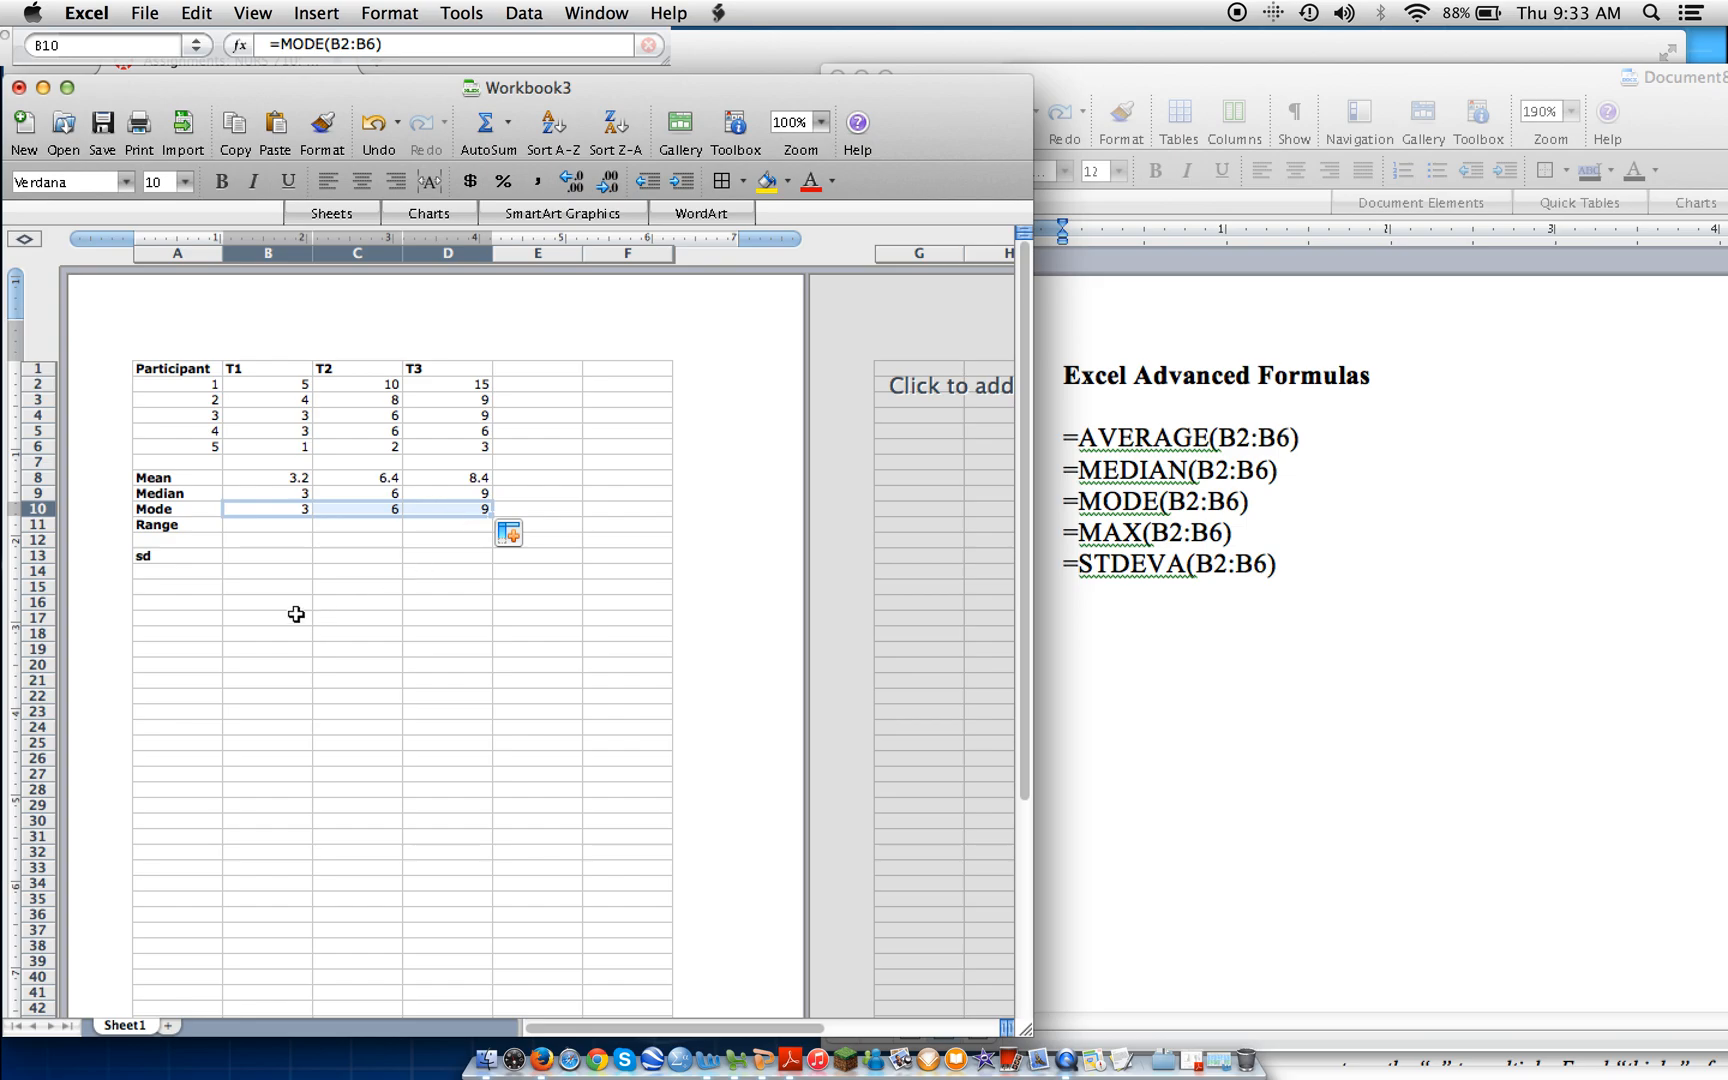
Set participant 4's T1 score in cell B5 to 2 and check how the T1 statistics respond.
left_click(292, 430)
type("2")
key("Return")
key("Down")
key("Down")
key("Down")
key("Down")
key("Up")
key("Up")
key("Up")
key("Up")
key("Up")
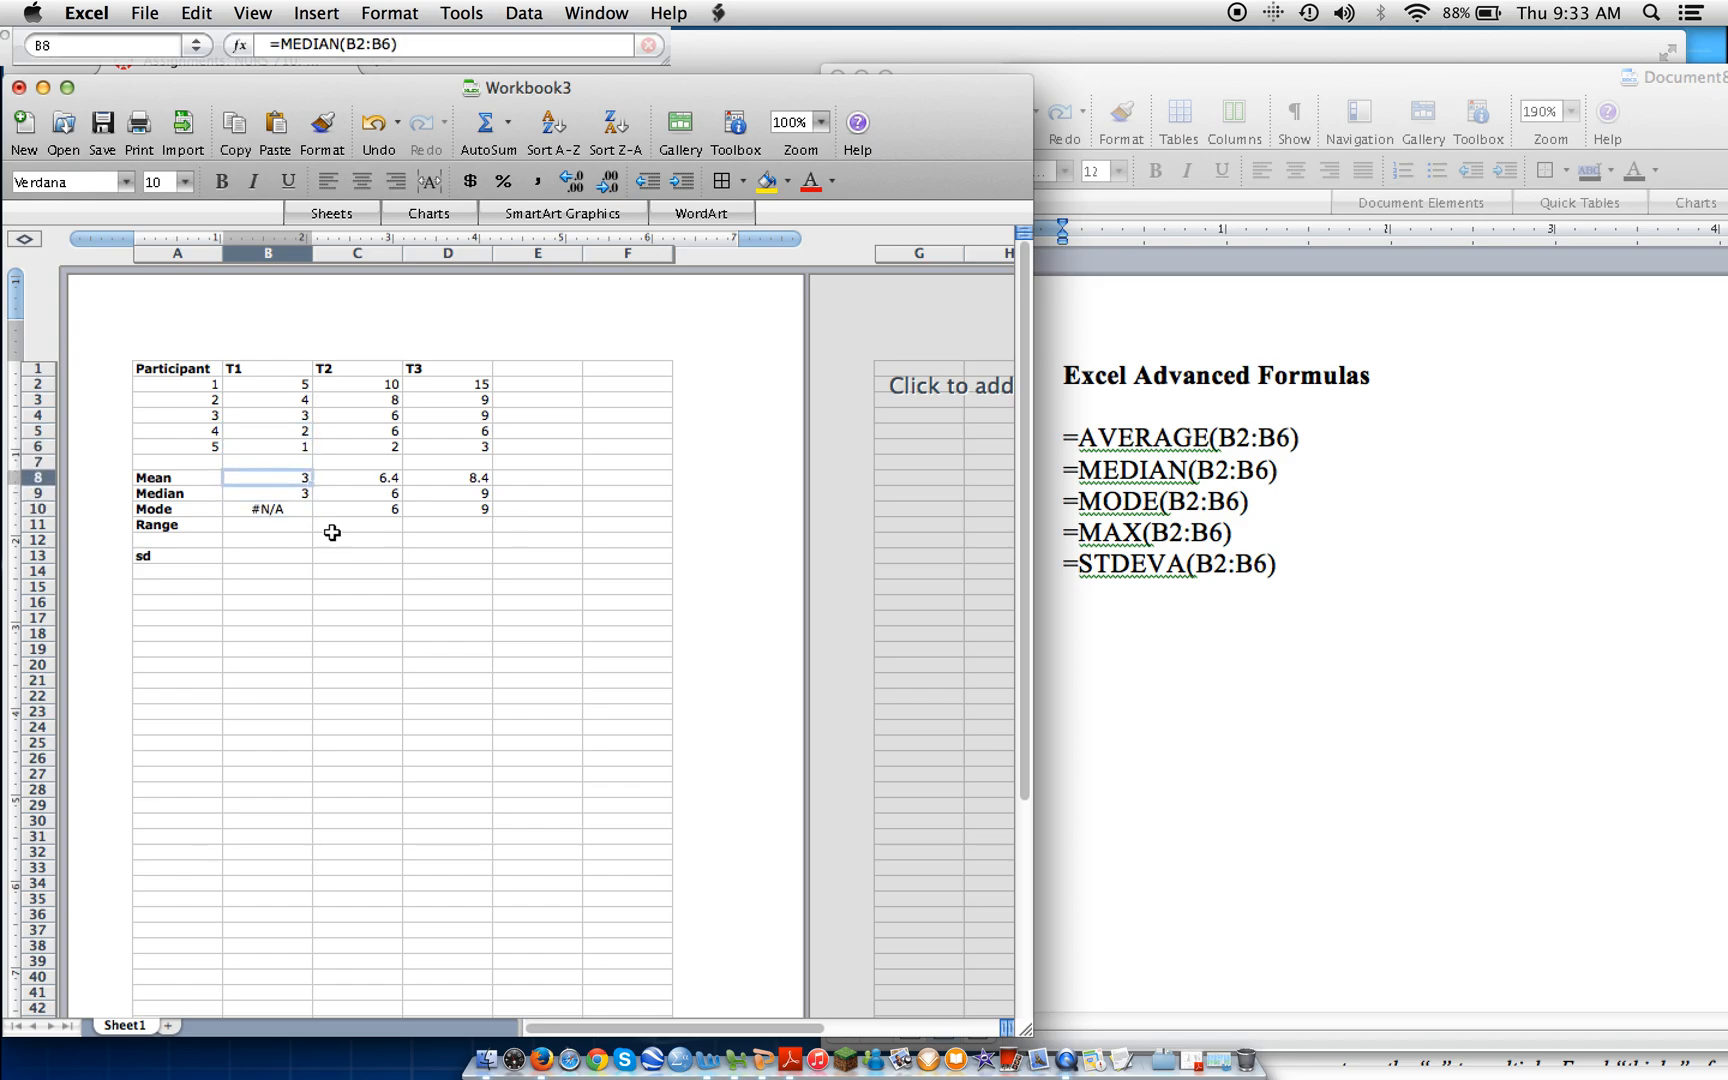
Set participant 4's T1 score in cell B5 back to 3.
key("Up")
key("Up")
key("Up")
key("Down")
key("Down")
key("Down")
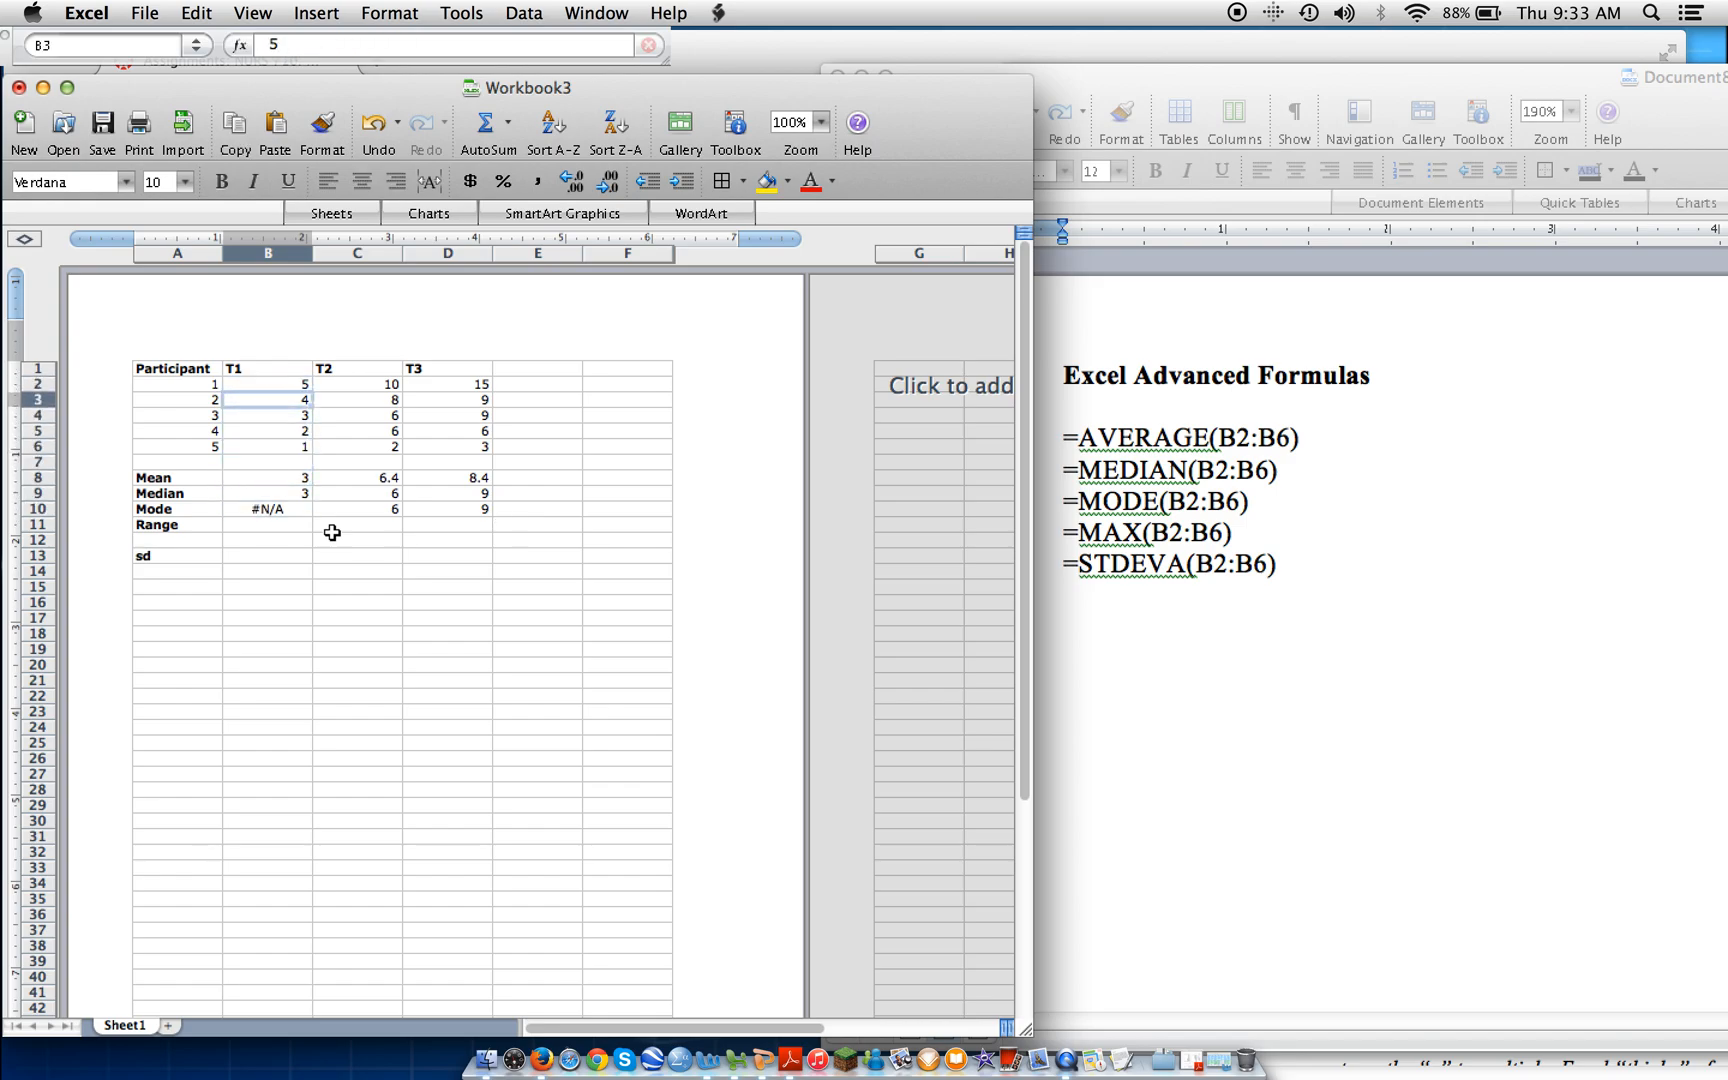
type("3")
key("Return")
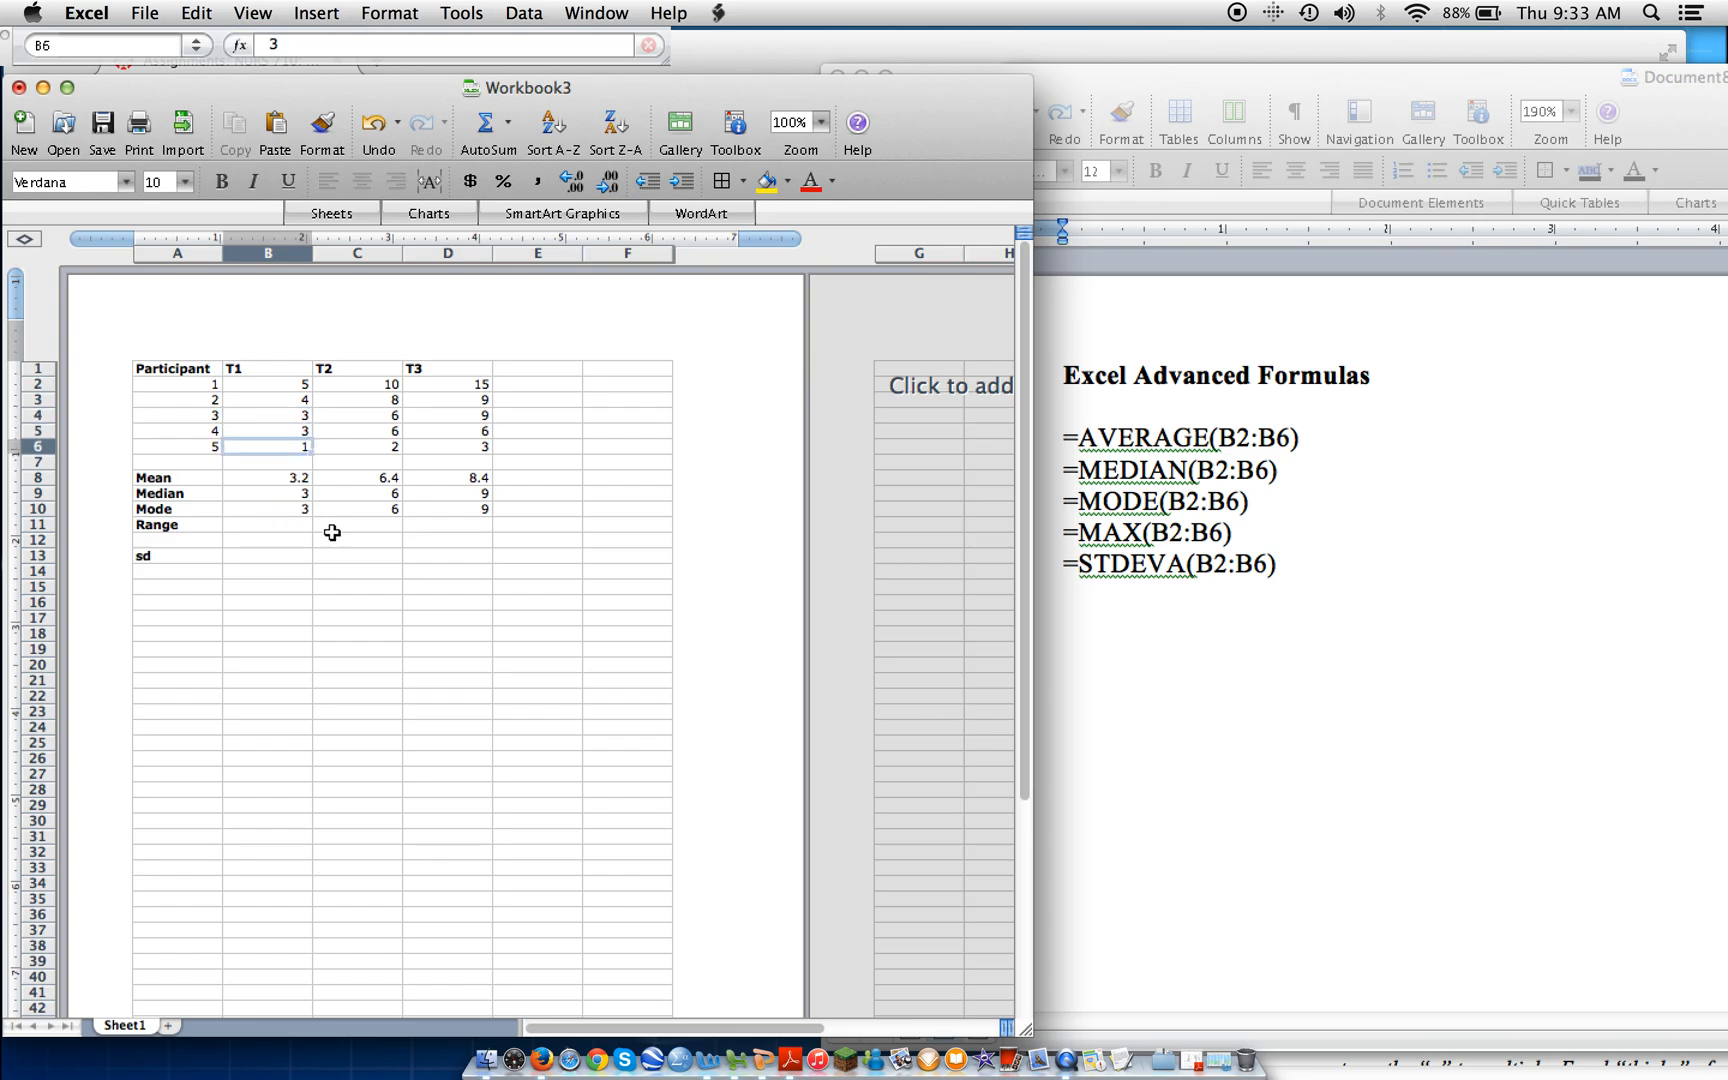
Enter the formula =MAX(B2:B6) in Range cell B11 for the highest T1 score and fill it across to D11.
key("Down")
key("Down")
key("Down")
key("Down")
key("Down")
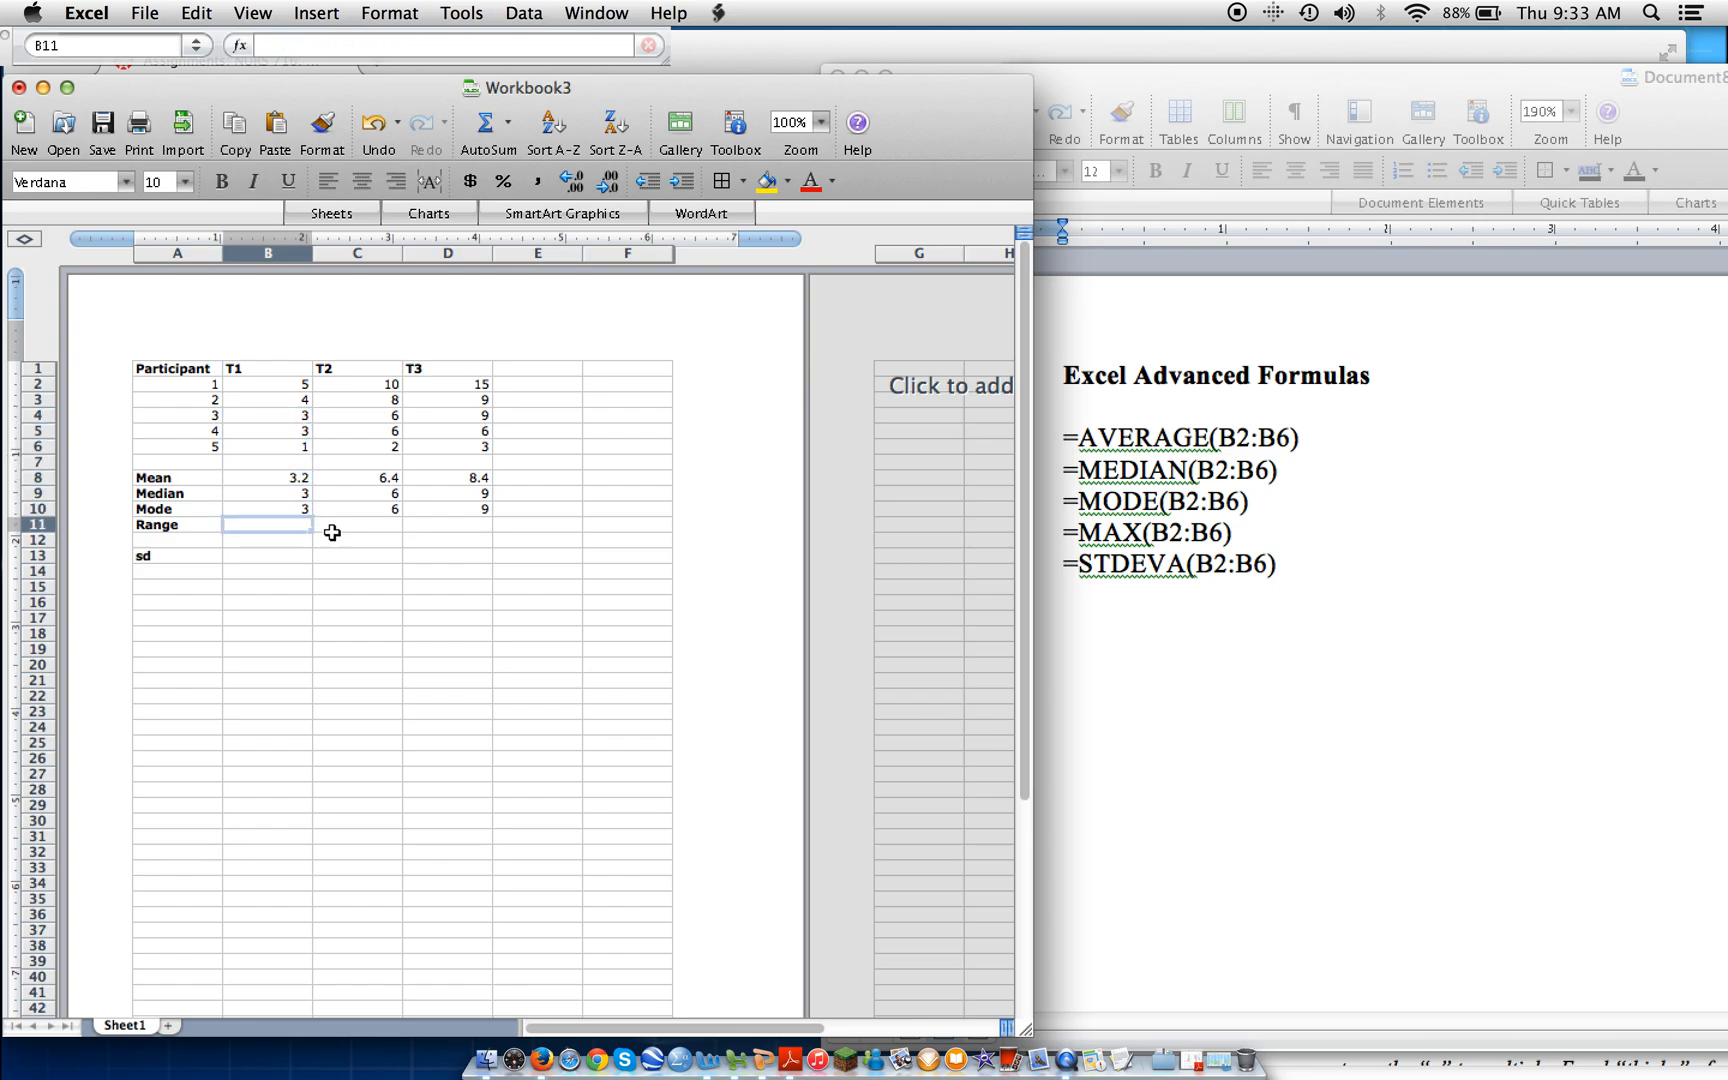
left_click(272, 46)
type("=")
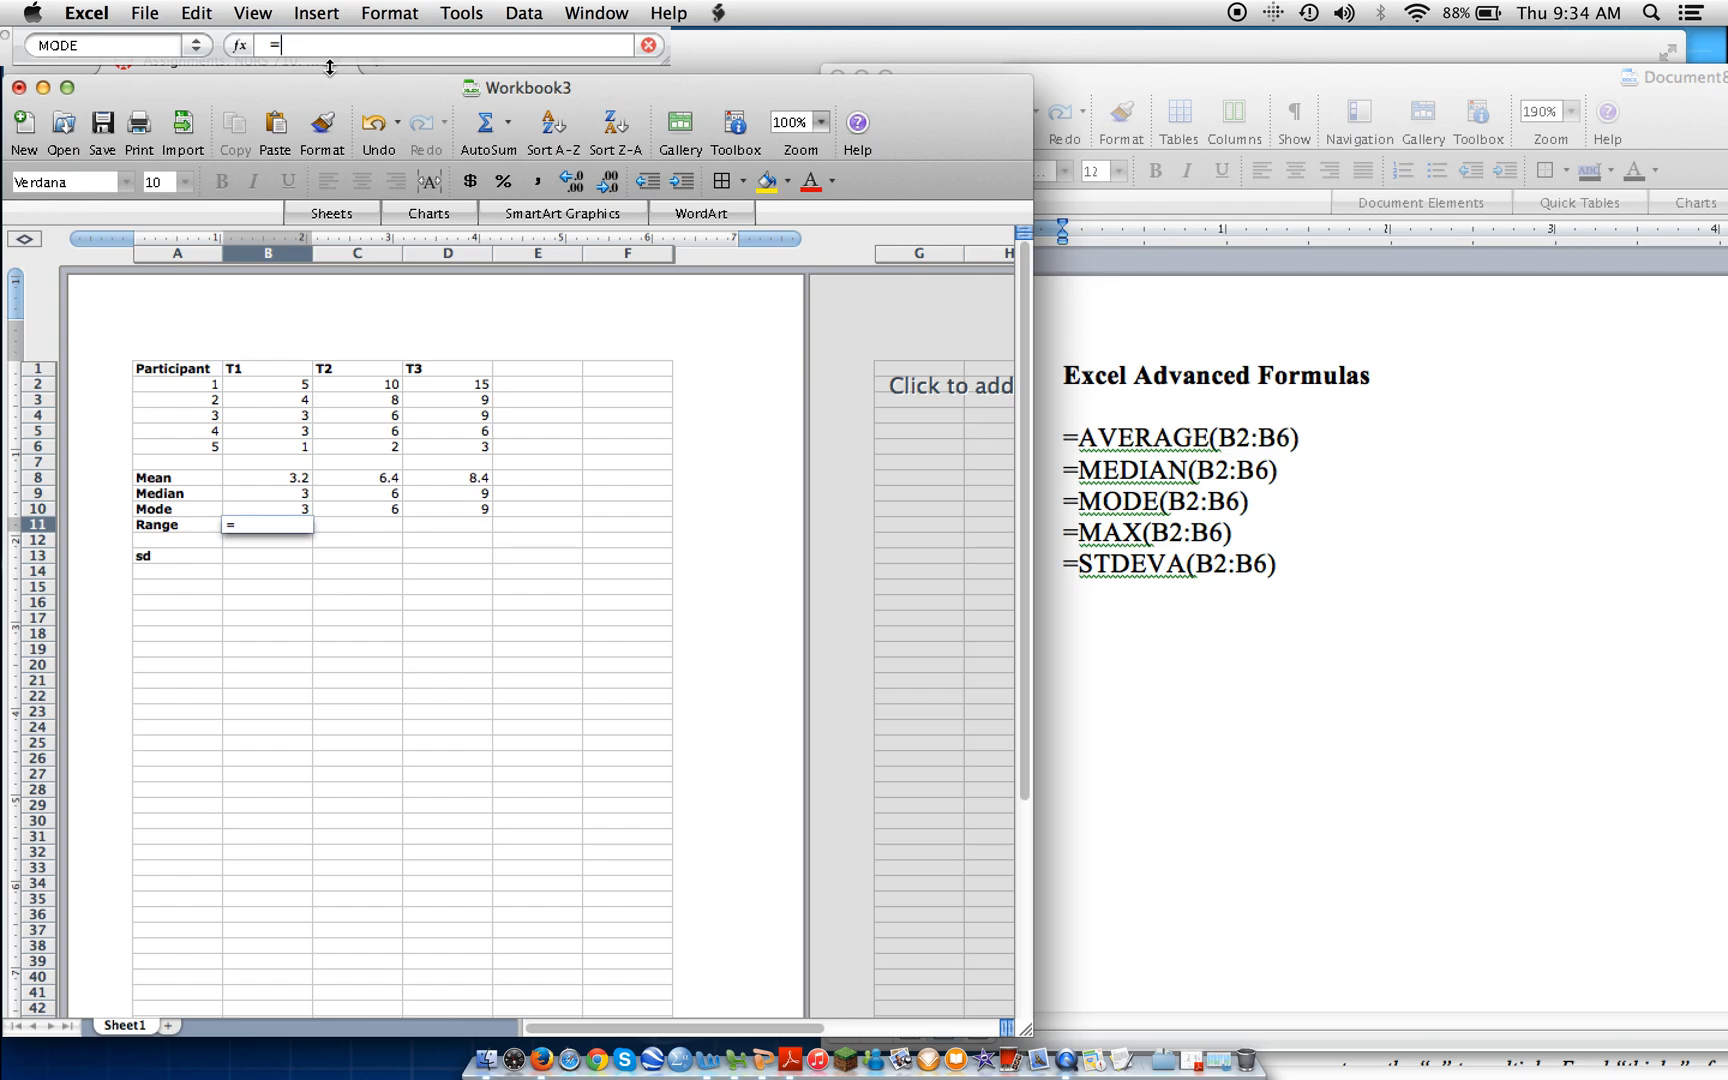
type("MAX(")
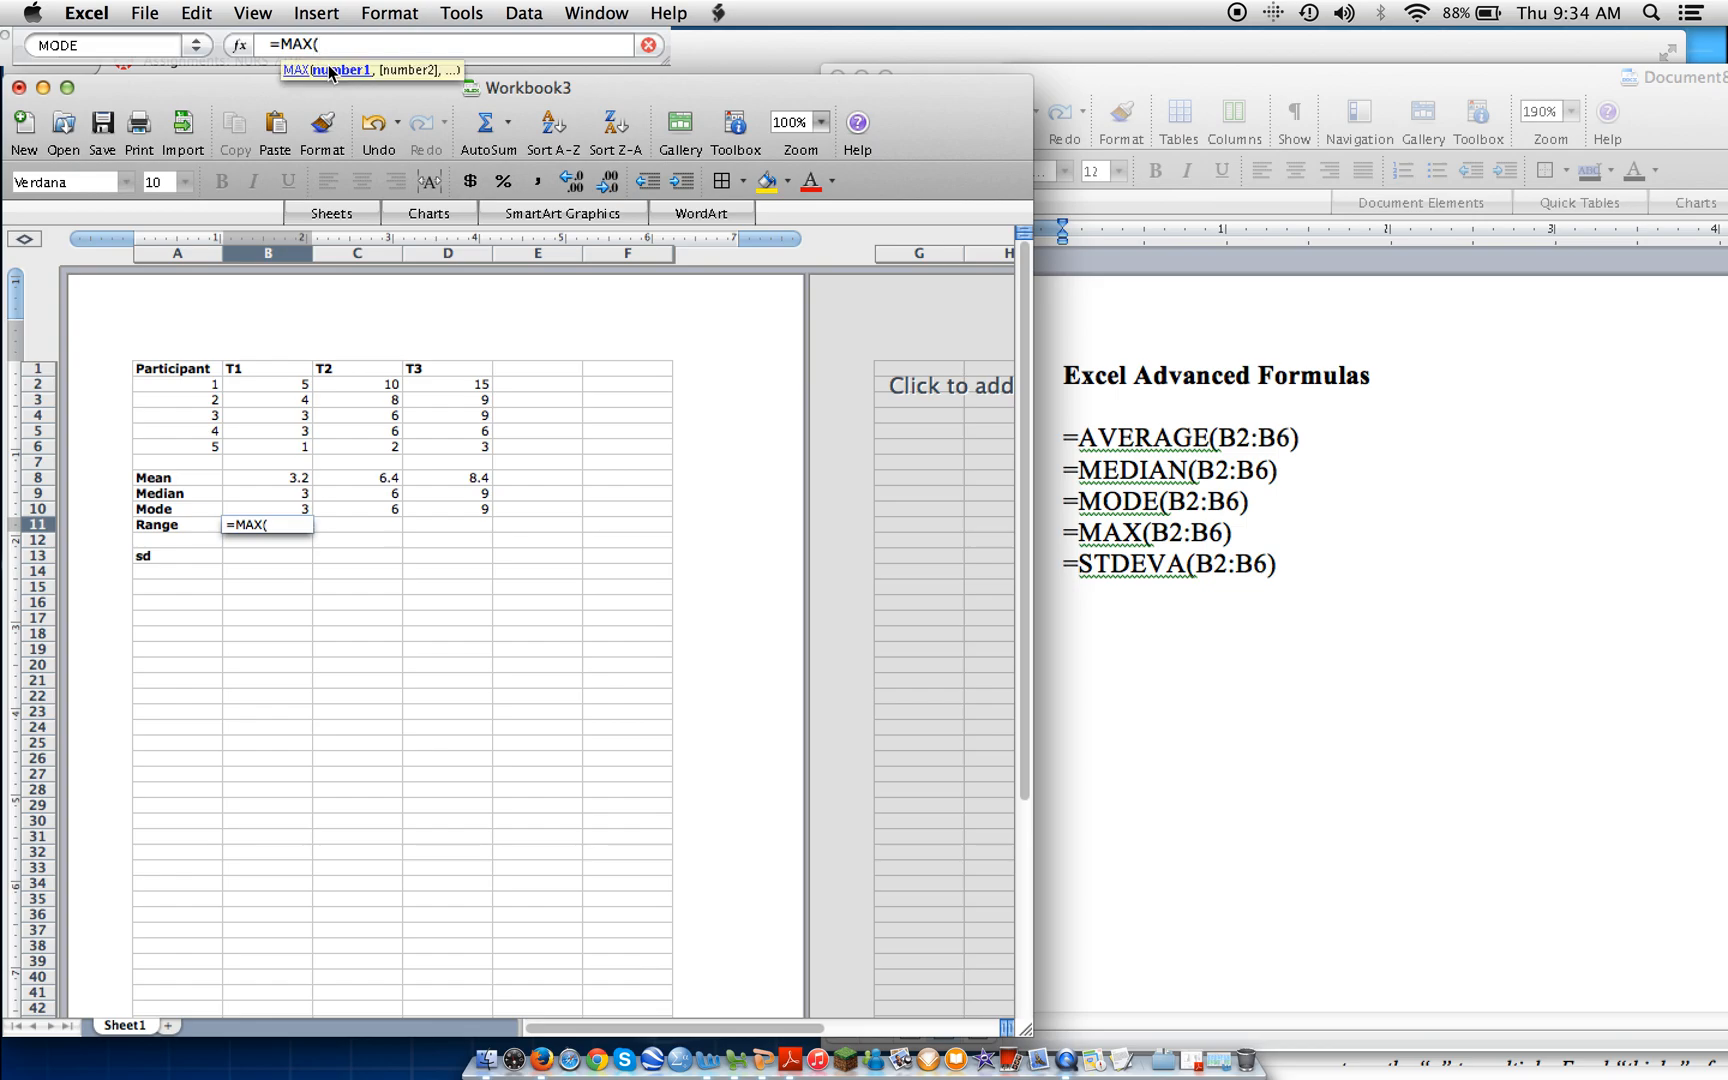
type("B2:b6")
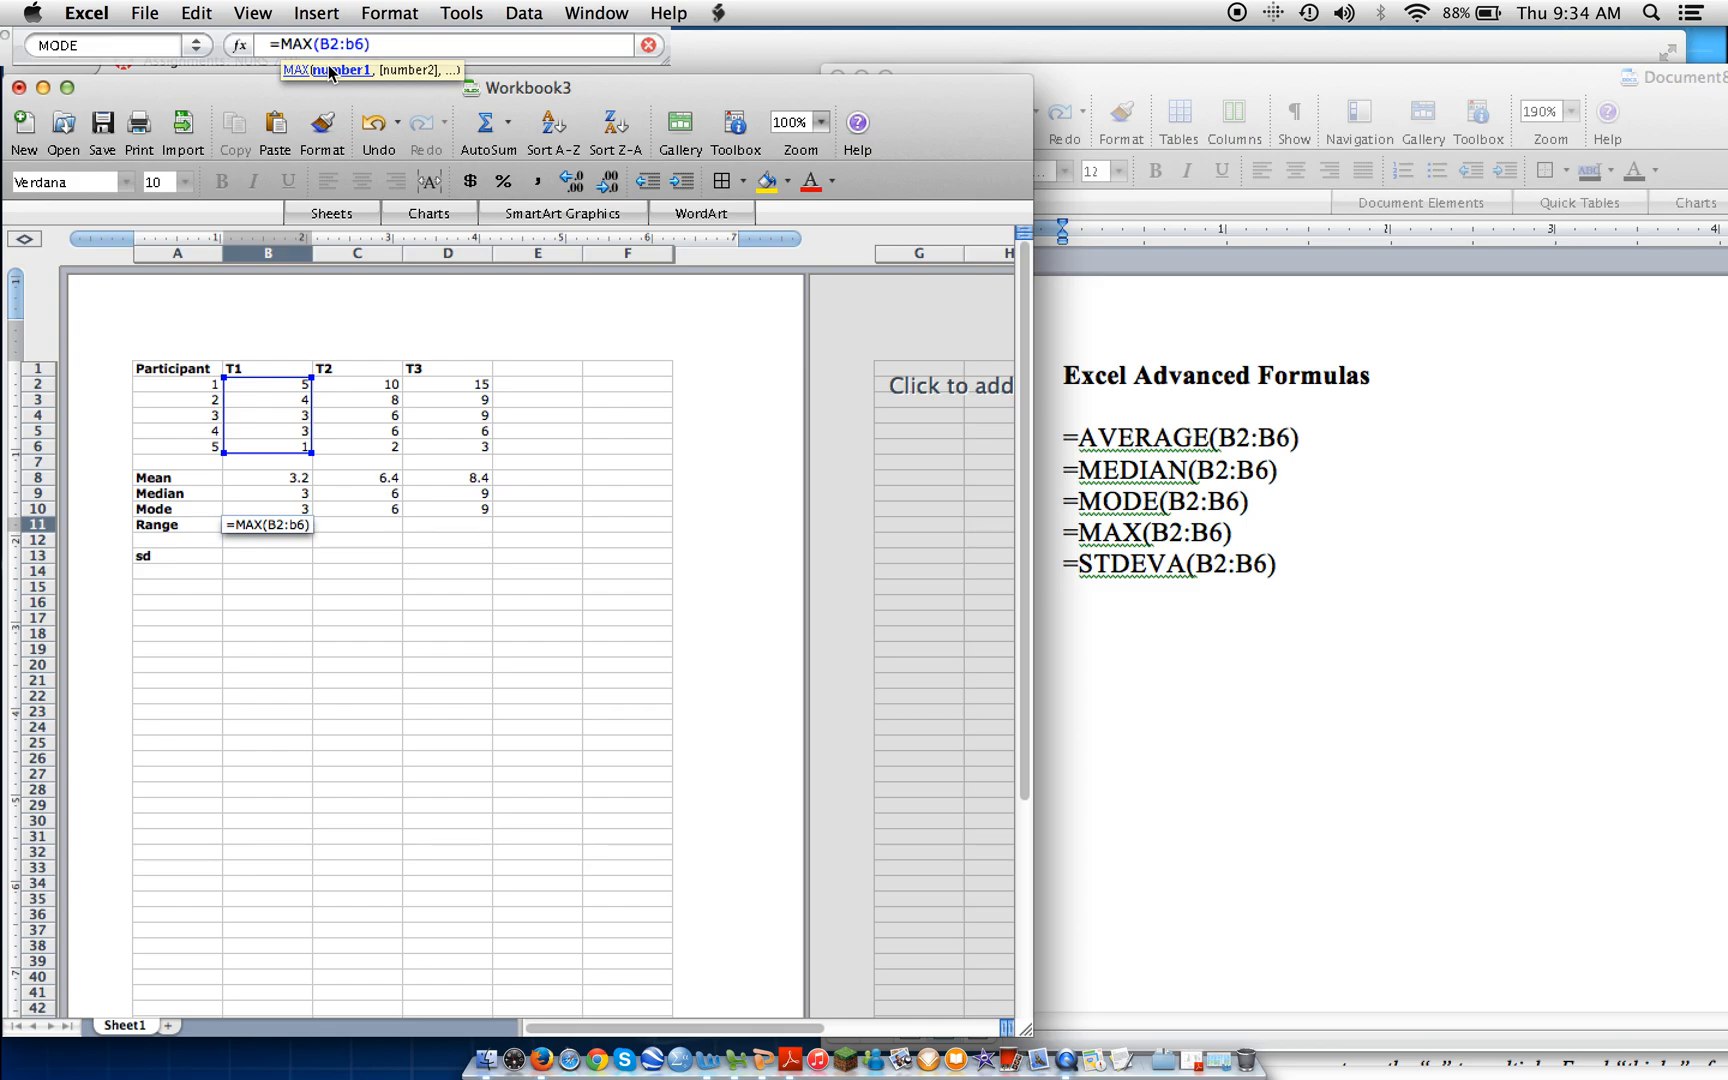
key("Return")
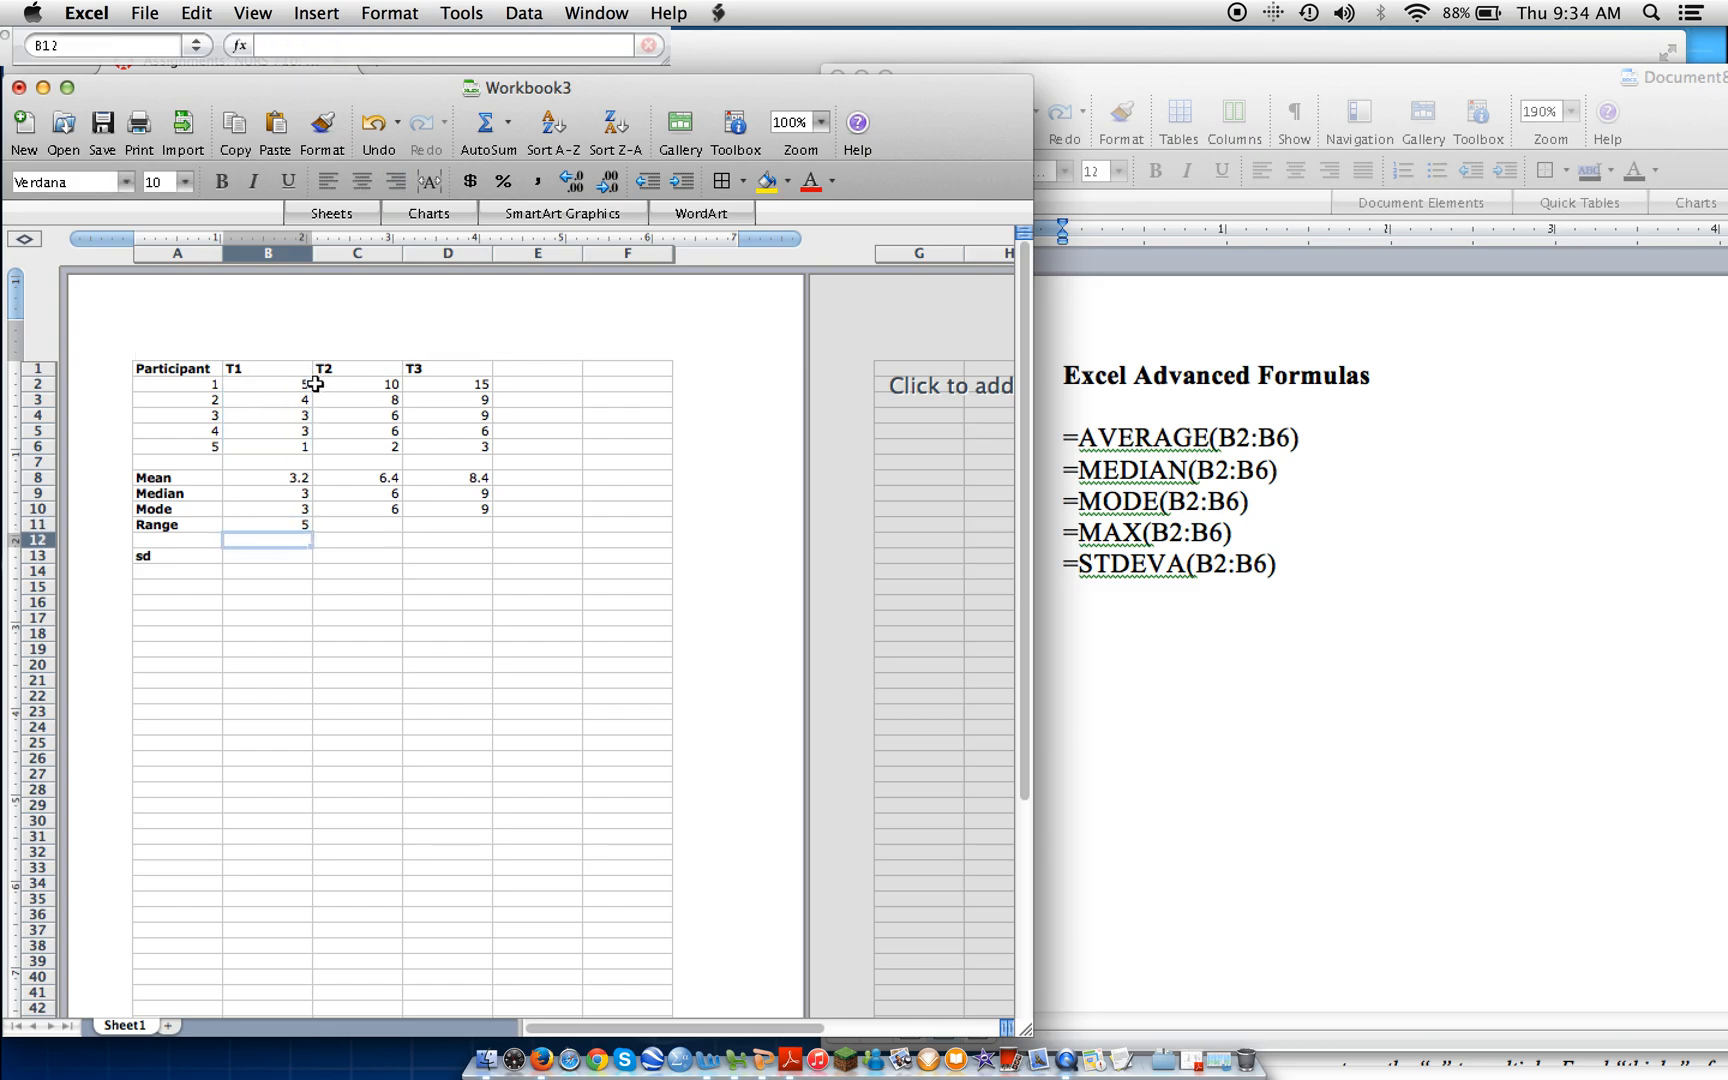
left_click(291, 528)
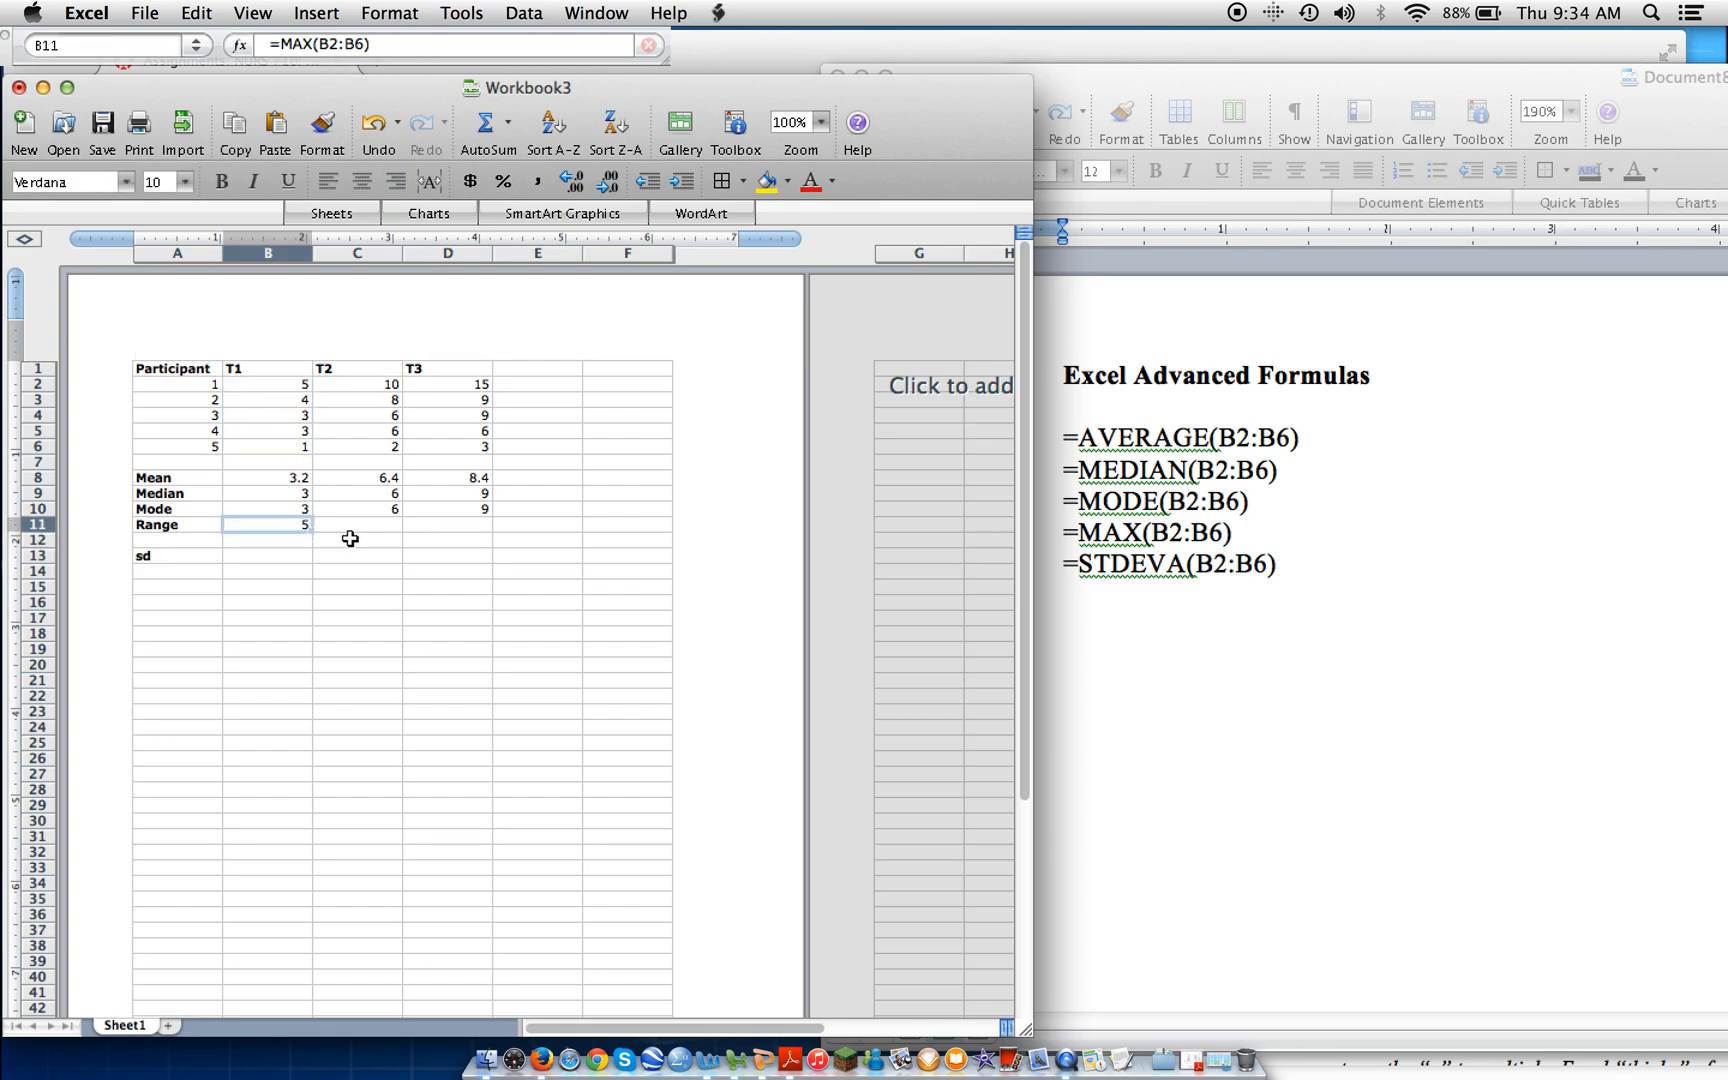
left_click_drag(319, 532, 455, 535)
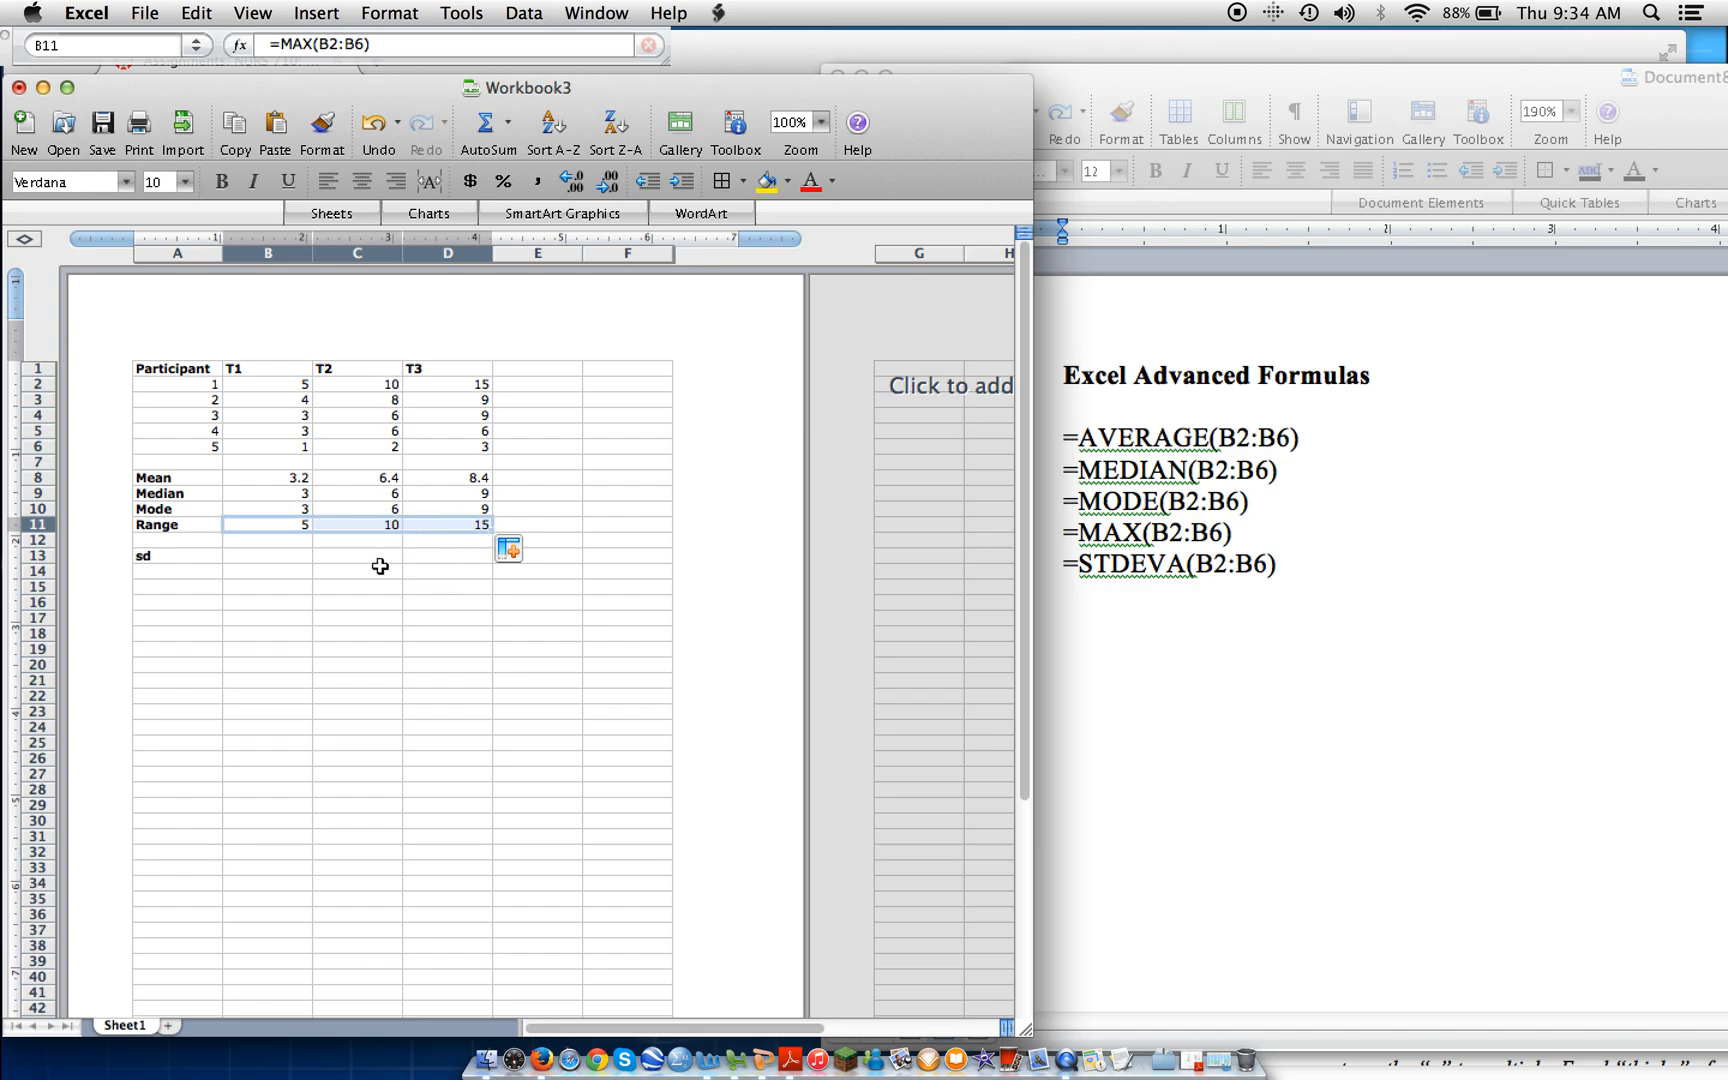
Enter the formula =MIN(B2:B6) in cell B12 for the lowest T1 score and fill it across to D12.
left_click(278, 540)
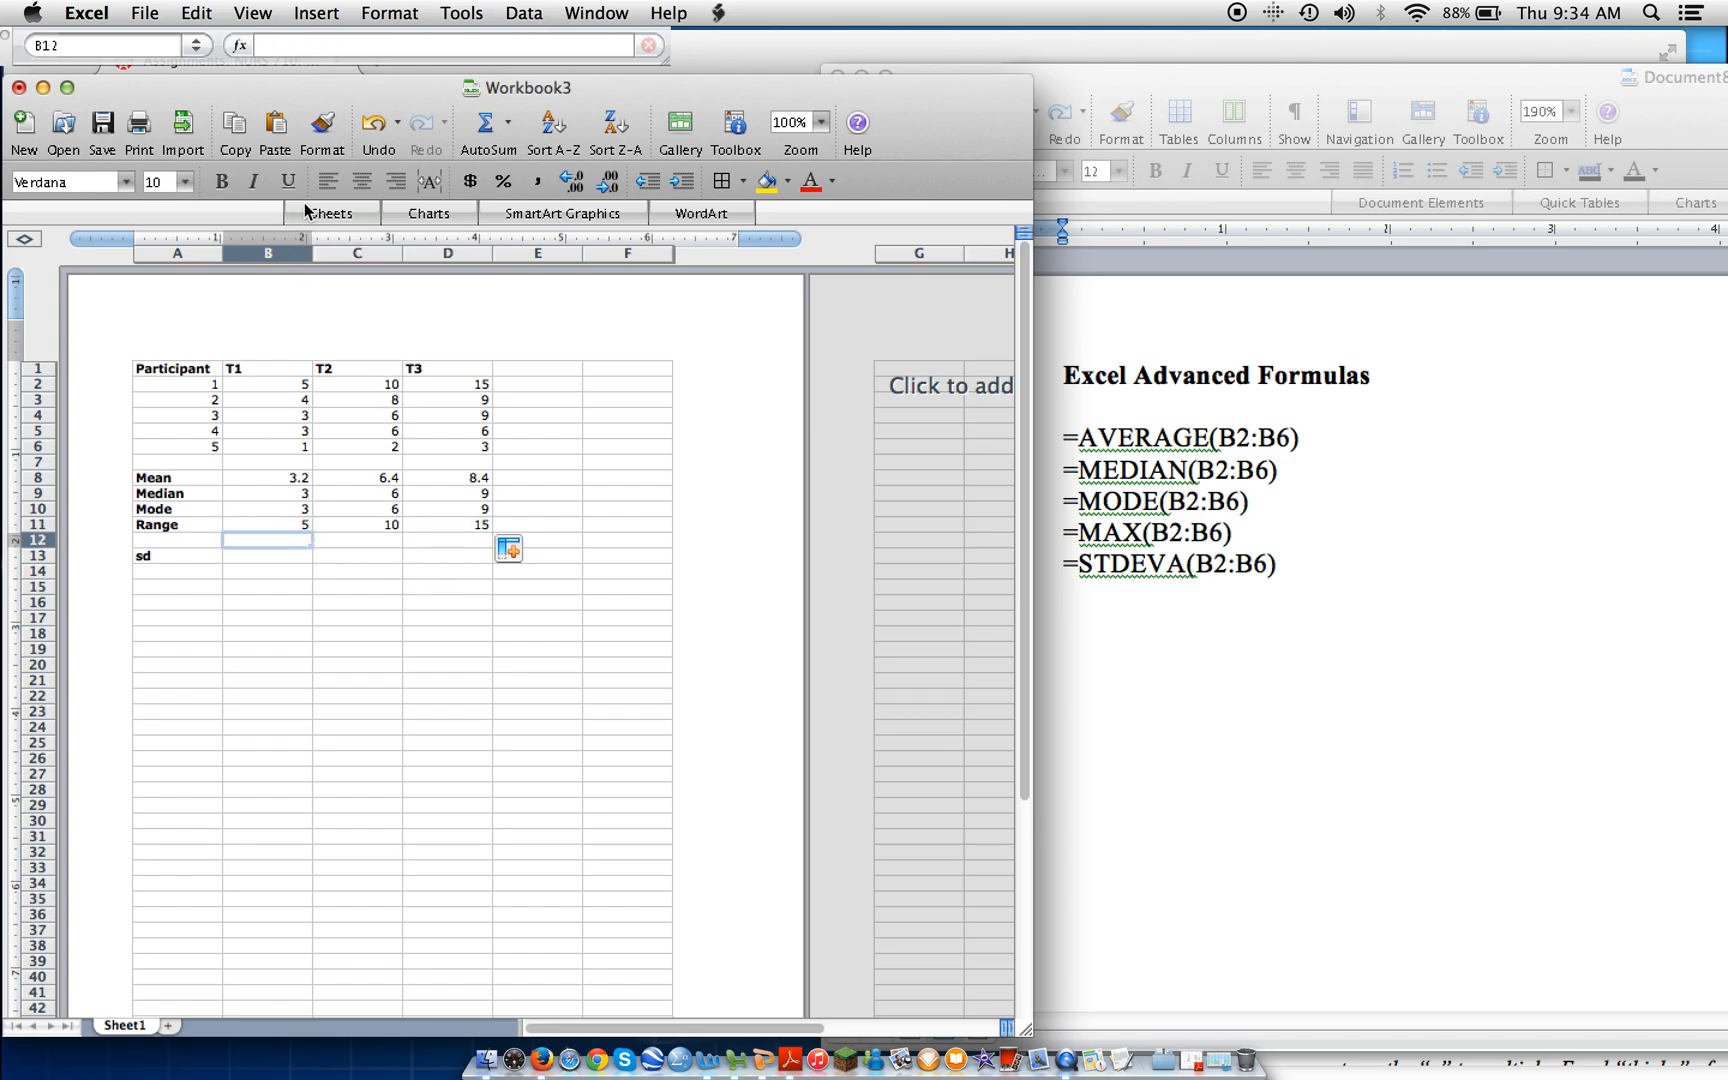
left_click(276, 45)
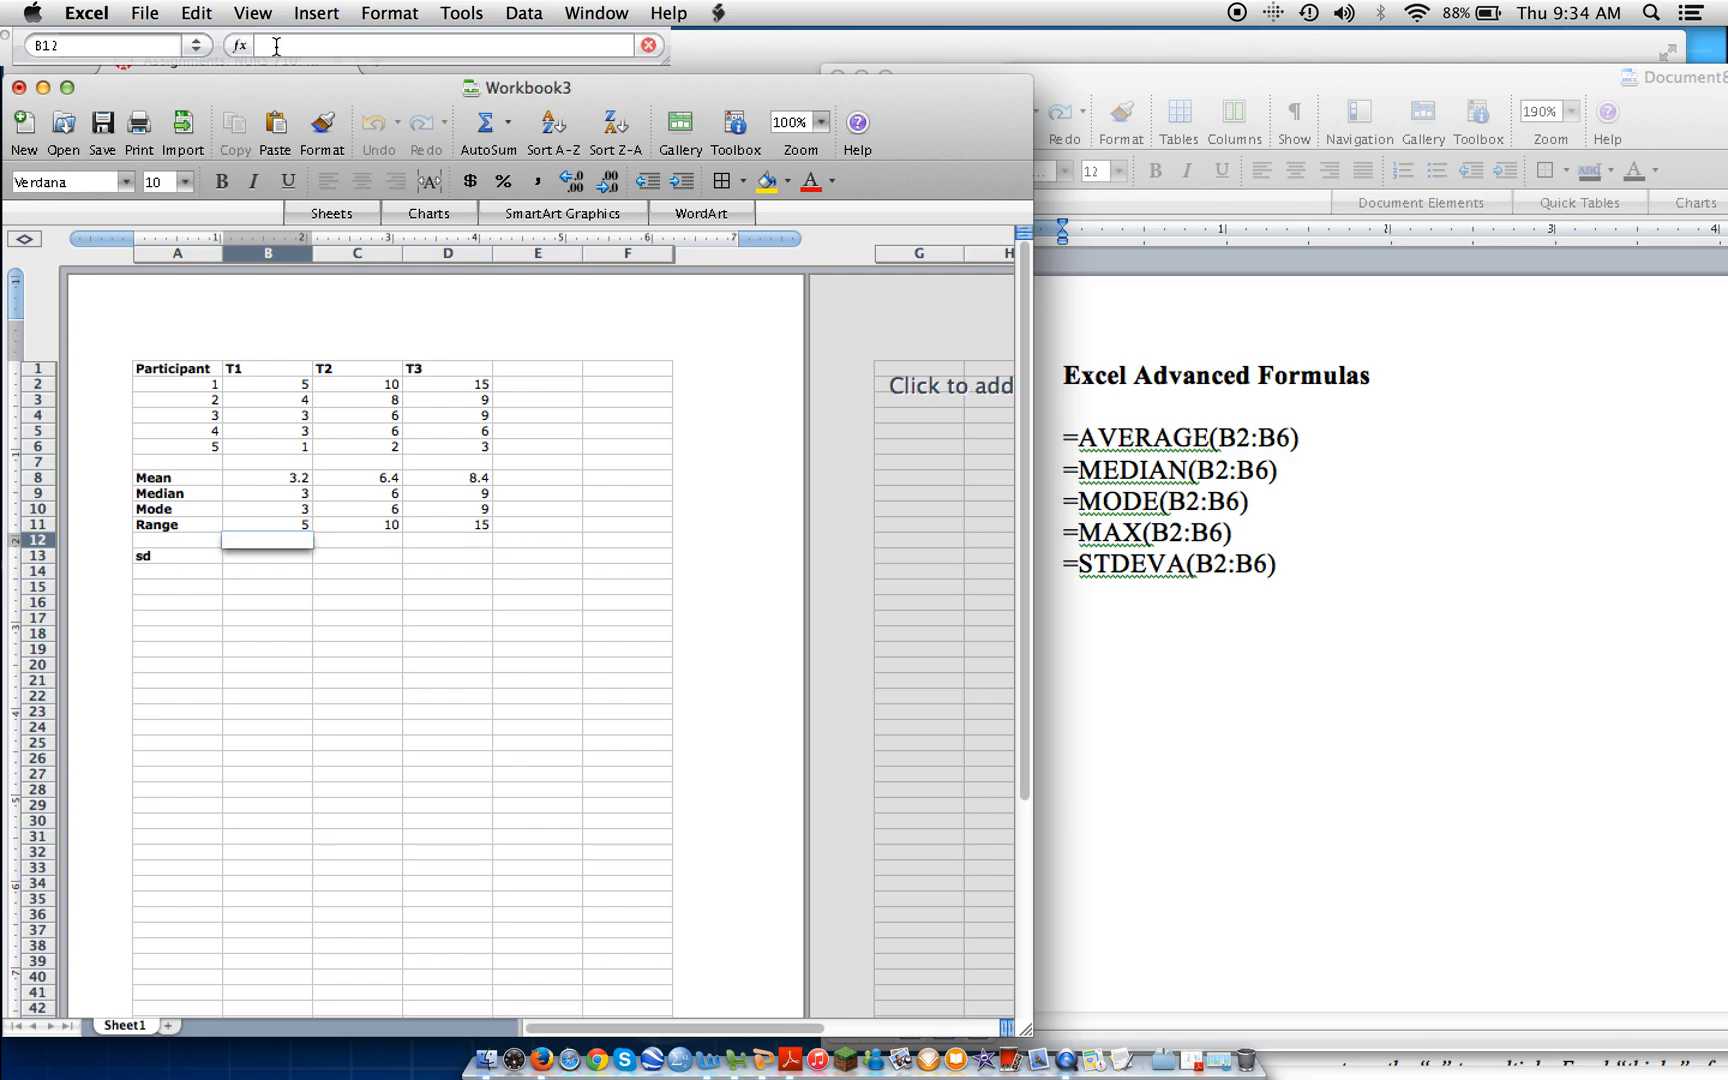
type("=")
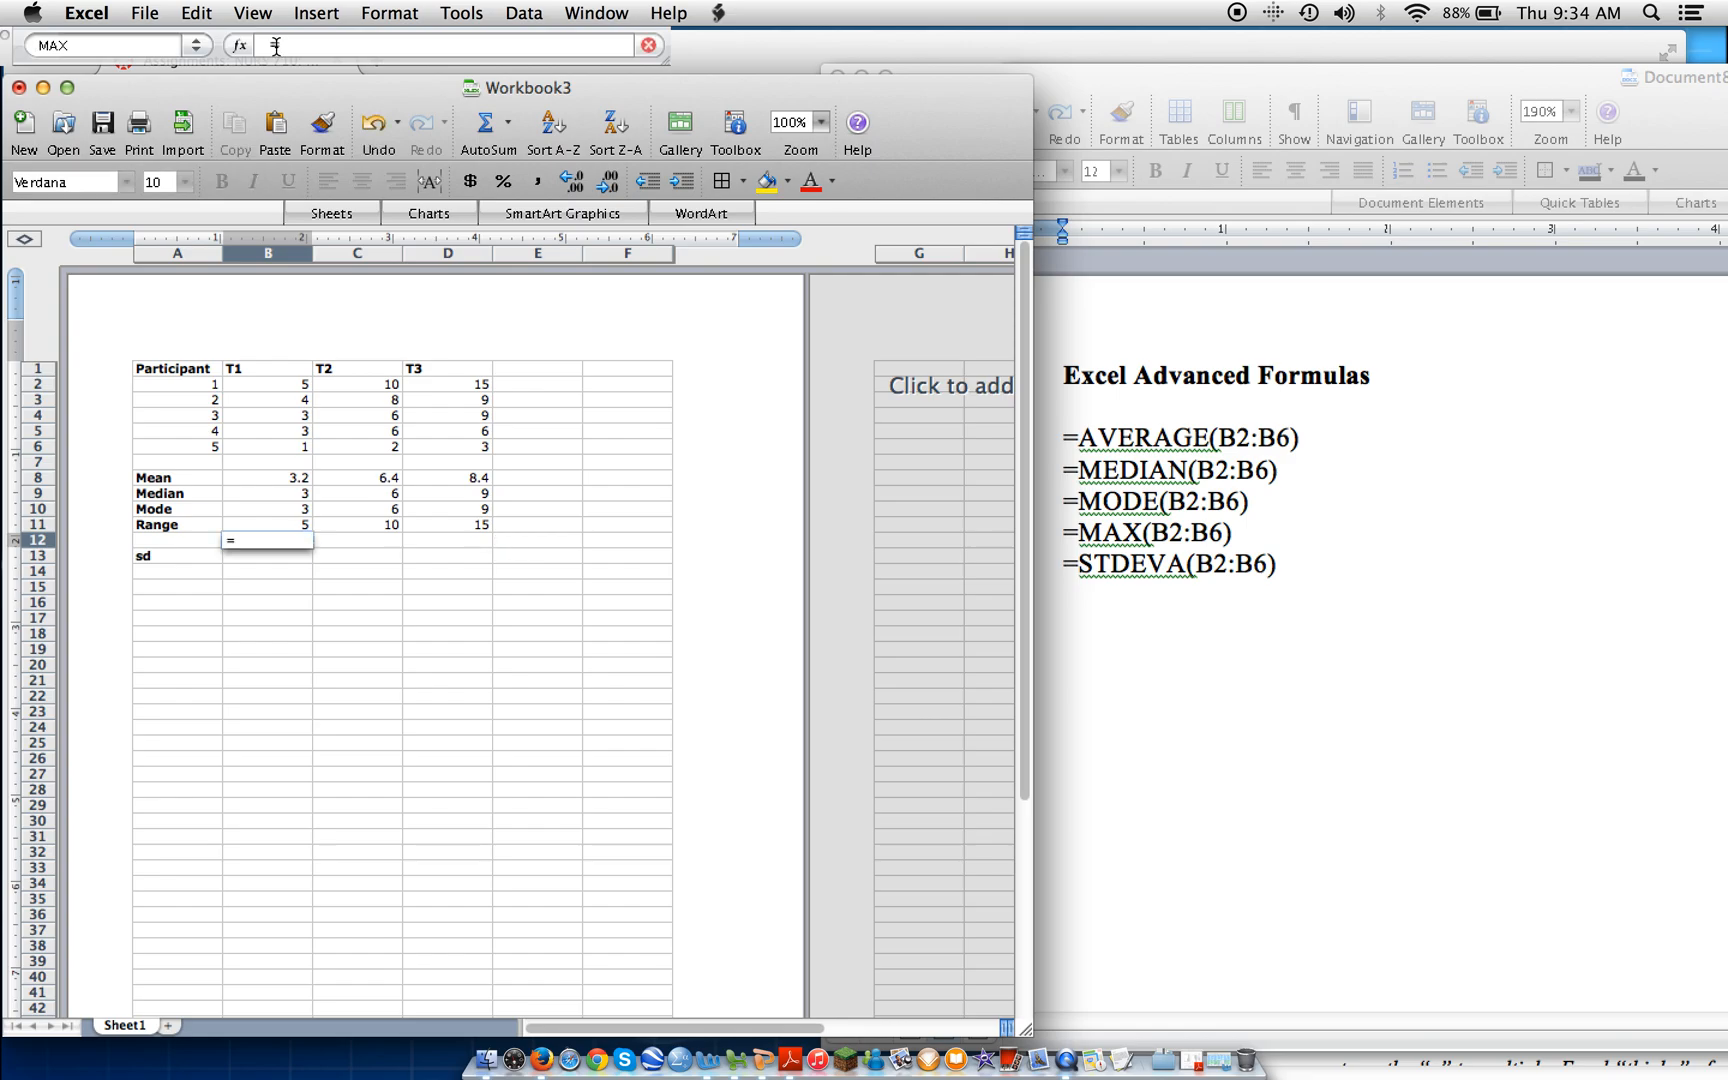
type("MIN(B2")
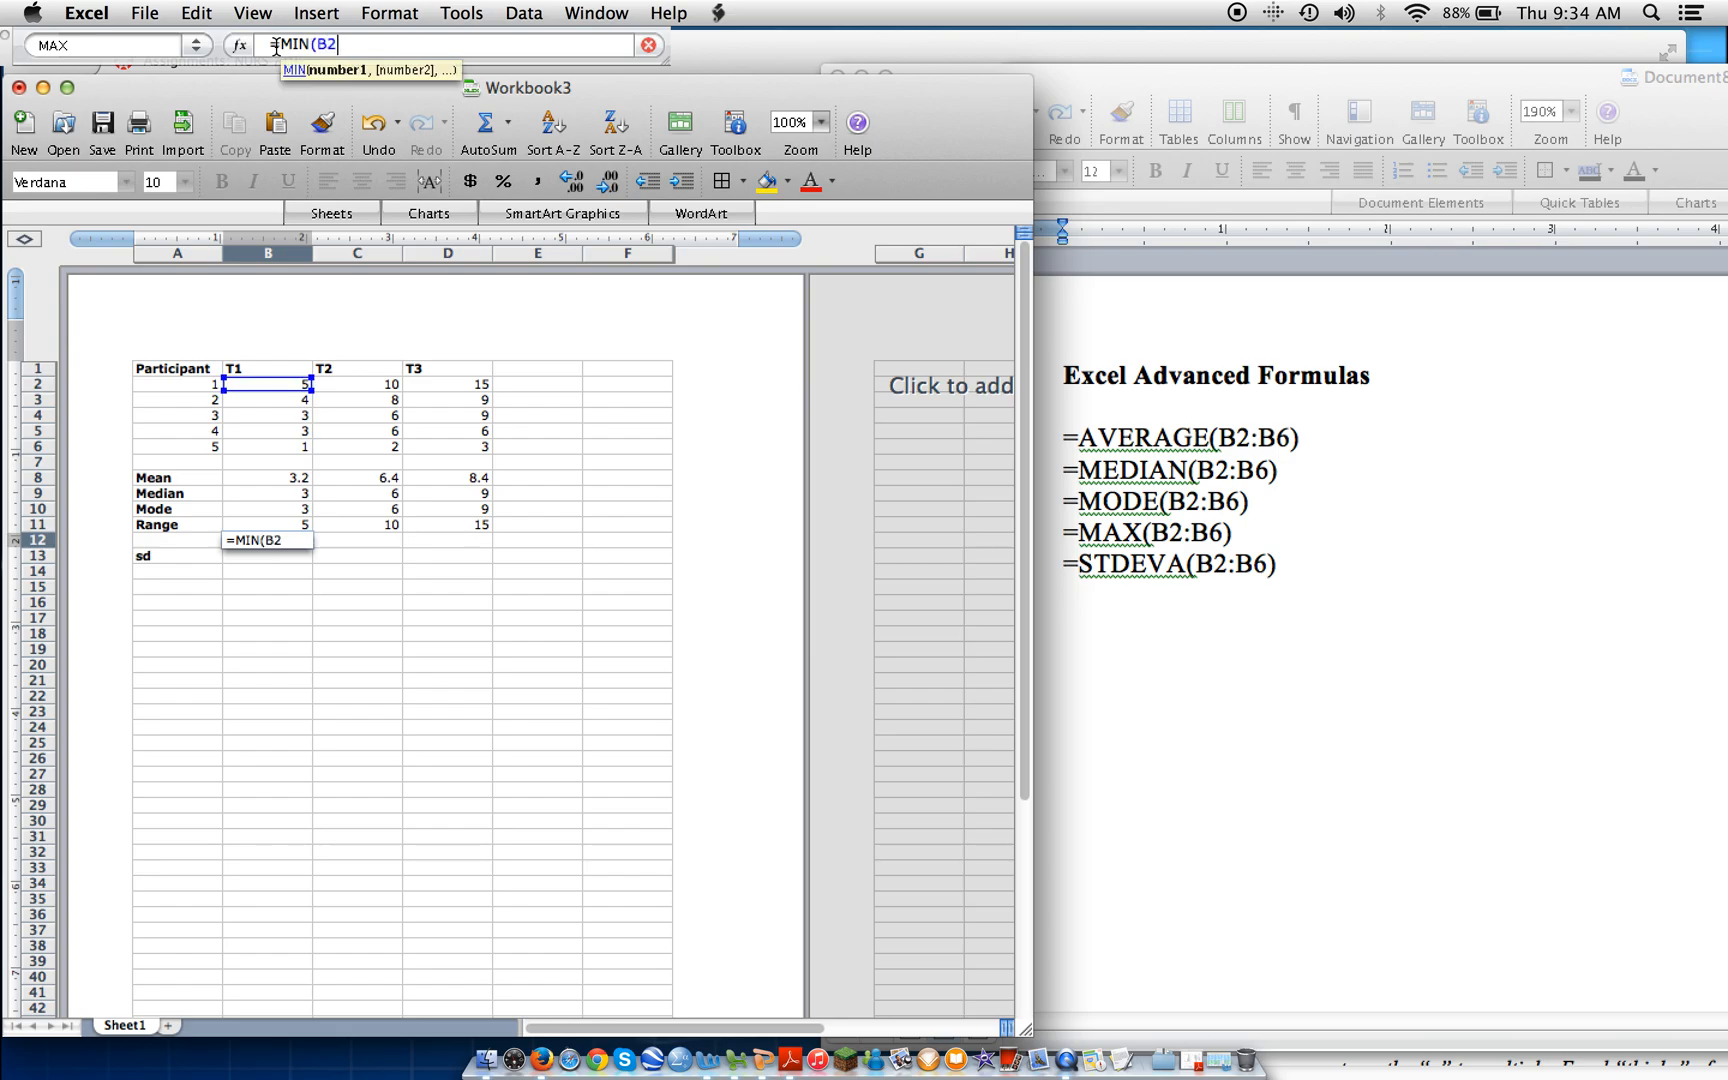
type(":B6)")
key("Return")
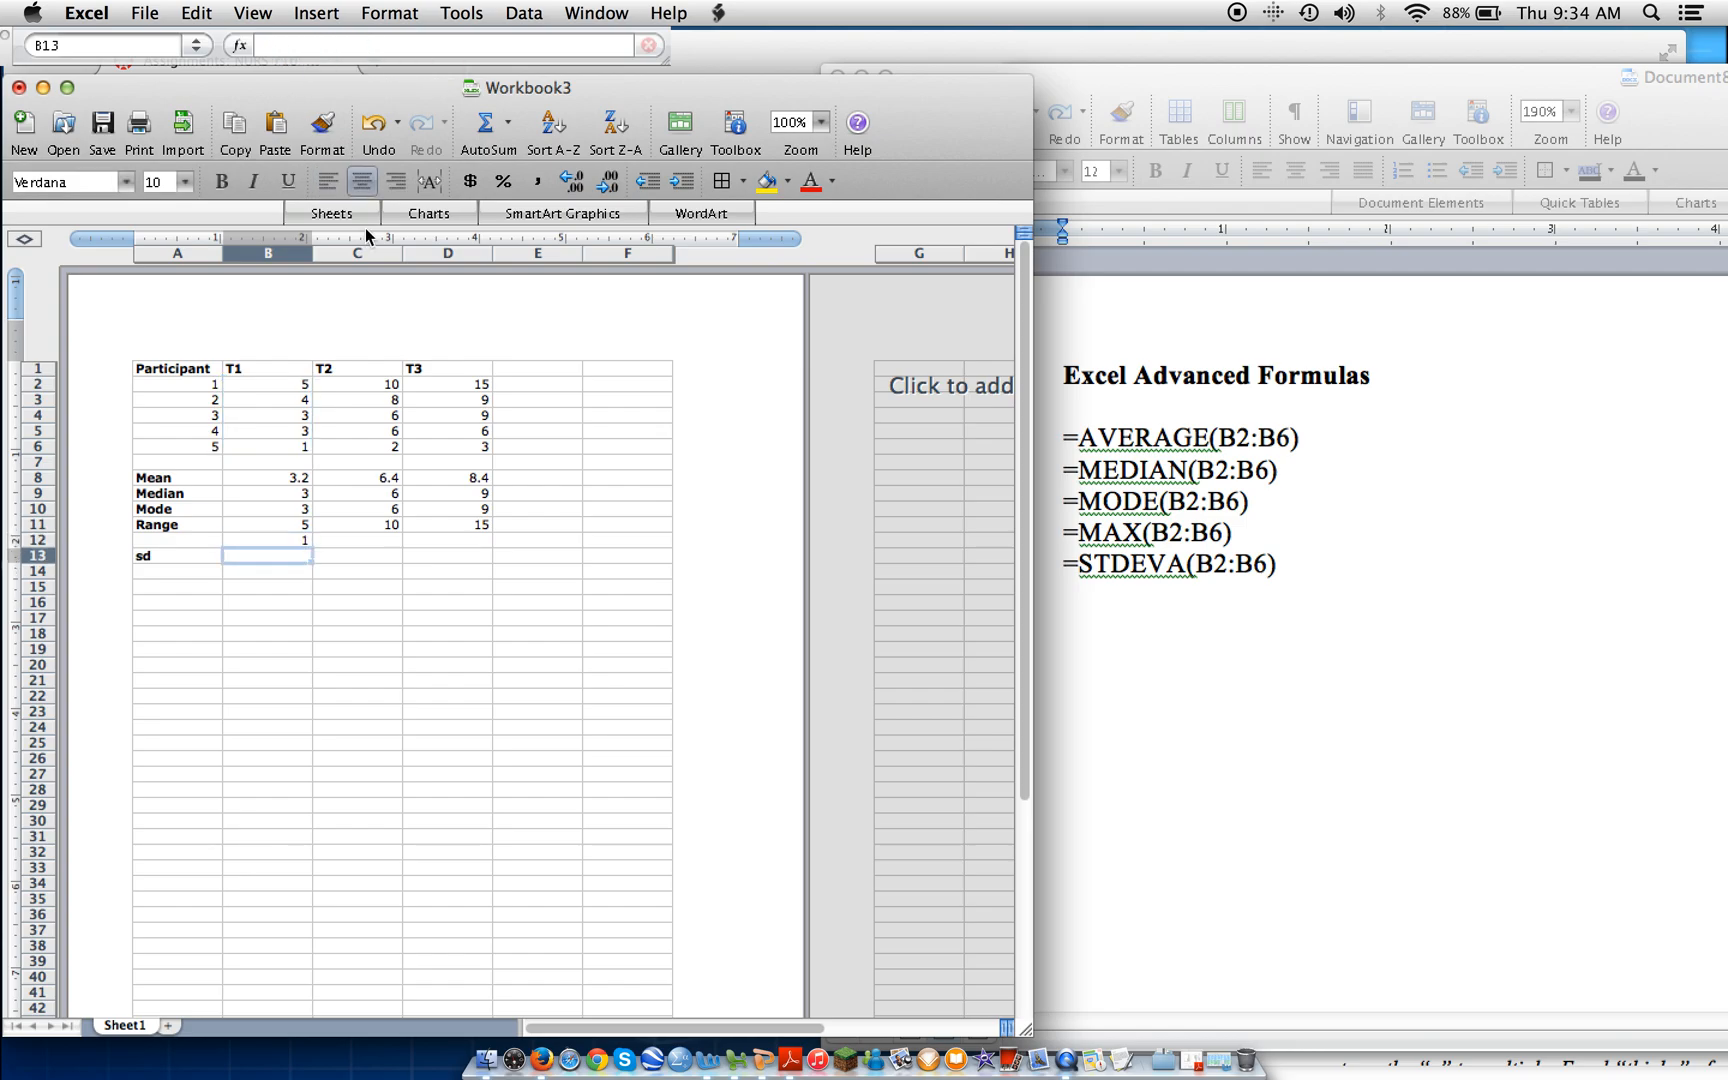
left_click(272, 540)
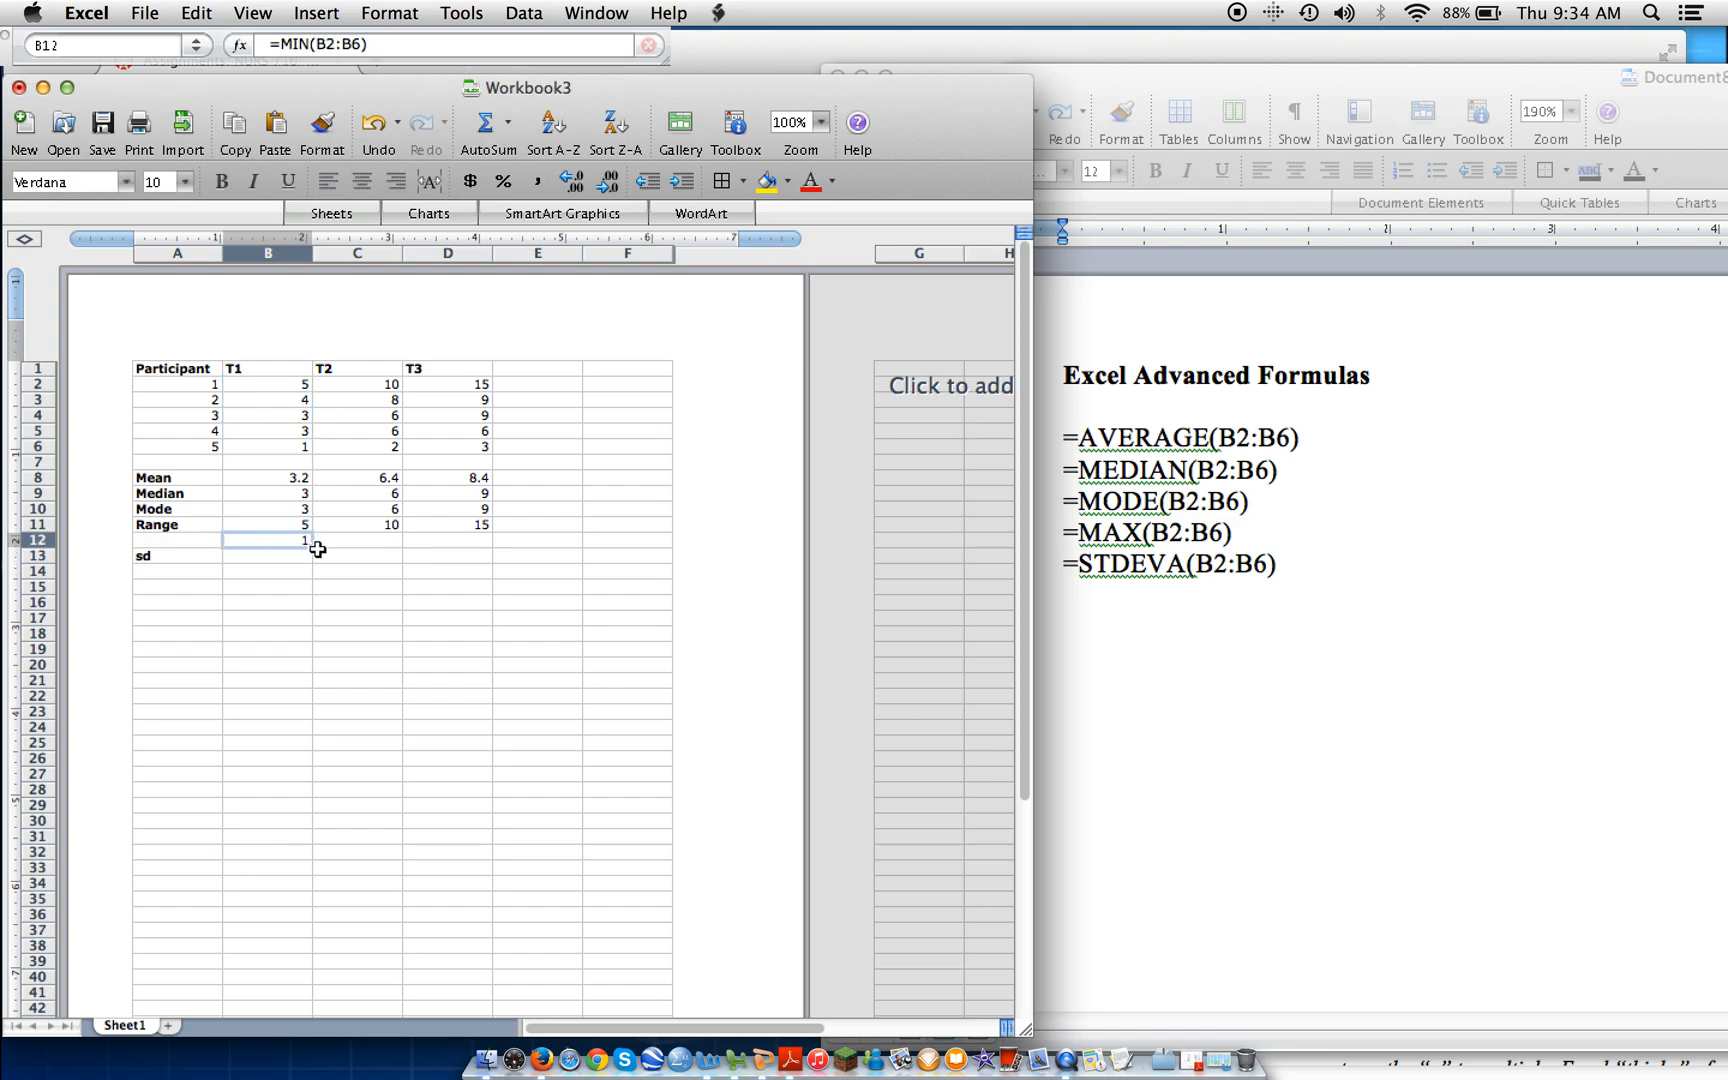
left_click_drag(311, 545, 451, 545)
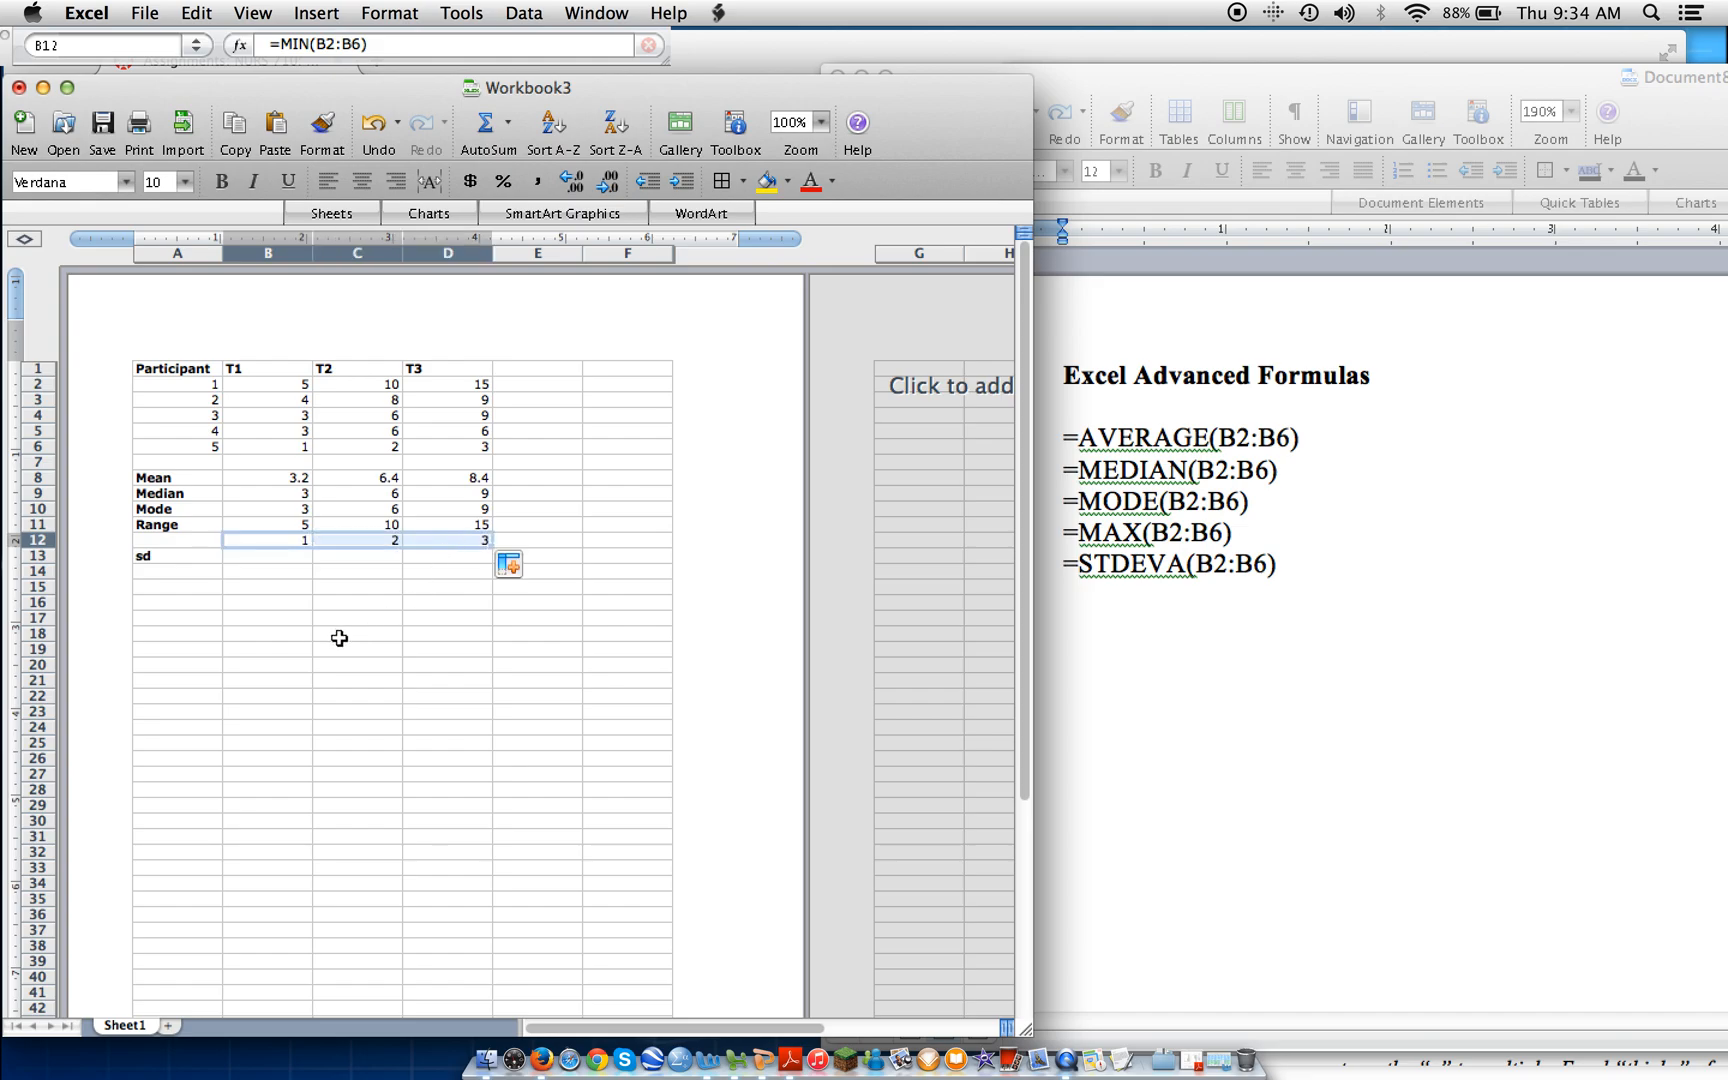
Enter the formula =STDEV(B2:B6) in cell B13 for the T1 standard deviation and fill it across to D13.
left_click(255, 559)
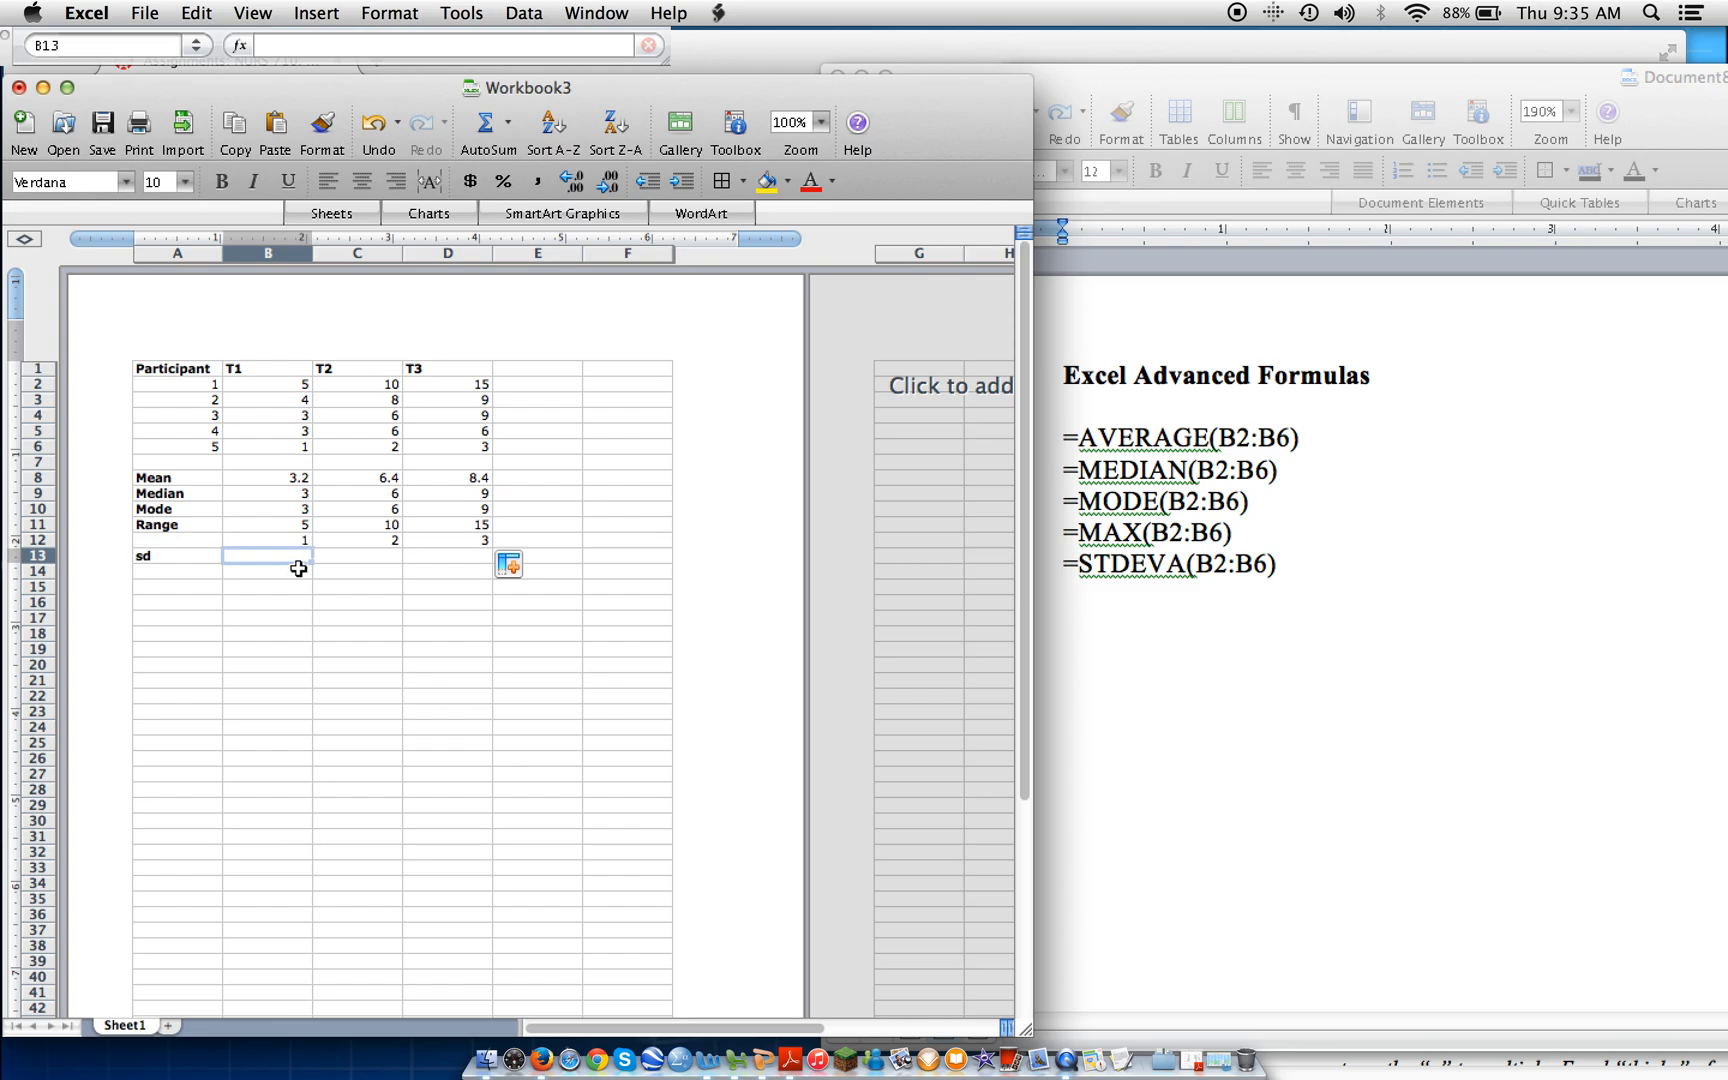
left_click(272, 53)
type("=")
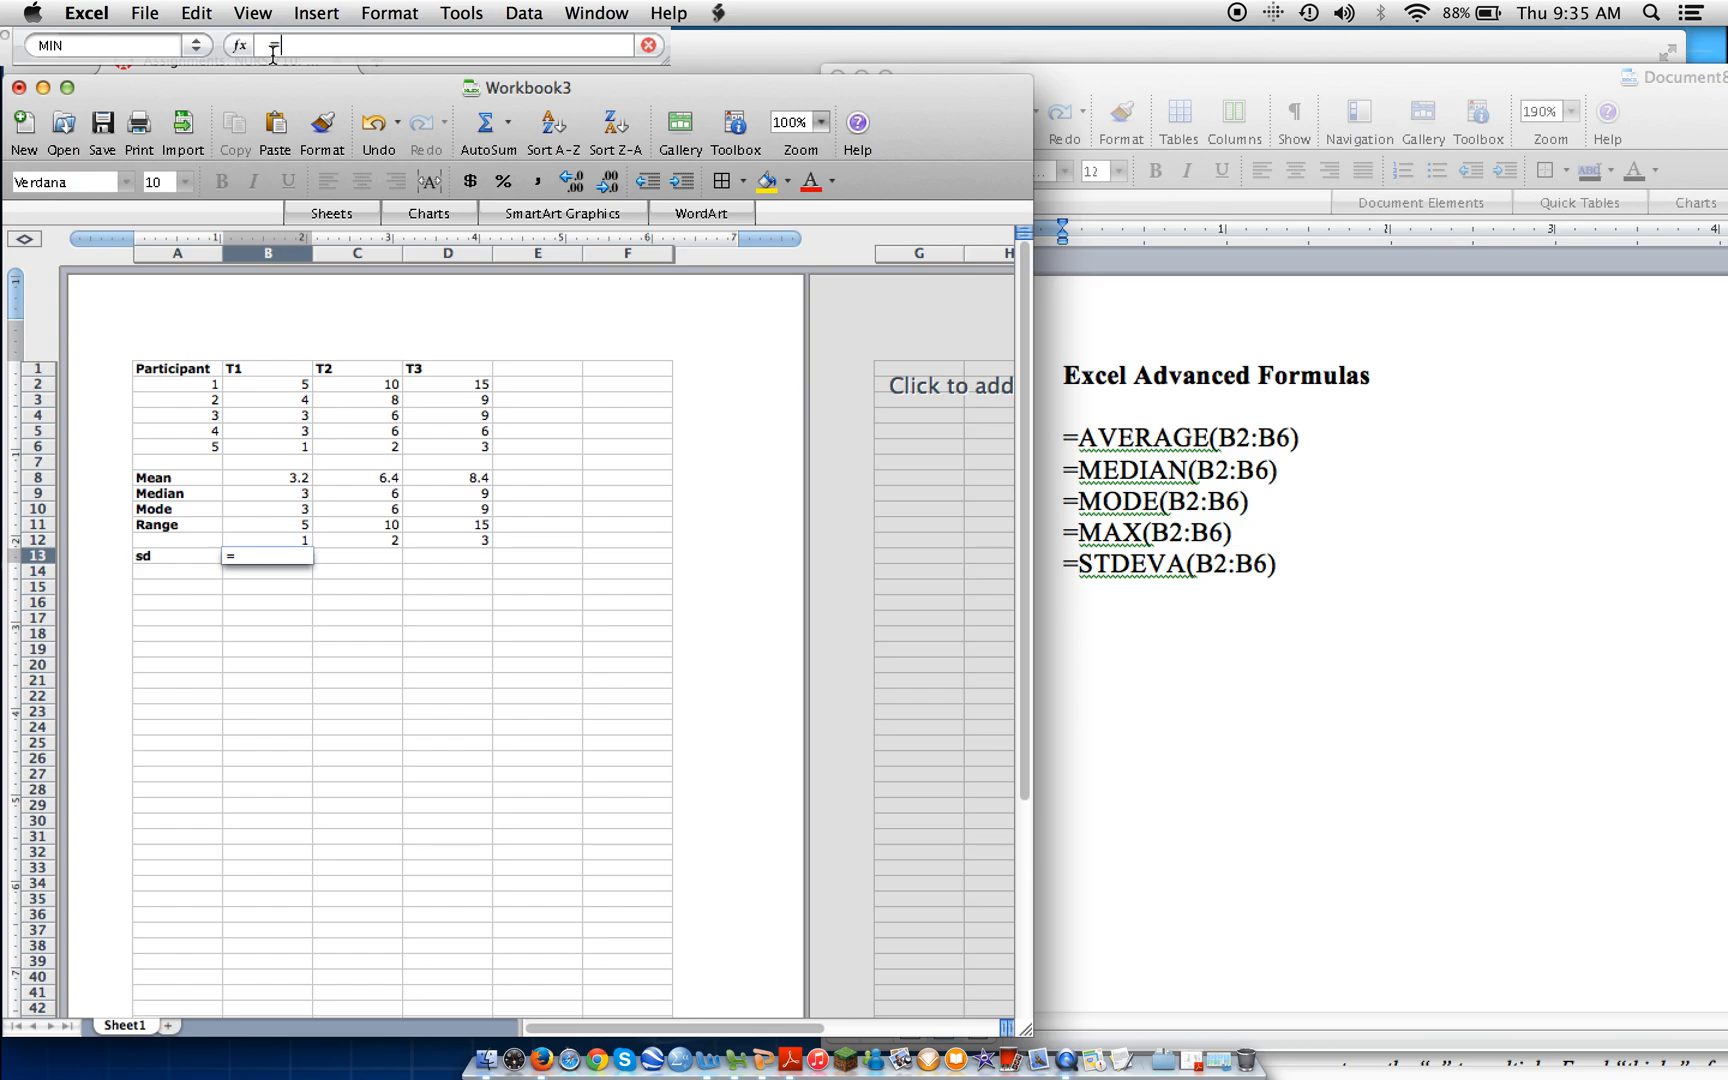
type("STDEV(B2:B6")
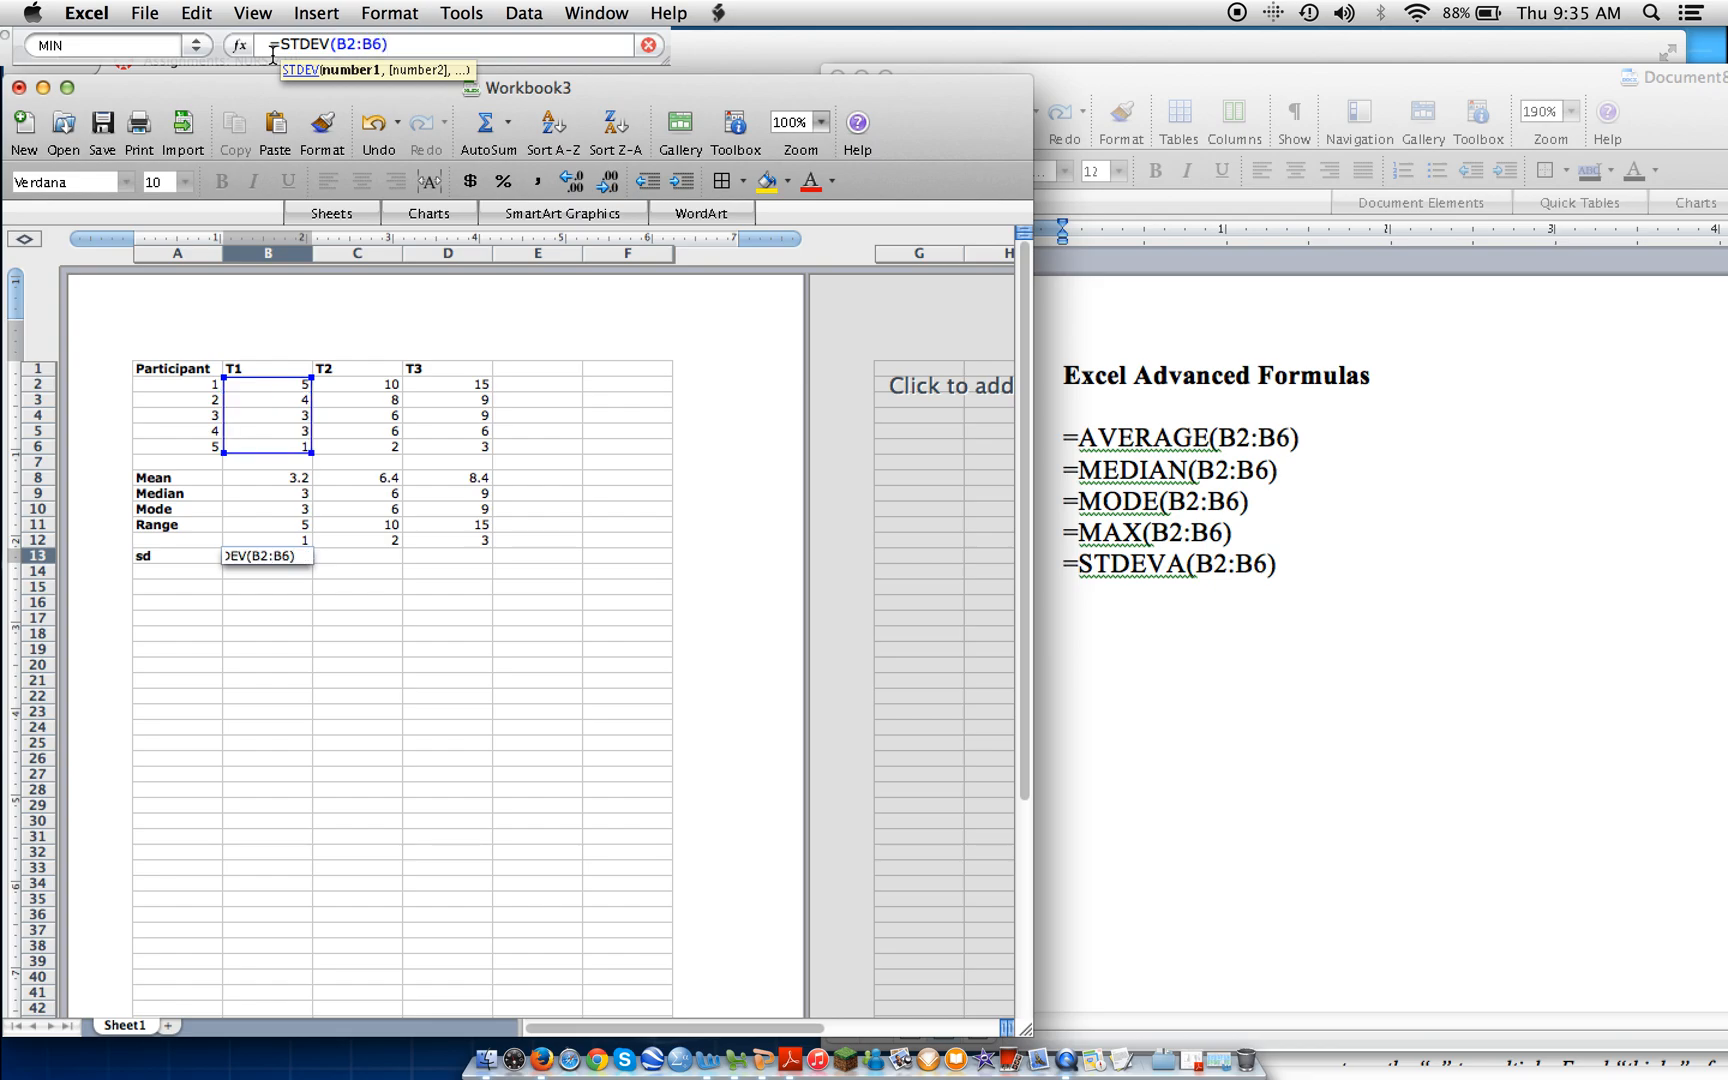
key("Return")
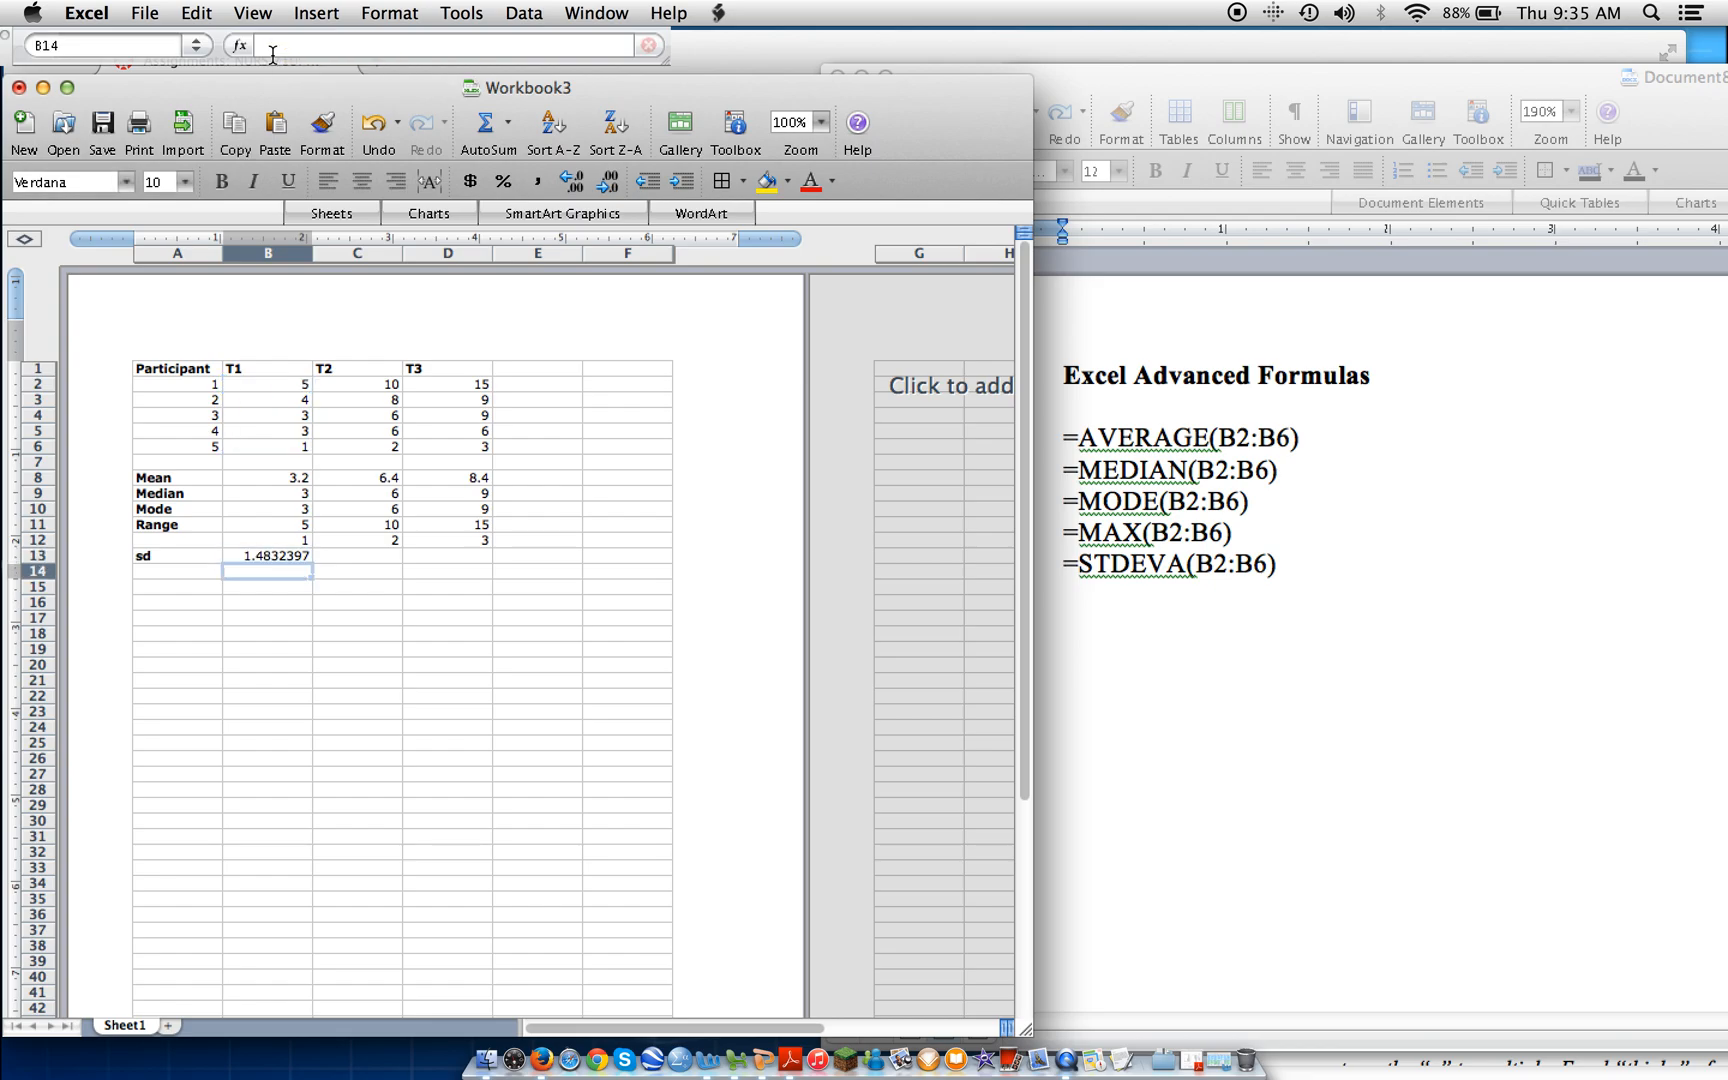
left_click(300, 555)
left_click_drag(306, 561, 451, 566)
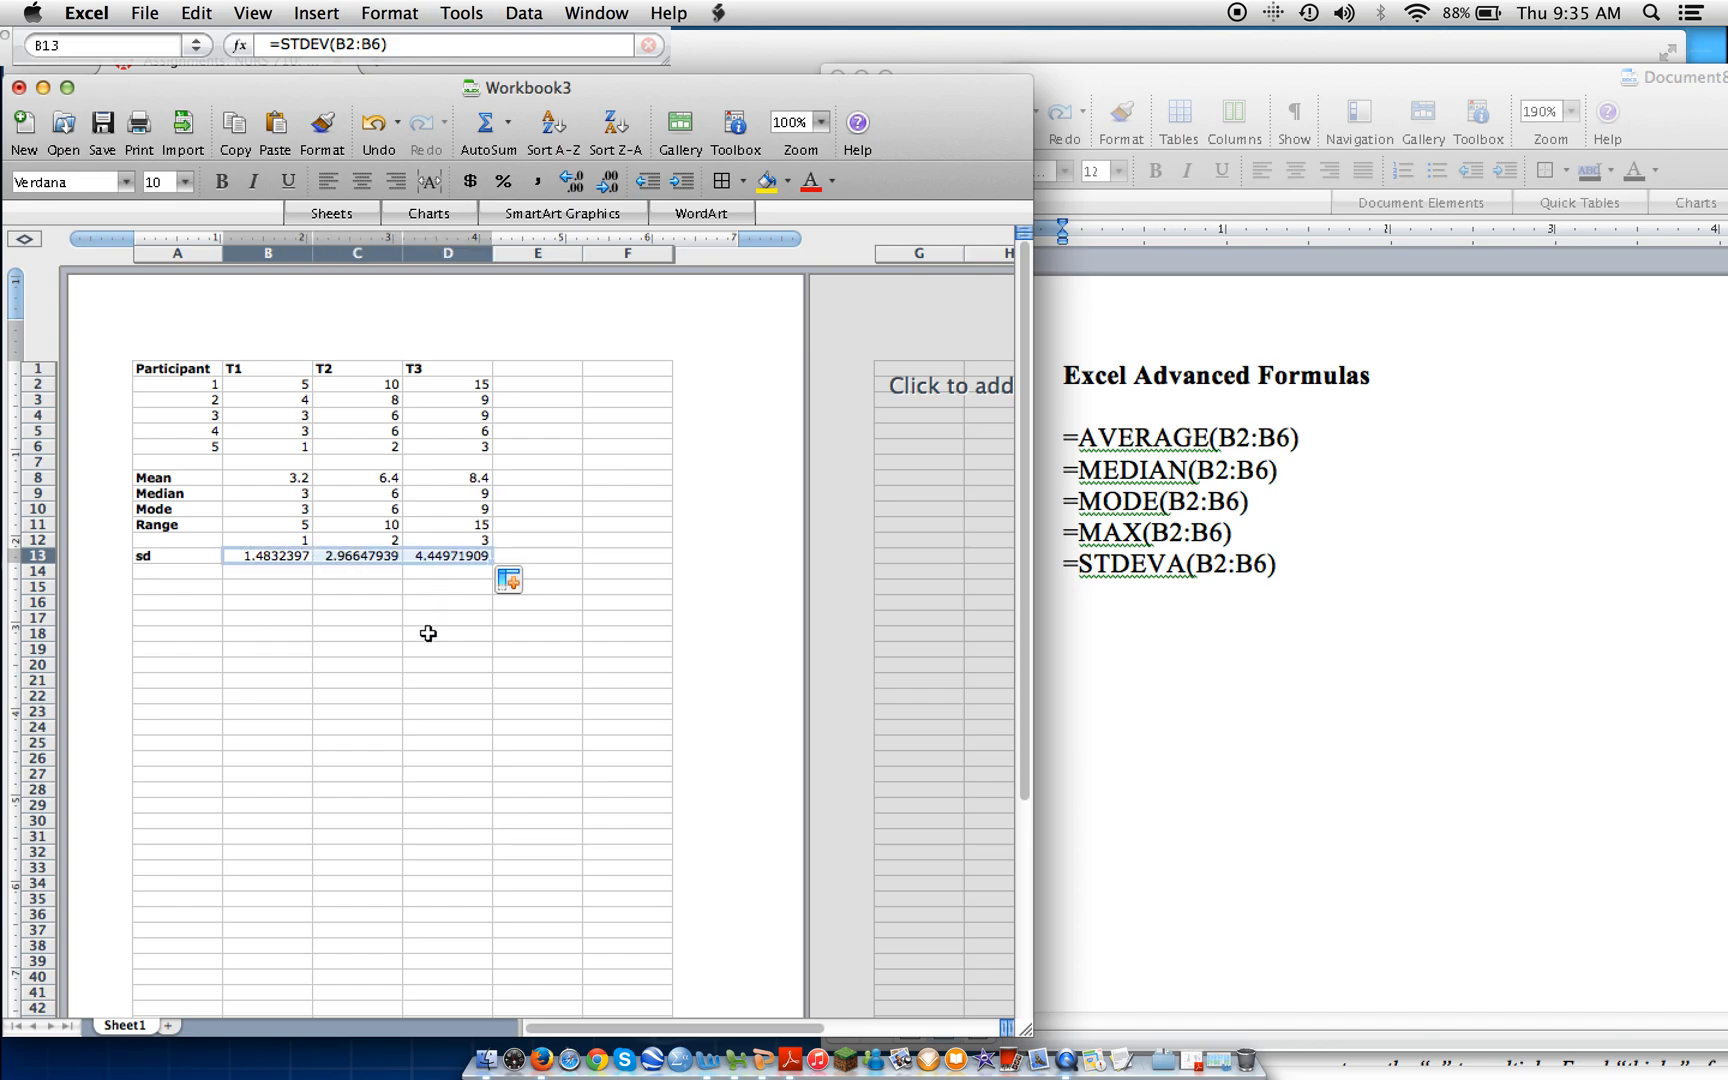
left_click(428, 633)
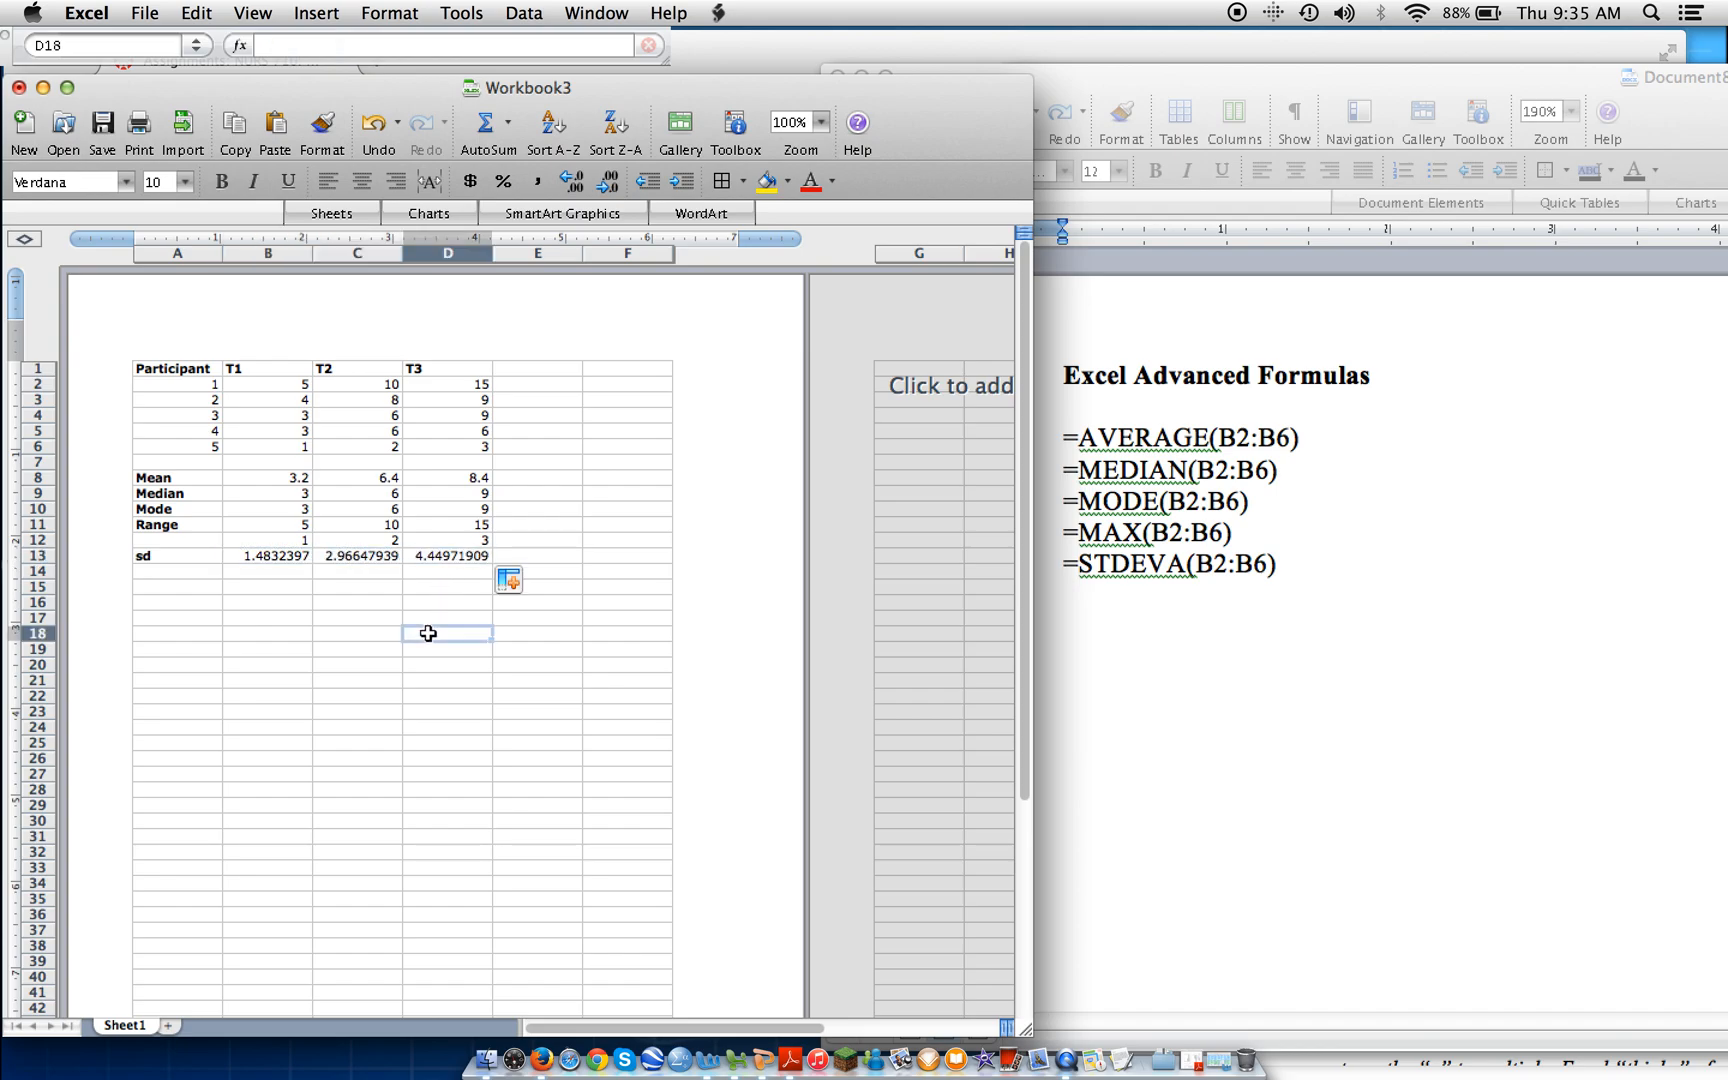